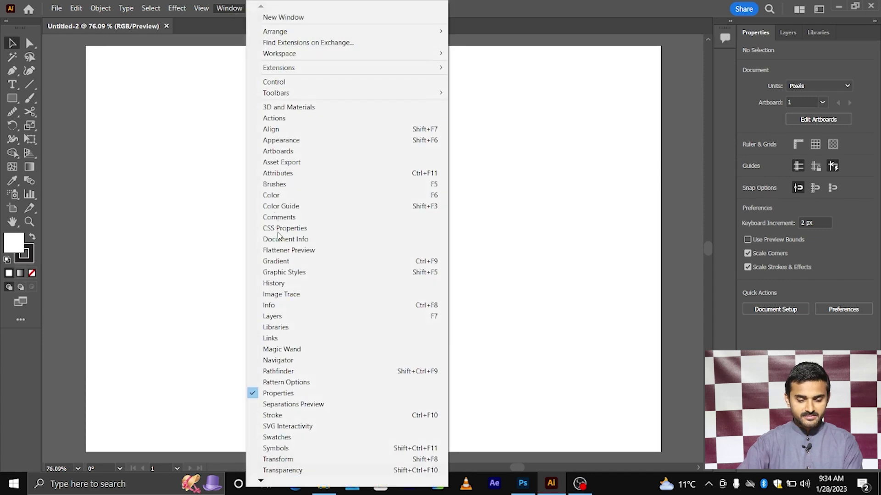
Show the Swatches and Gradient panels and place the Gradient panel directly below Swatches.
click(283, 437)
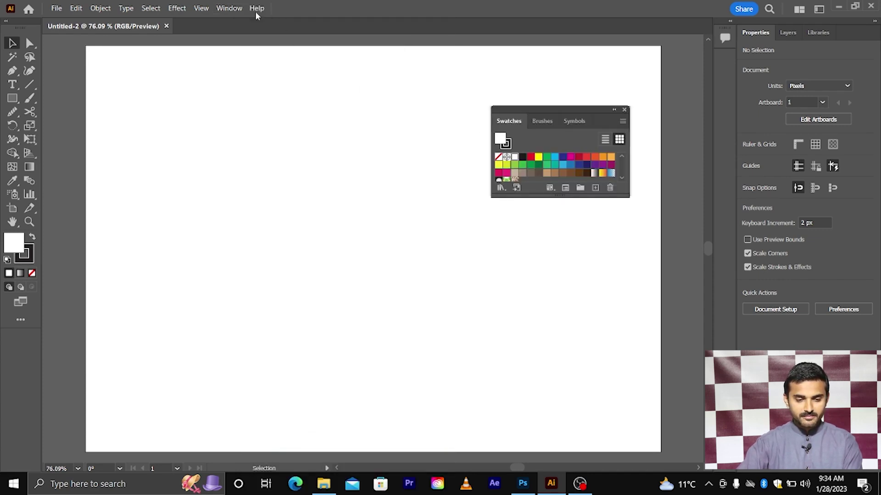
click(239, 8)
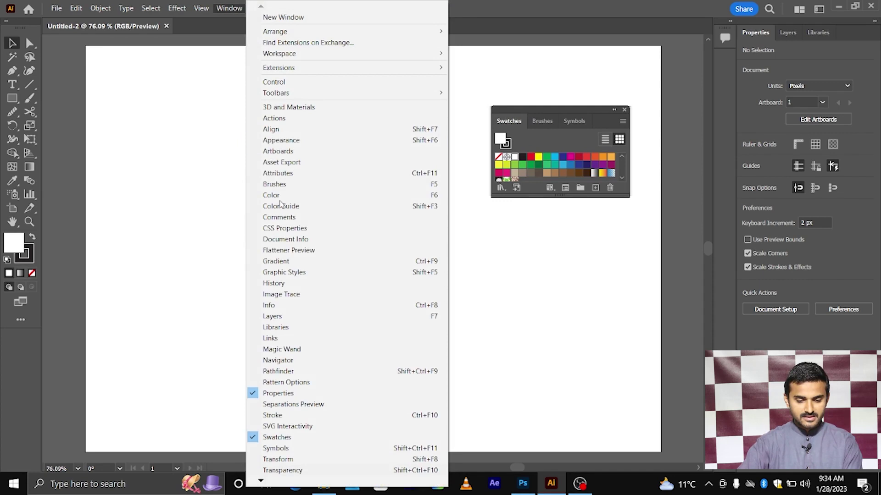
click(286, 265)
drag(463, 338, 542, 214)
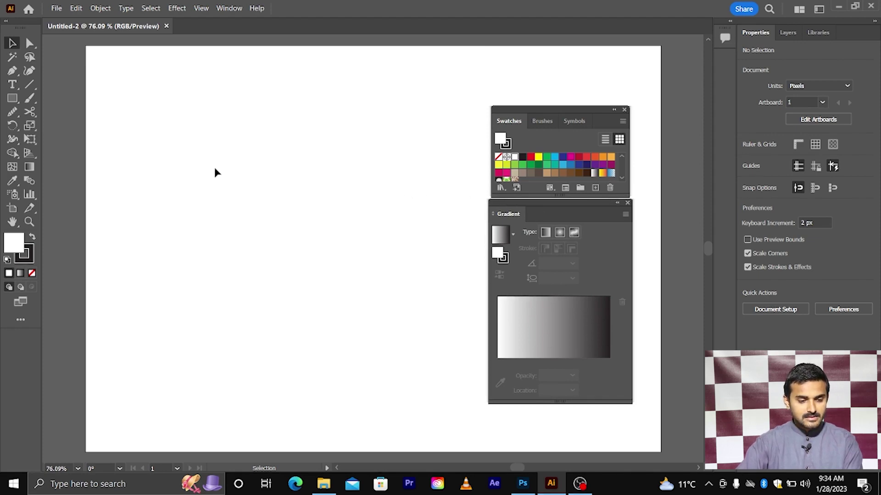
Draw a square about 231 px wide at the artboard's left-centre and fill it with the green swatch.
click(20, 98)
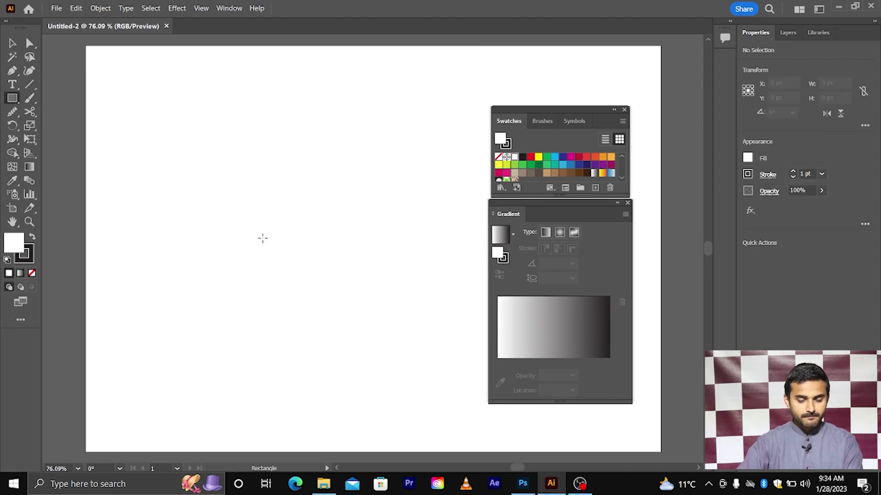
drag(263, 229, 325, 308)
click(12, 43)
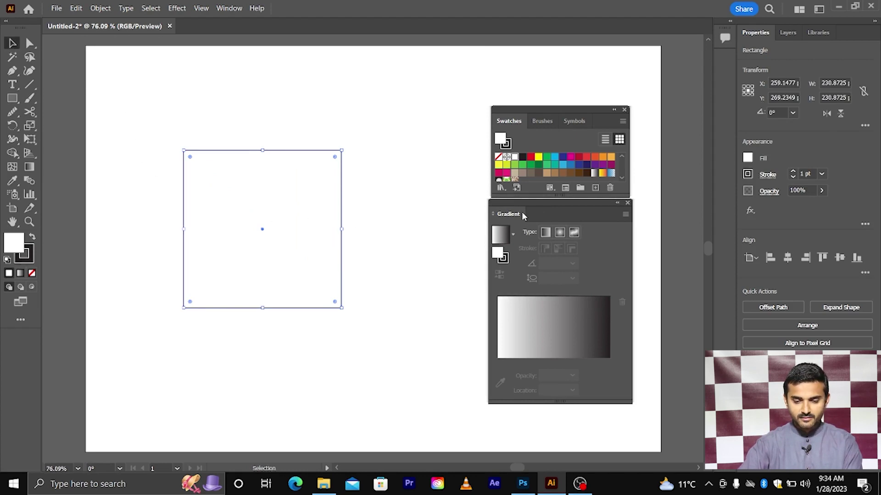
click(523, 166)
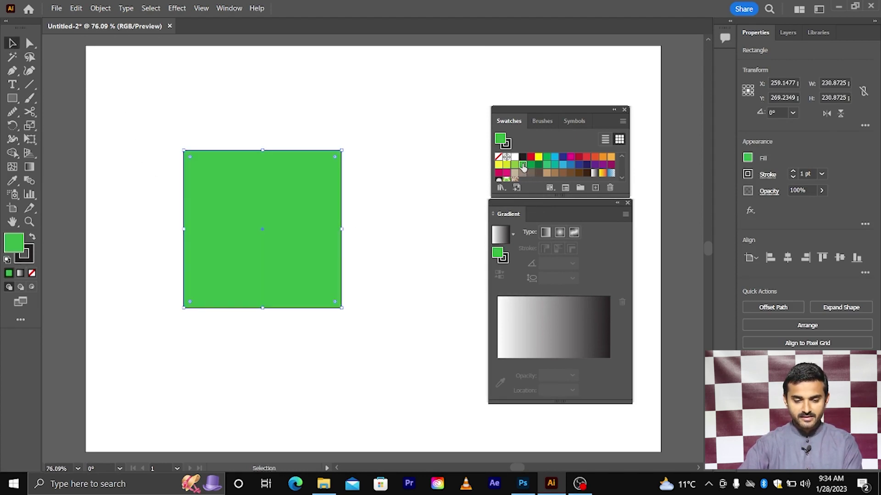
Give the square a linear gradient from green at 0% to blue at 100%, removing the white stop.
scroll(355, 220, down, 1)
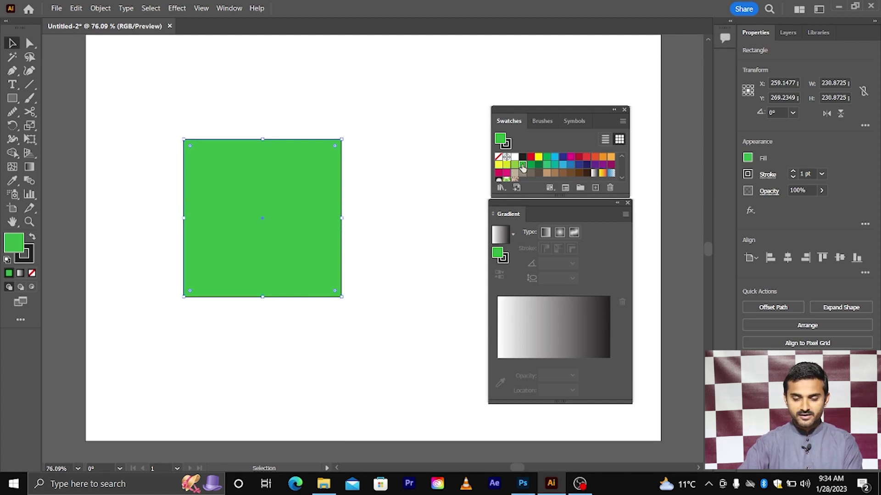
scroll(523, 168, down, 1)
click(550, 318)
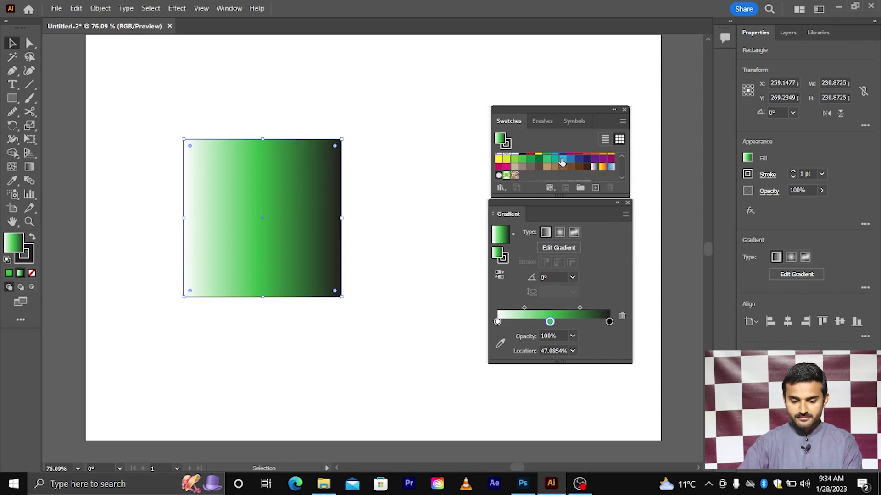
scroll(562, 161, down, 2)
drag(609, 325, 609, 323)
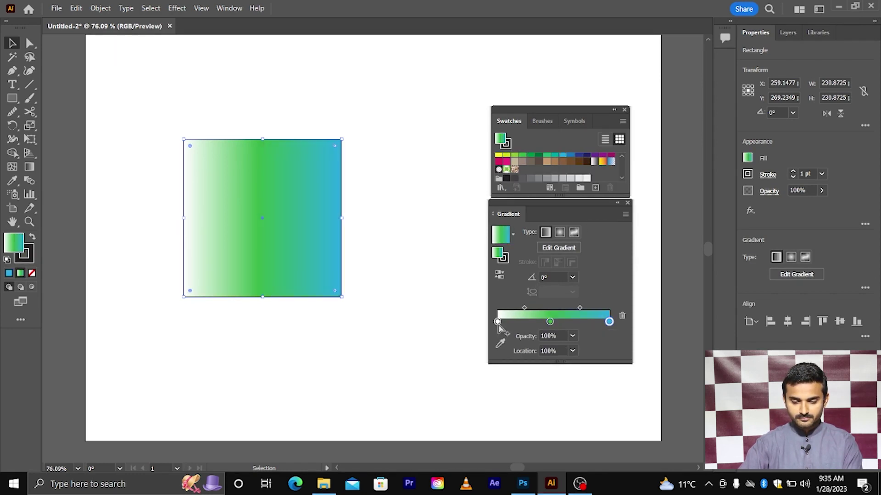
drag(499, 324, 500, 344)
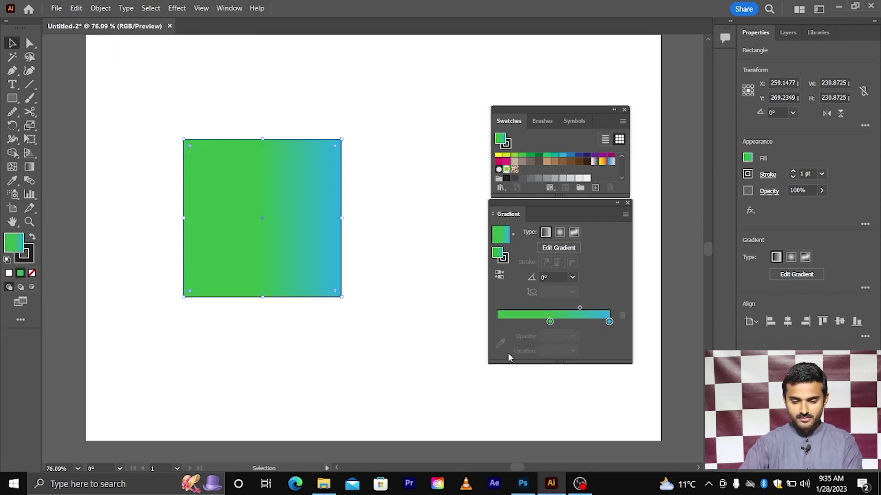
drag(550, 322, 498, 322)
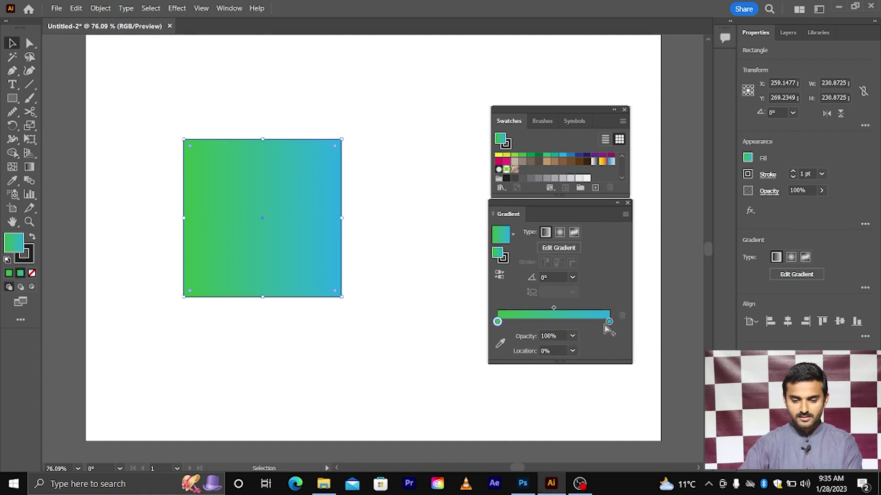
Move the Swatches panel away from the Gradient panel and enlarge it, and set the square's stroke to none.
drag(578, 115, 603, 49)
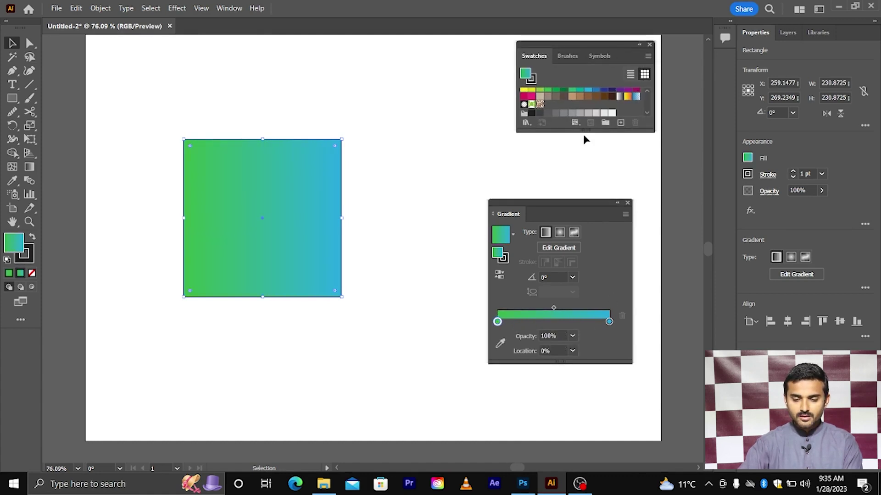
drag(584, 137, 584, 166)
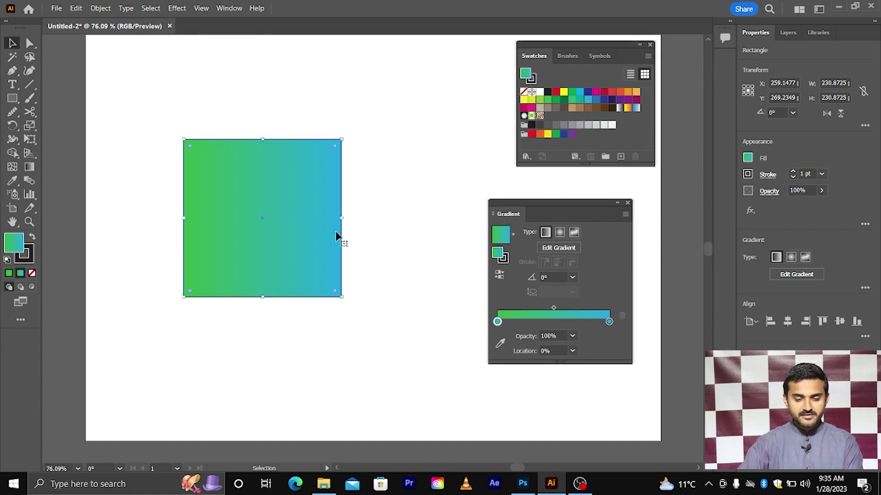
click(35, 259)
click(32, 273)
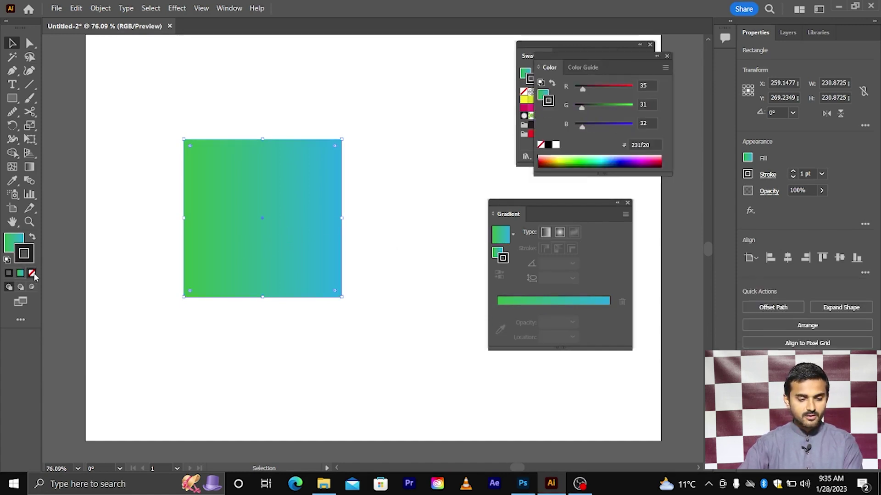
click(10, 250)
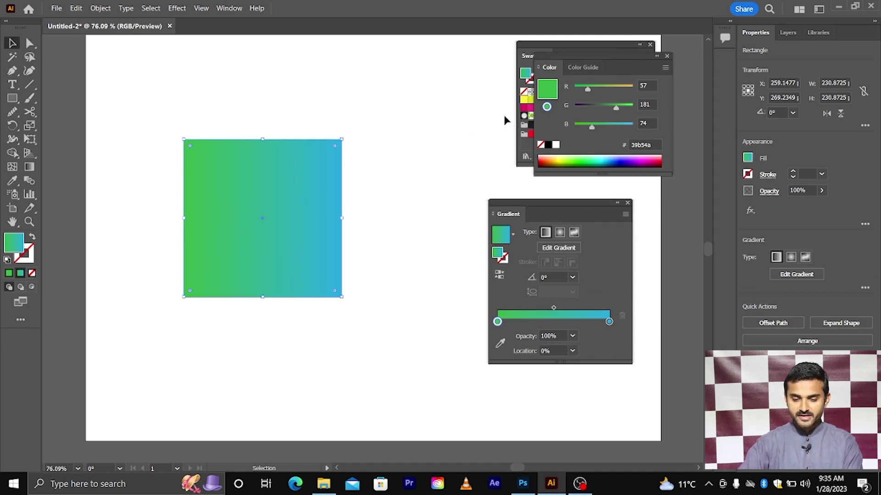
click(544, 43)
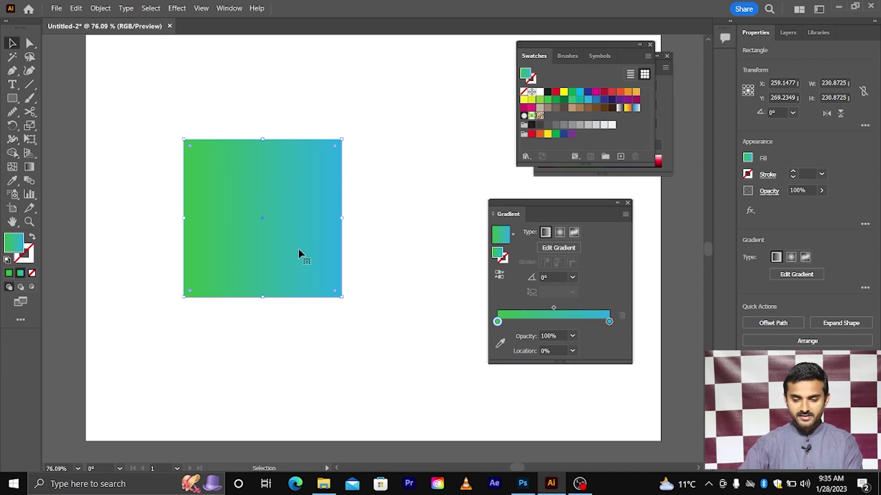
Add orange, magenta and red-orange stops to the square's gradient at about 26%, 52% and 76%.
drag(598, 94, 555, 318)
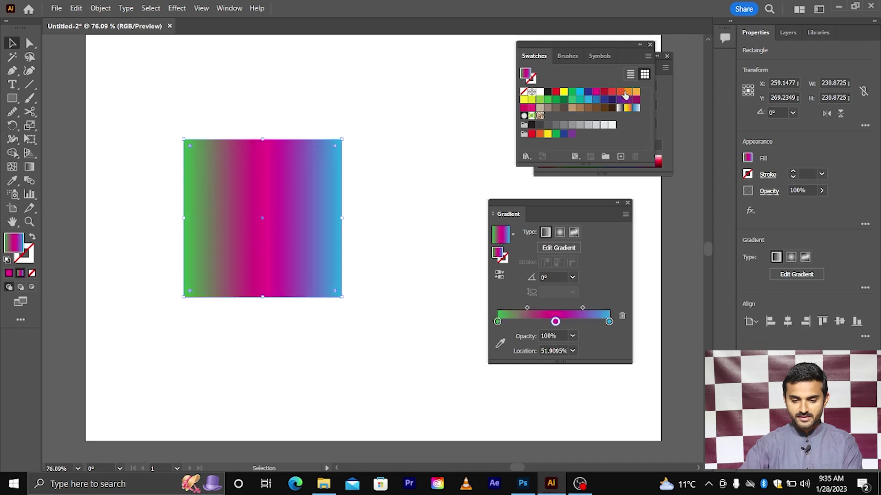
drag(625, 94, 582, 322)
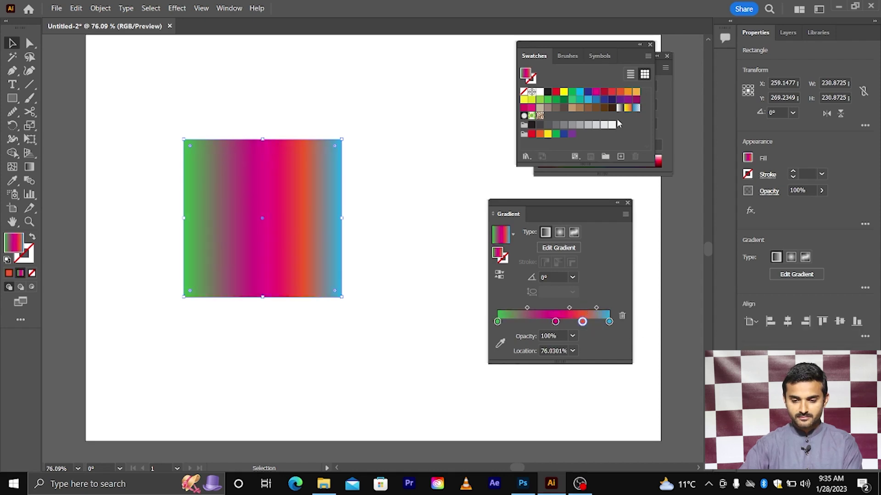
click(527, 323)
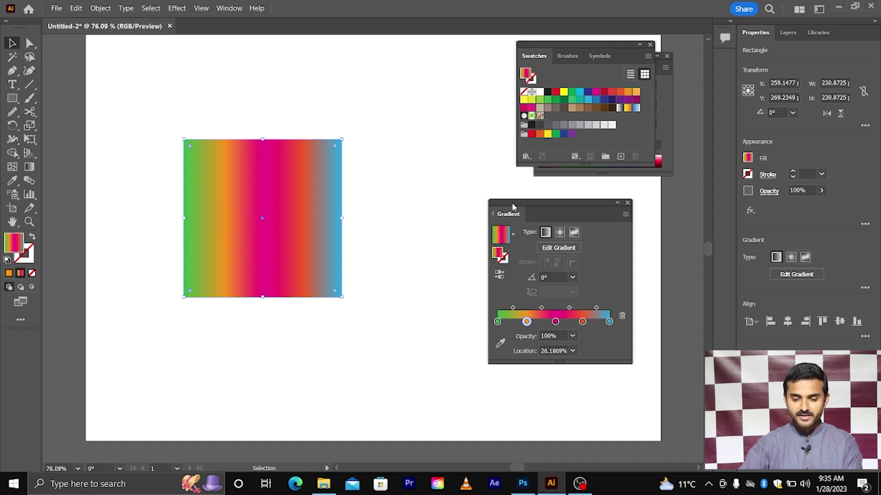
Move the Gradient panel slightly and save the square's multicolour gradient as a new swatch.
drag(512, 206, 523, 193)
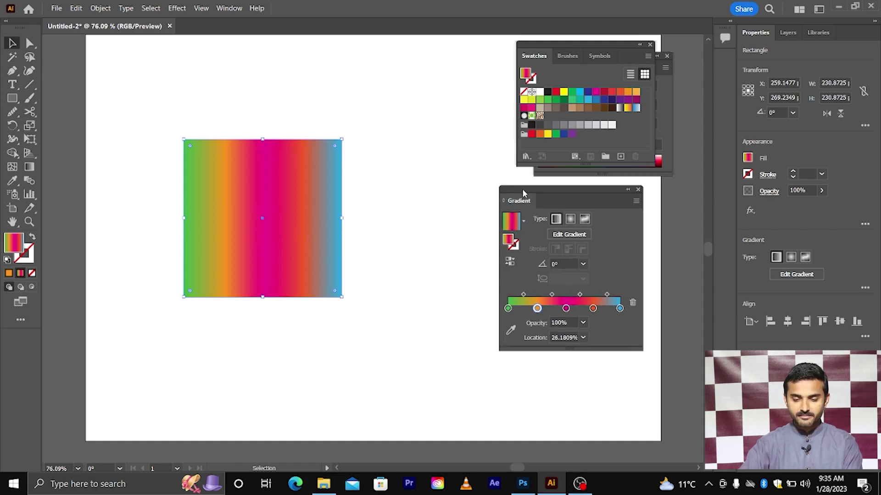
click(523, 222)
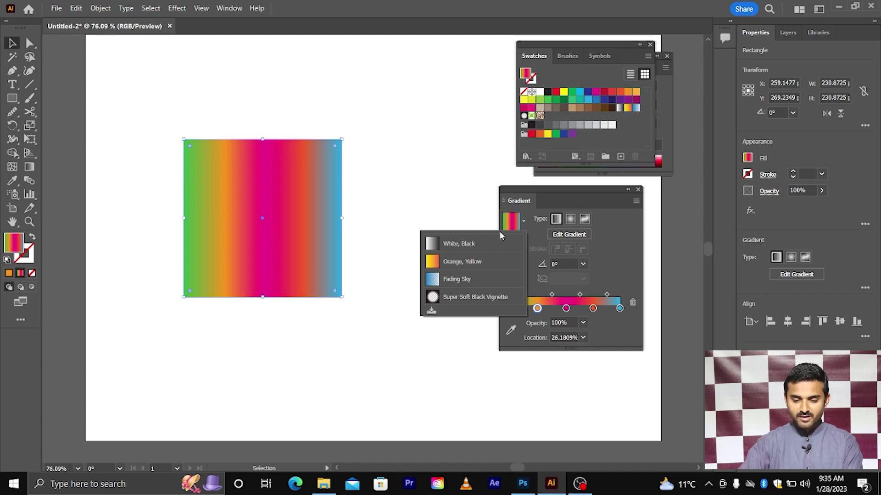
click(514, 225)
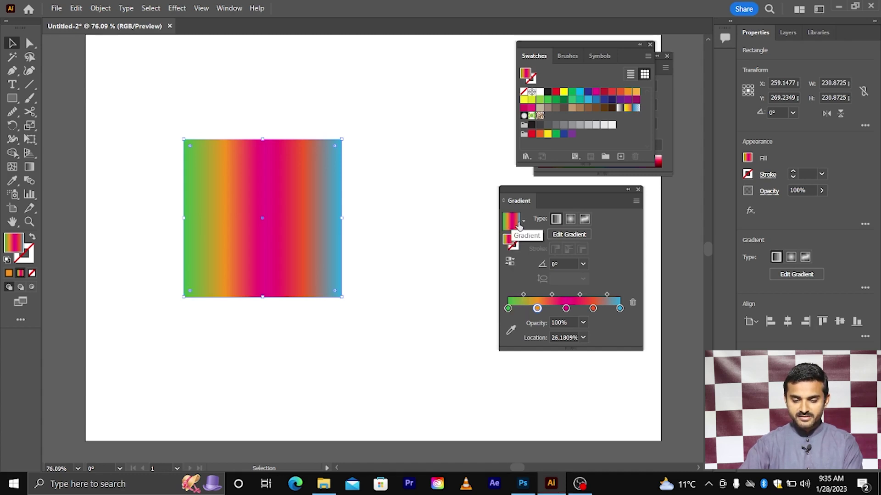
click(524, 220)
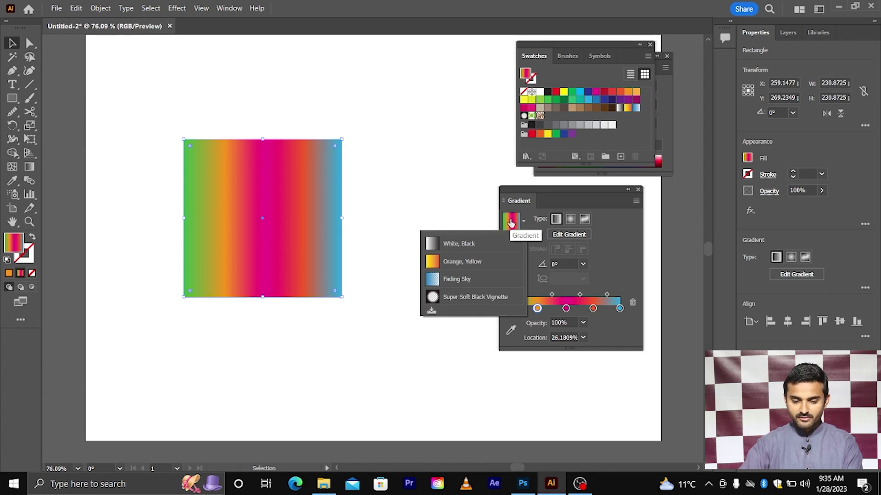
click(431, 312)
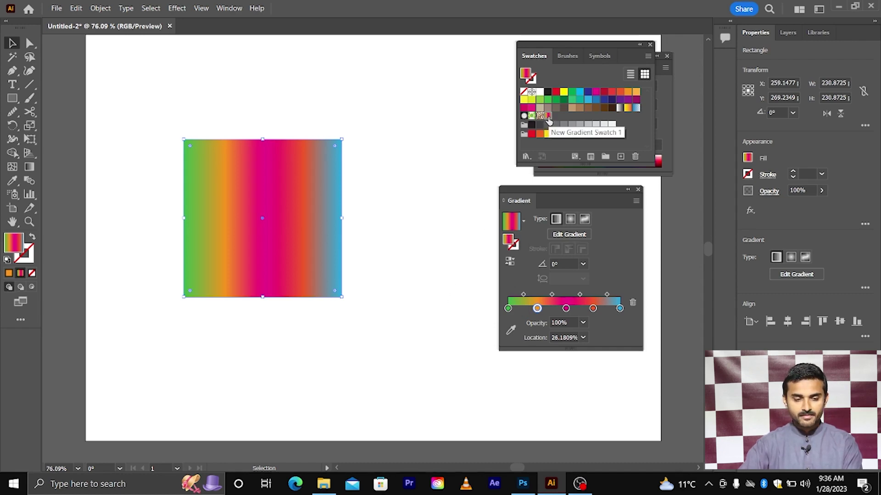
Draw a rectangle about 219 by 92 px above the square and try yellow, black and the saved gradient swatch as its fill.
click(12, 98)
drag(226, 67, 377, 129)
key(v)
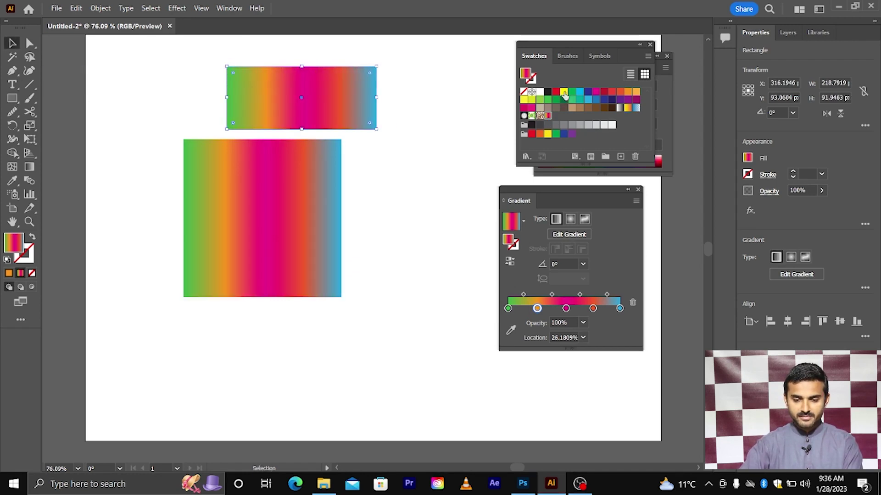
click(564, 92)
click(547, 92)
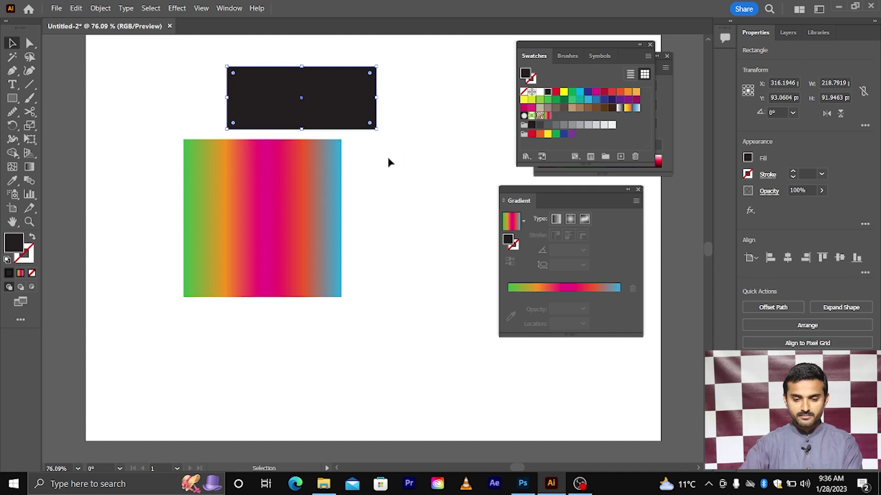
click(548, 116)
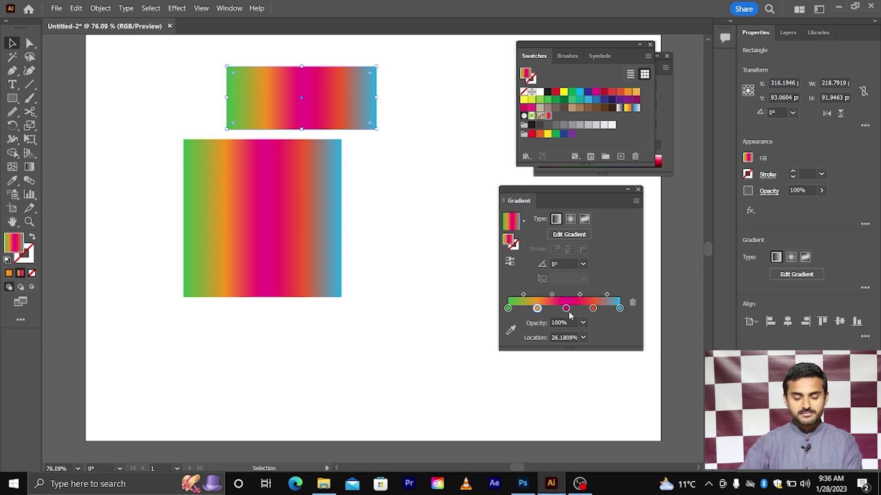
Delete both the square and the rectangle from the artboard.
drag(170, 89, 370, 266)
key(Delete)
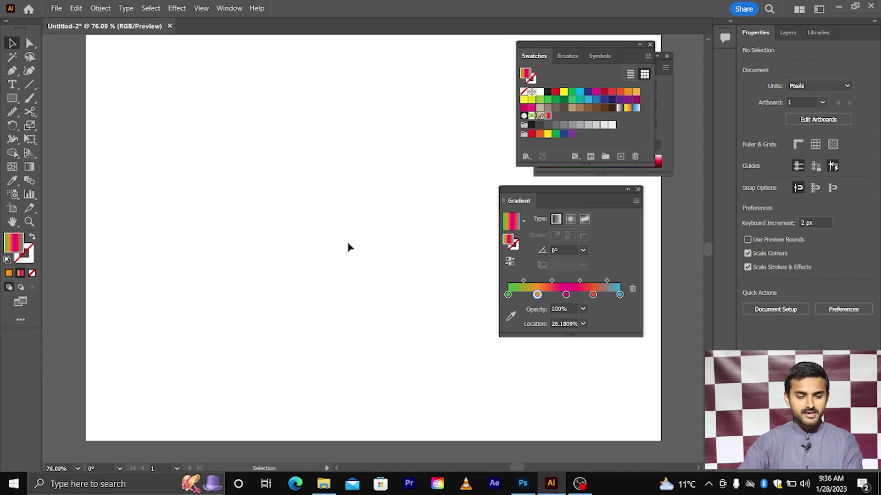
Add the letter "g" as point text in the middle of the artboard and scale it to about 220 pt.
click(12, 84)
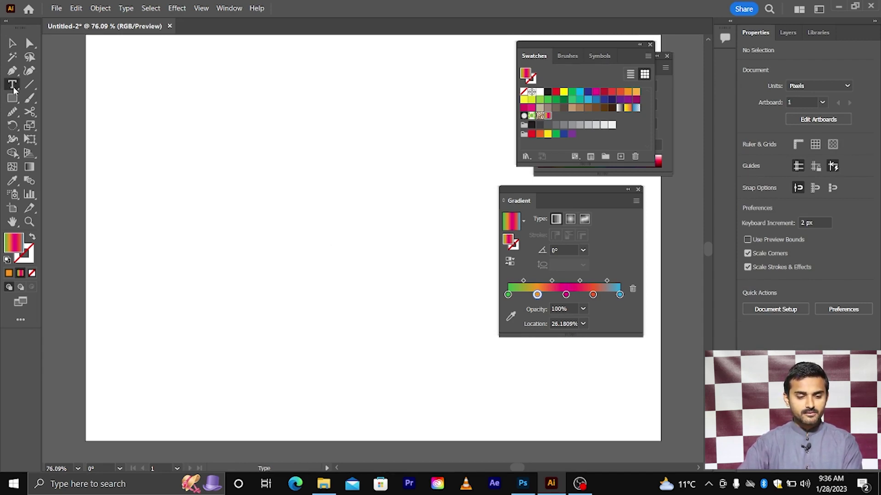
click(235, 195)
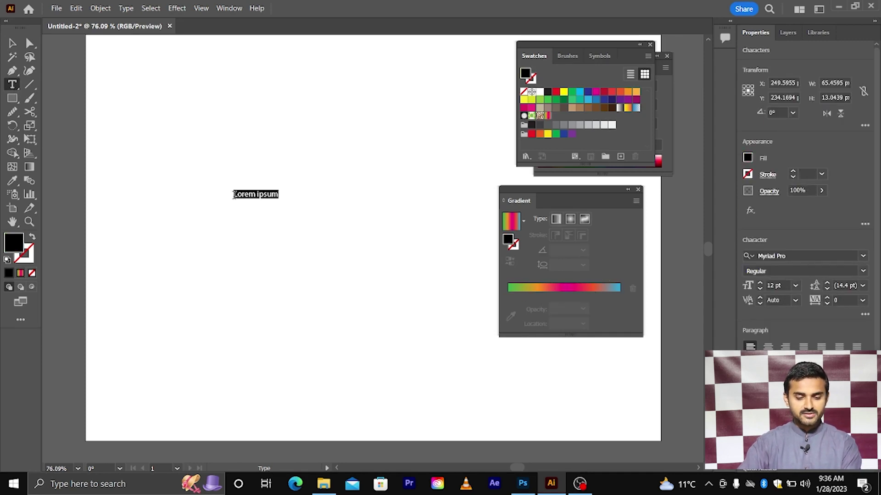
key(BackSpace)
key(Escape)
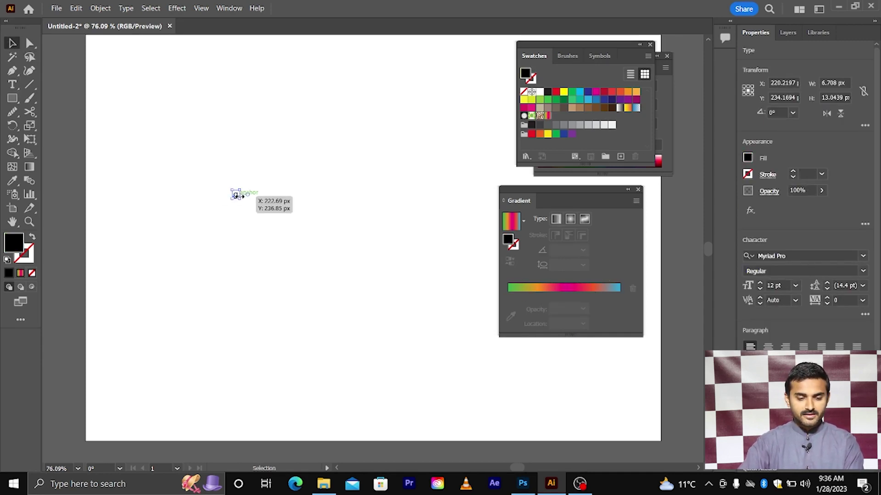
drag(237, 201, 302, 215)
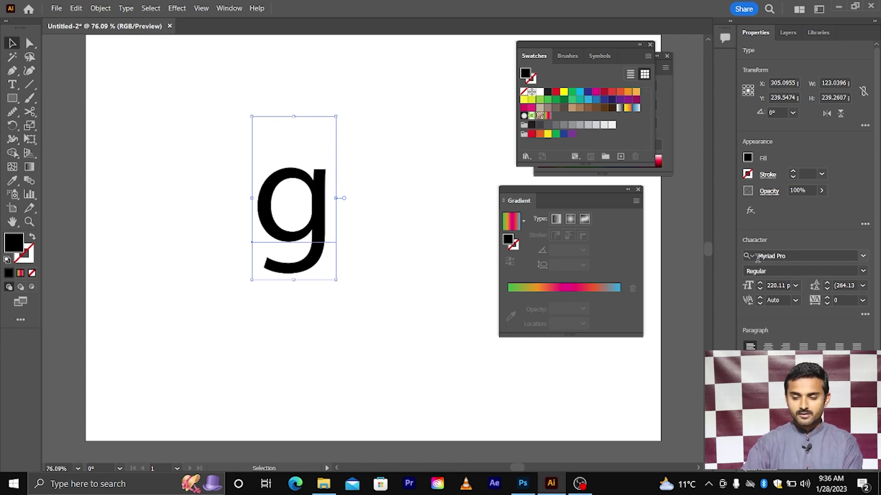
Set the letter's font to Nexa Heavy and scale it up to about 348 pt, repositioning it on the artboard.
click(782, 255)
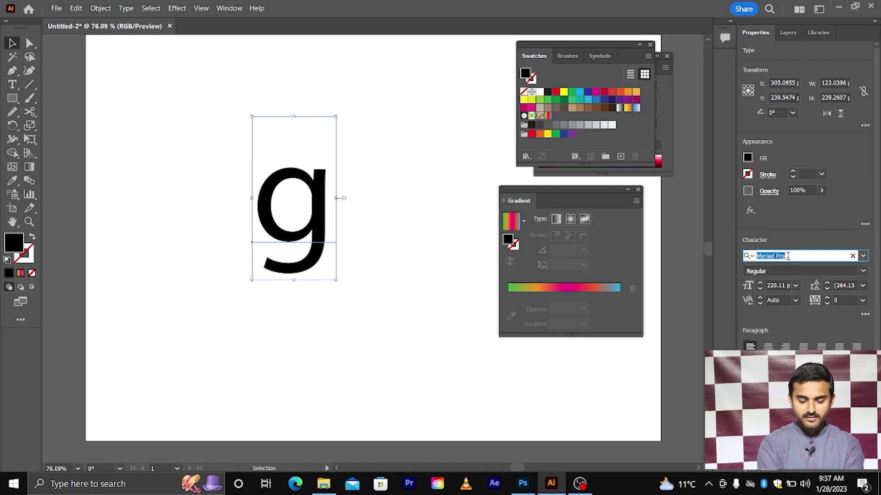
text(nex)
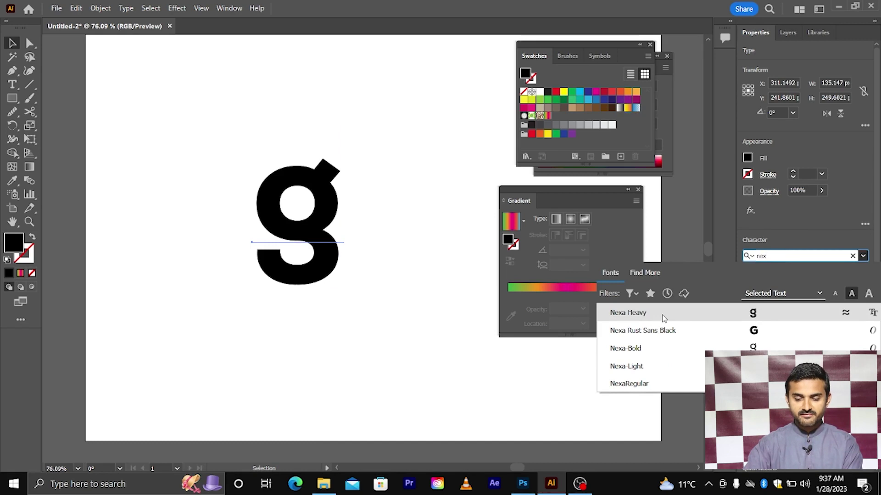
click(664, 319)
drag(347, 287, 386, 332)
drag(314, 269, 327, 276)
scroll(328, 277, down, 2)
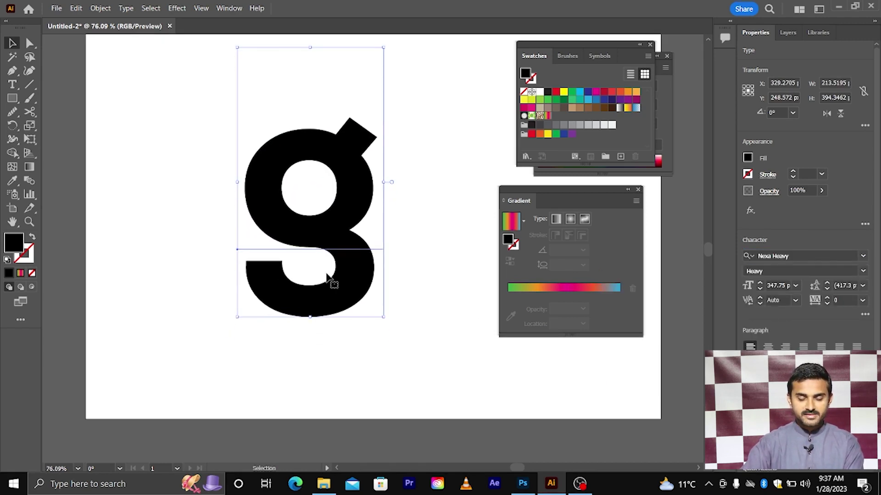
Convert the letter "g" to outlines and swap its fill and stroke to leave a 1 pt black outline without fill.
scroll(294, 211, up, 1)
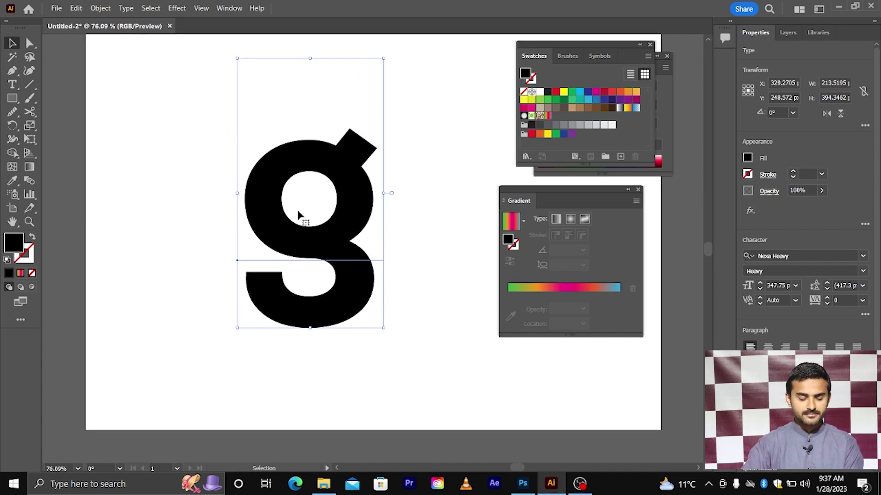
right_click(272, 163)
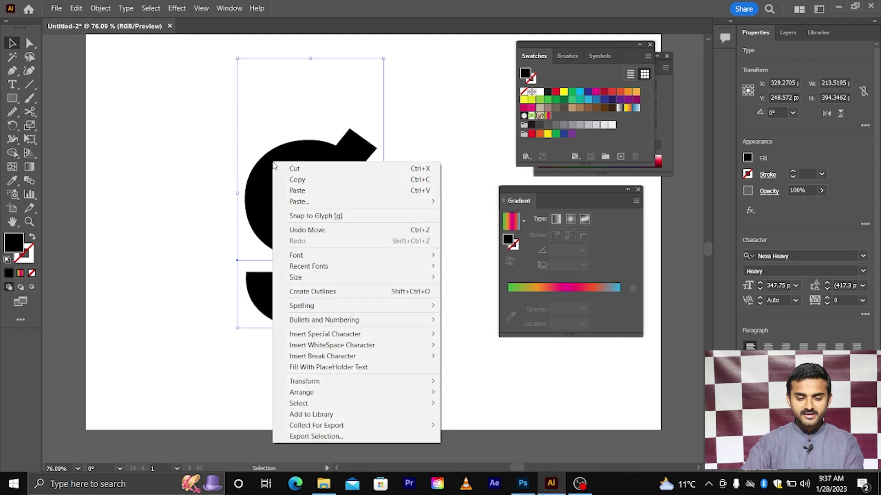
click(315, 293)
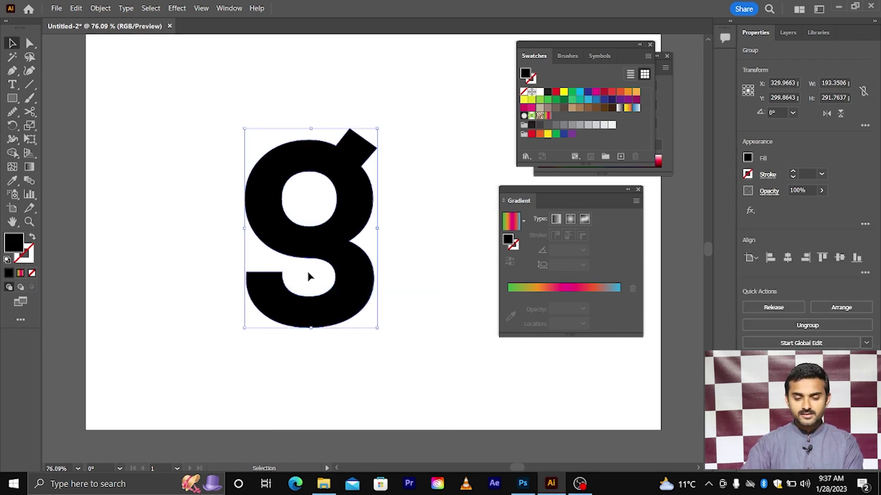
scroll(308, 271, left, 1)
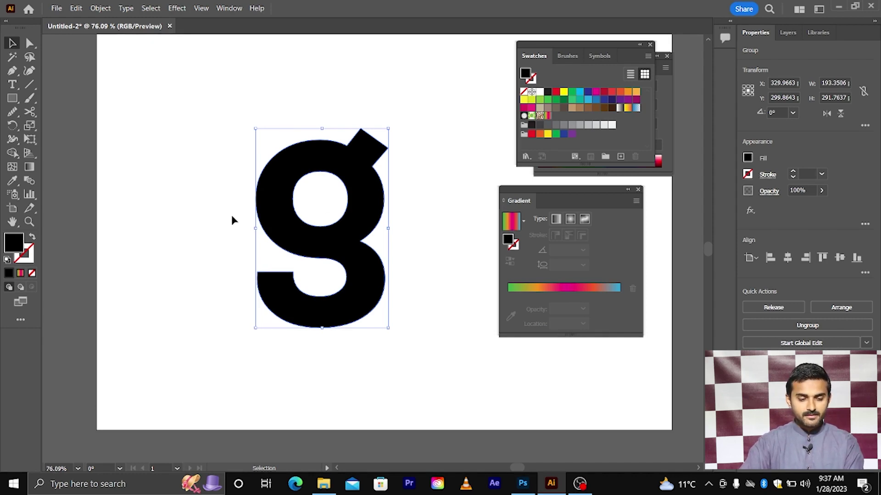
click(33, 238)
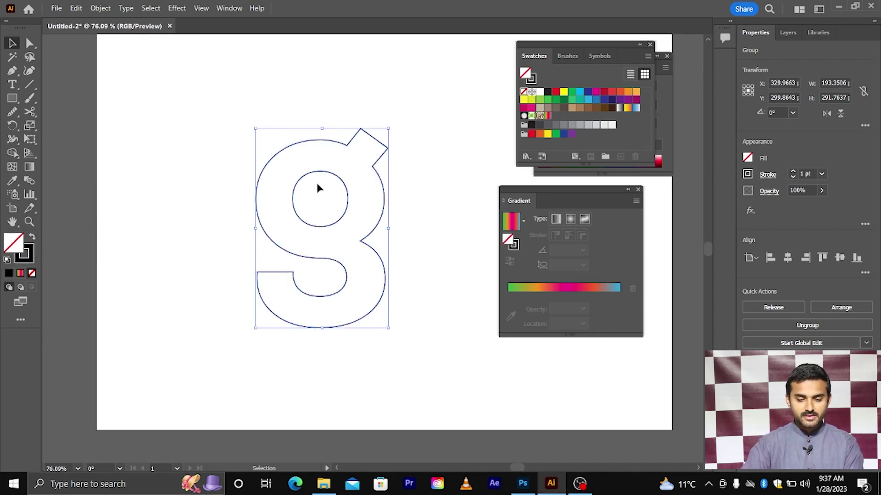
Delete the two outer anchor points of the g's upper-right ear, leaving the outline open there.
scroll(356, 165, up, 3)
scroll(353, 165, right, 4)
scroll(335, 161, up, 2)
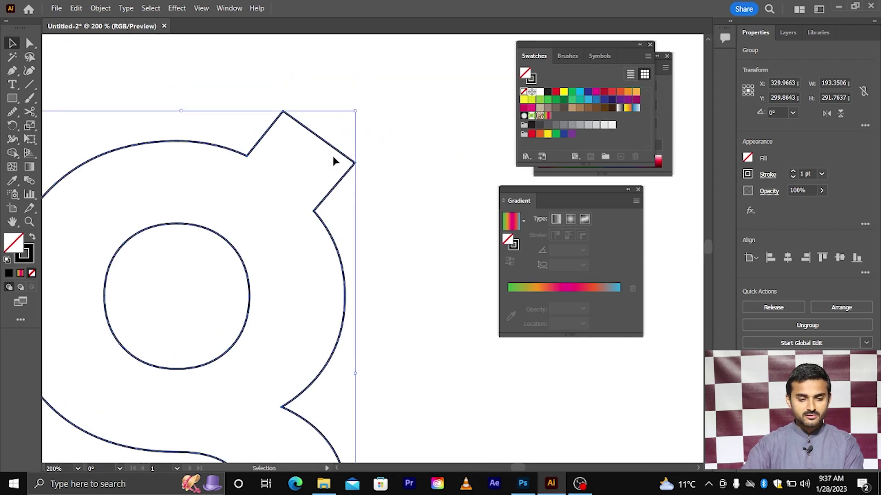
click(29, 43)
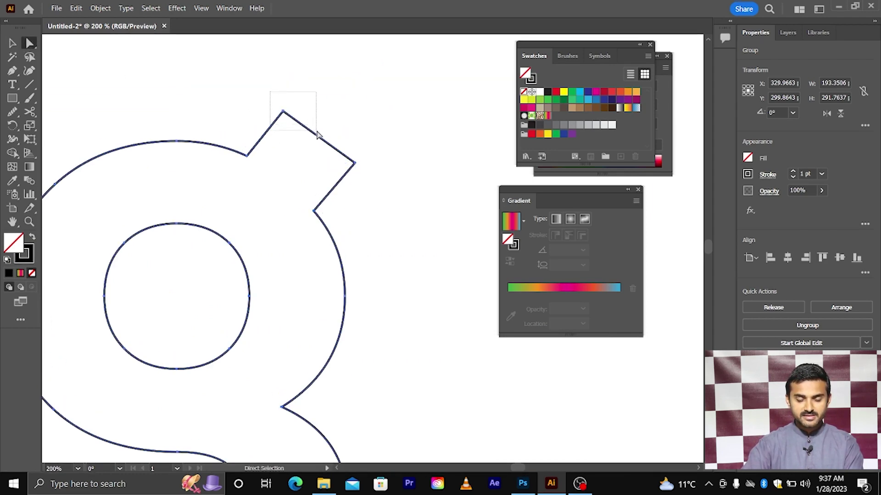
drag(318, 134, 379, 151)
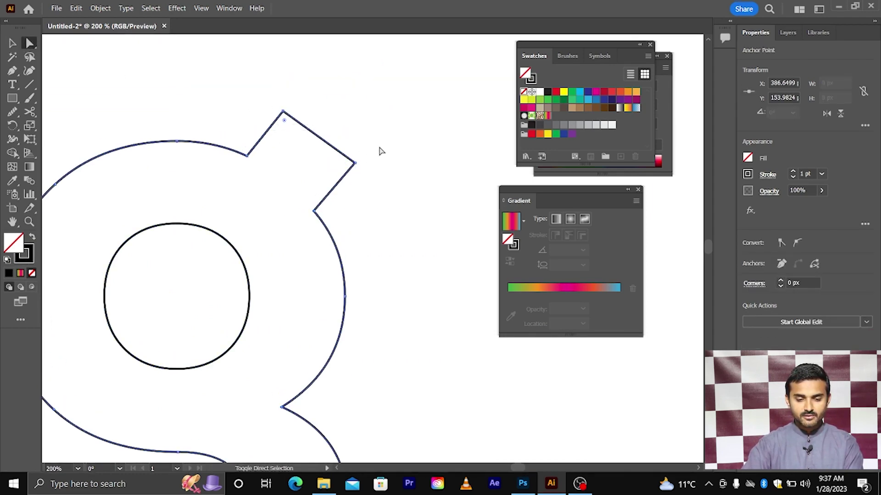
key(Delete)
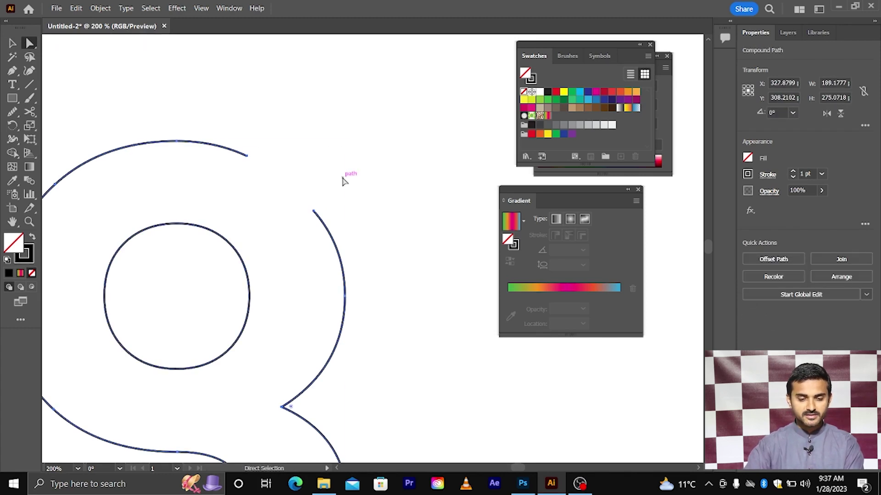
Close the gap in the g's outline with a curved Pen segment that continues the round of the bowl.
scroll(343, 182, left, 2)
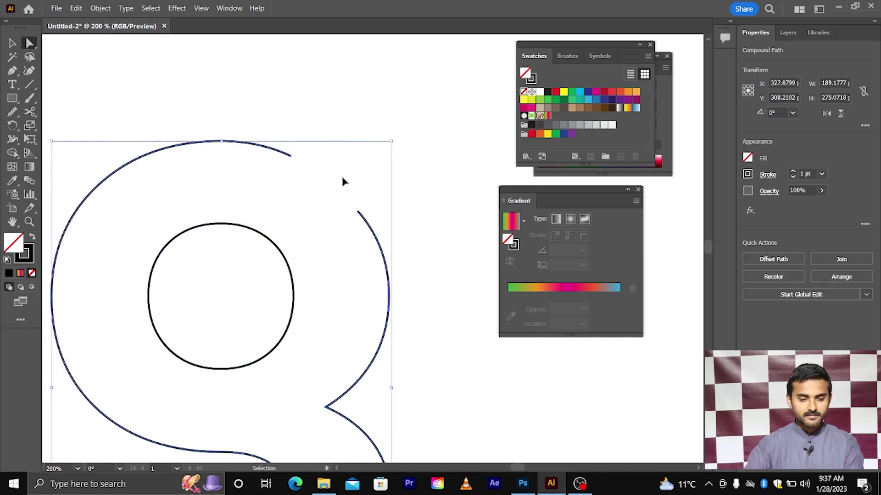
click(13, 72)
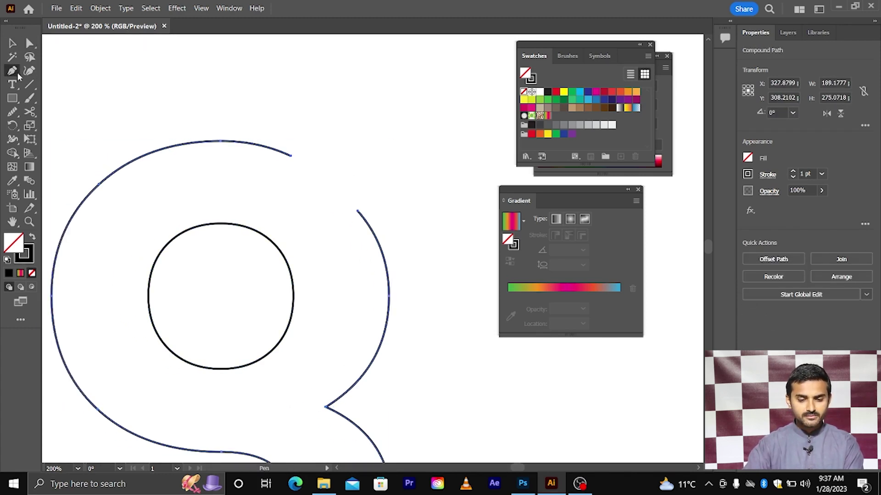
click(292, 158)
drag(358, 212, 381, 248)
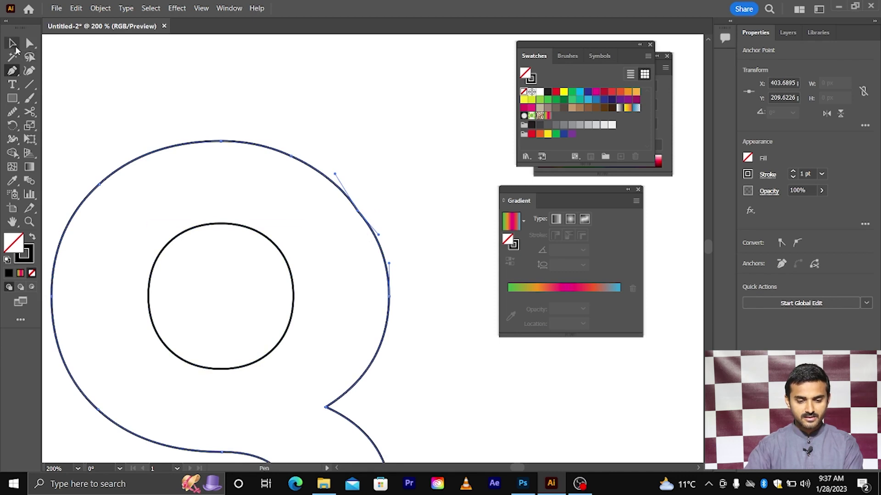
click(13, 43)
click(307, 157)
Even out the new upper-right curve of the bowl with the Smooth tool, then deselect the letter.
scroll(363, 200, down, 2)
drag(345, 202, 367, 183)
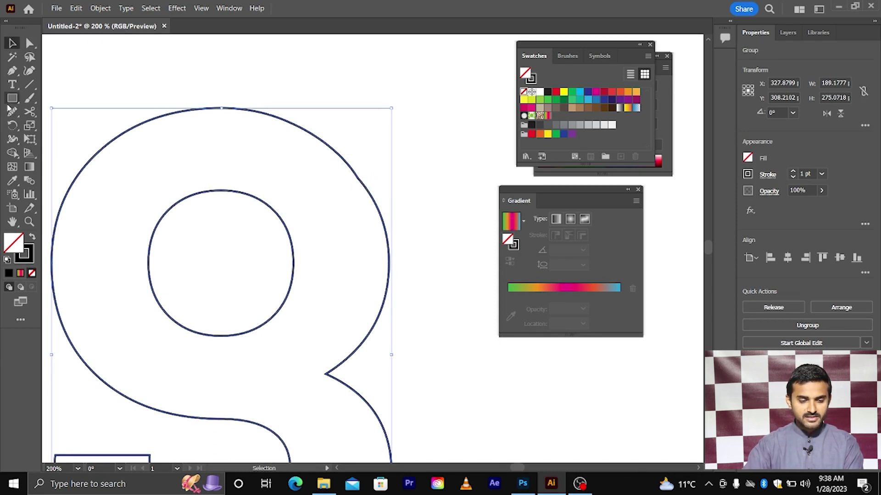
drag(11, 117, 49, 138)
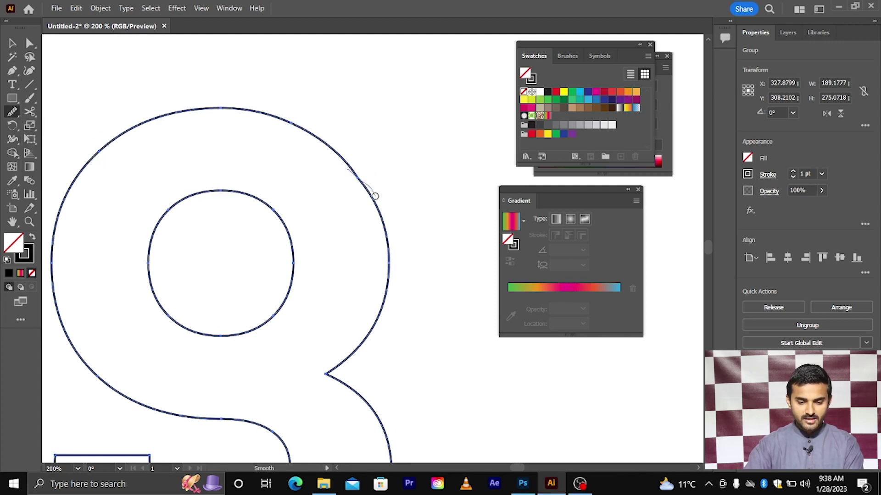
drag(375, 197, 375, 196)
drag(335, 152, 379, 202)
scroll(381, 202, down, 2)
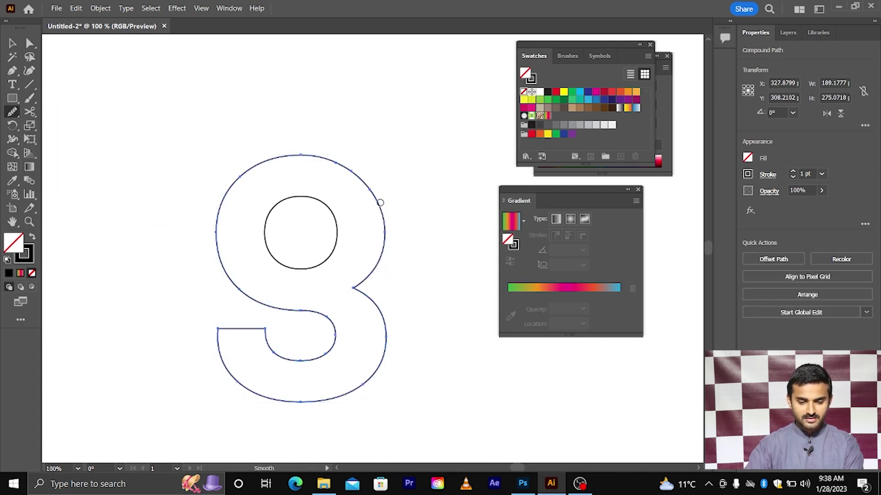
scroll(380, 203, down, 1)
drag(320, 140, 368, 165)
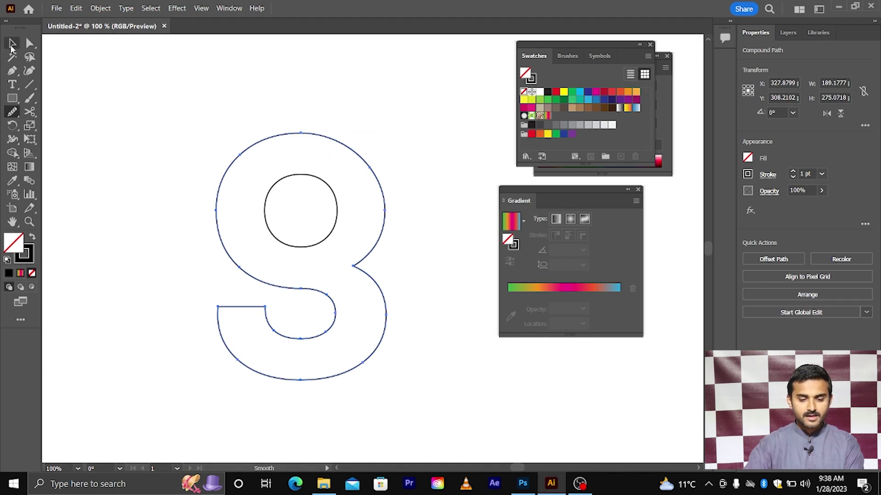
click(11, 45)
click(212, 154)
Start an unfilled Pen path with a 1 pt black stroke on the lower-right edge of the g's inner circle.
scroll(212, 155, left, 1)
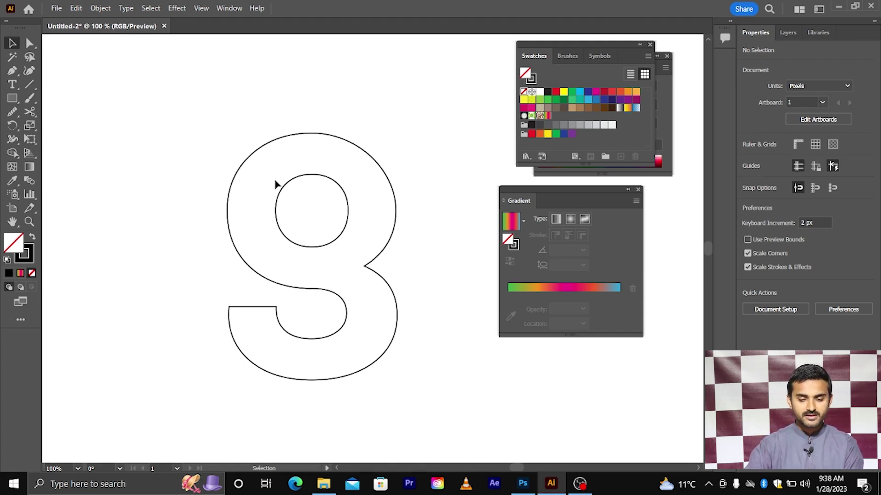
scroll(275, 183, down, 1)
alt+scroll(218, 205, up, 1)
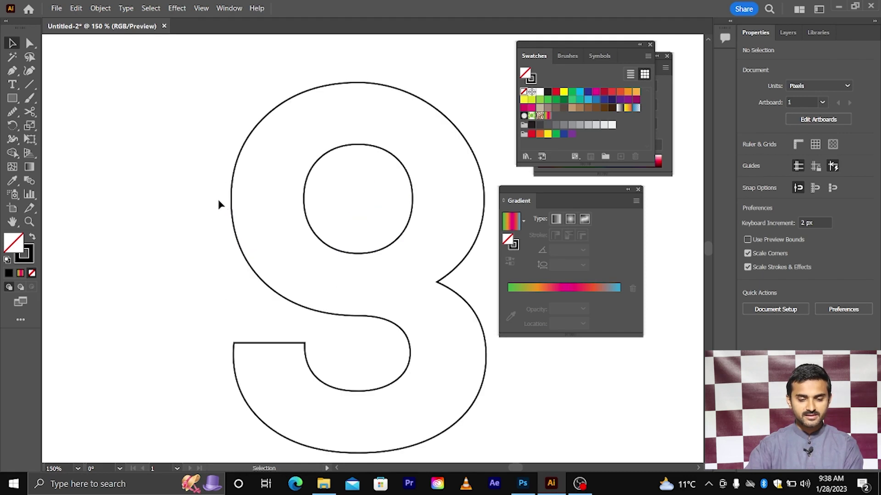
scroll(219, 202, right, 1)
scroll(218, 202, up, 2)
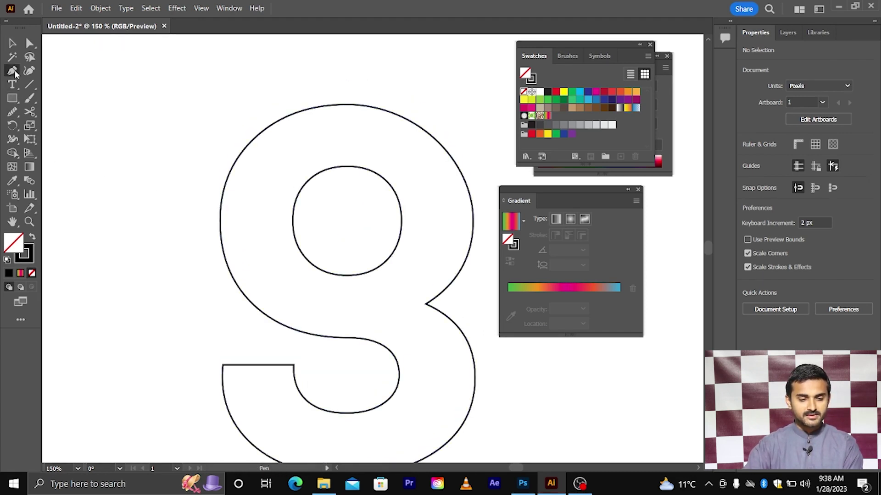
click(31, 253)
scroll(216, 244, right, 3)
scroll(344, 258, up, 2)
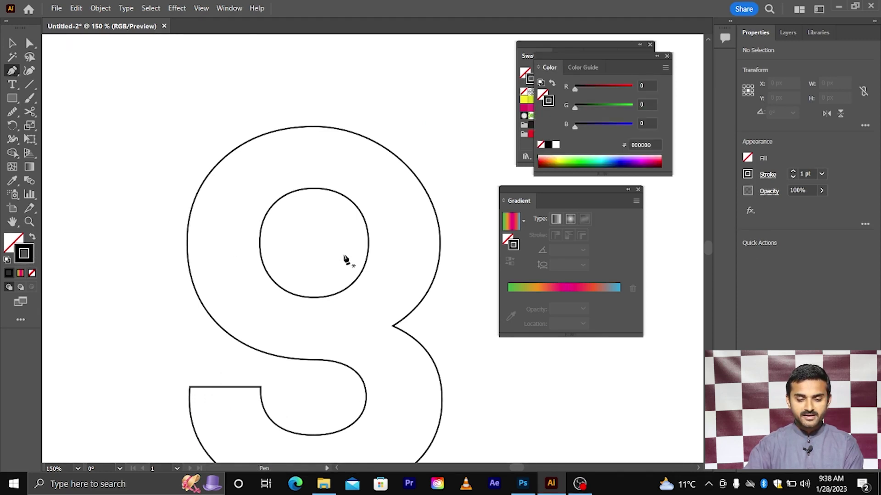
scroll(345, 257, right, 1)
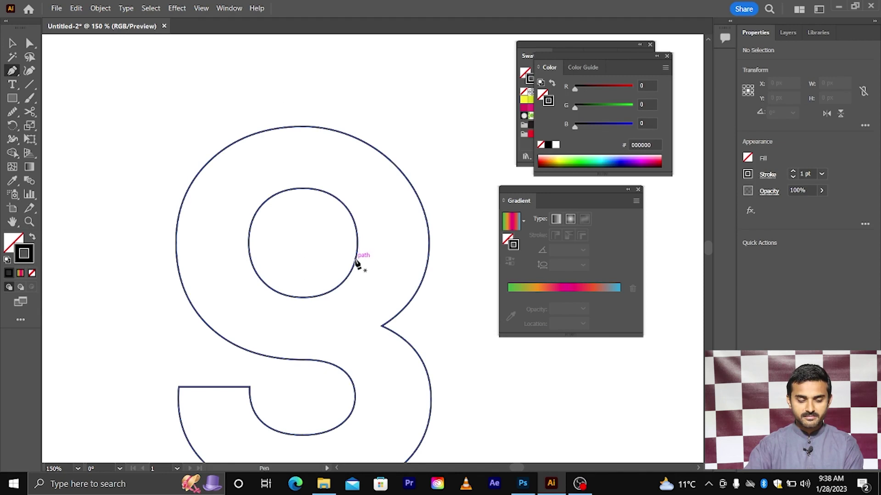
click(355, 263)
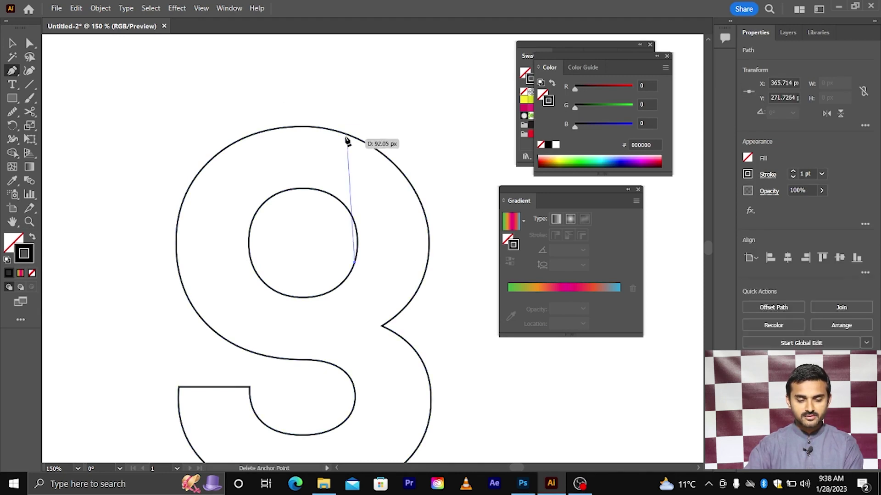
drag(322, 105, 245, 58)
key(ctrl+z)
drag(295, 98, 228, 109)
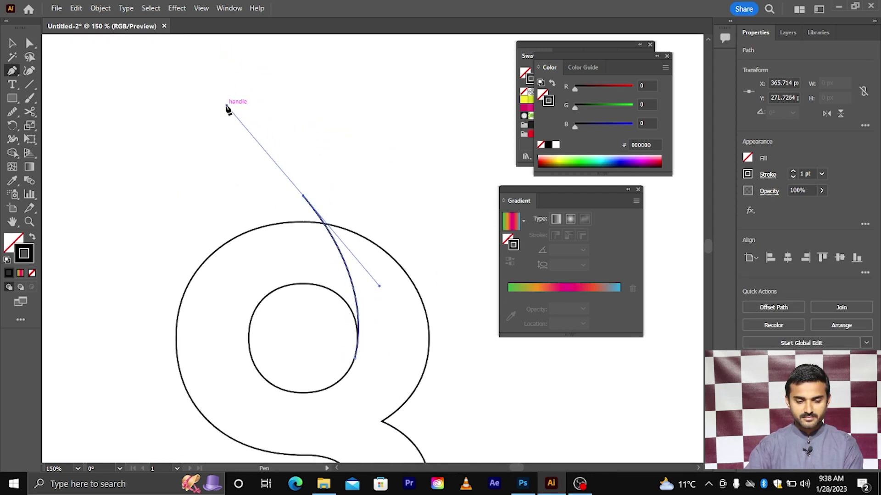
key(ctrl+z)
Curve the path upward across the bowl to an endpoint above and left of the letter's top, and finish it as an open path.
mouse_move(254, 180)
mouse_down()
mouse_move(147, 165)
mouse_move(116, 106)
mouse_up()
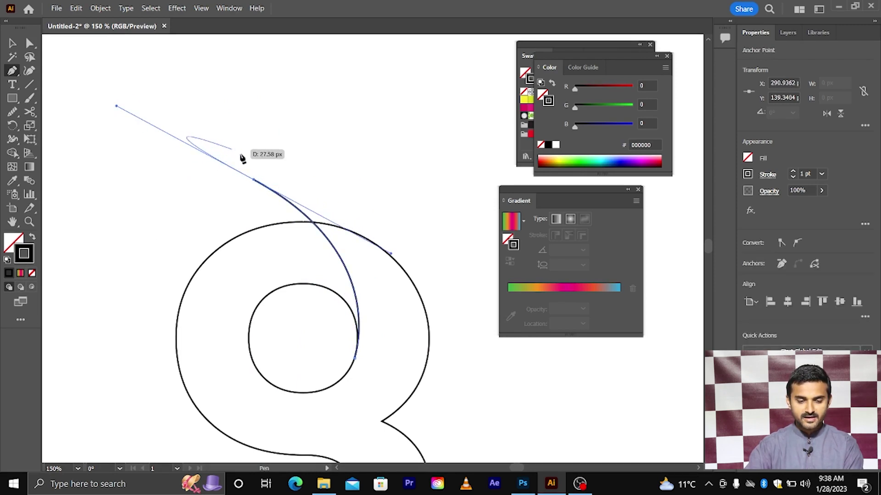
click(255, 181)
scroll(284, 183, down, 1)
scroll(284, 184, down, 2)
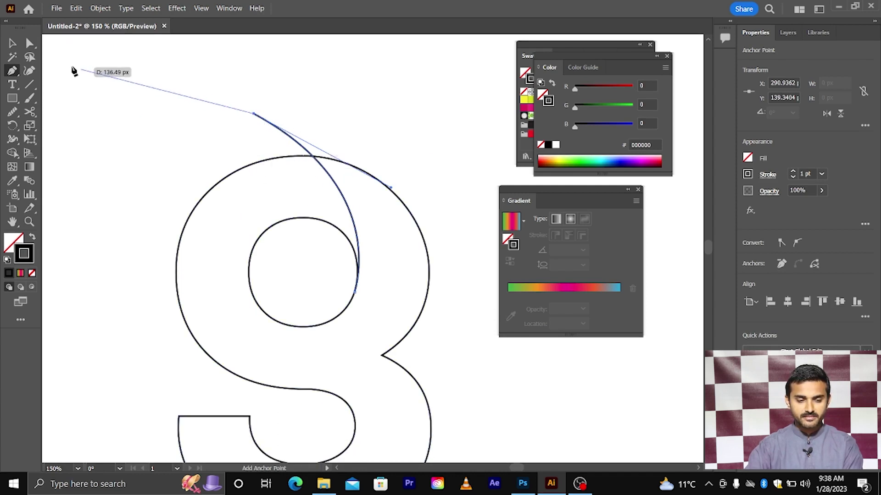
click(14, 44)
click(252, 131)
Draw a second open curve from the top of the inner circle across the bowl to a point outside its lower-left edge.
scroll(283, 140, down, 2)
scroll(283, 139, left, 1)
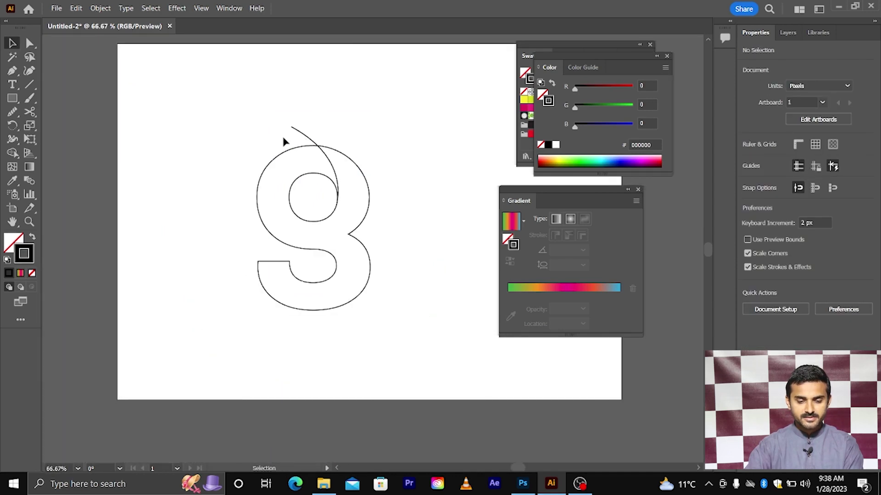
scroll(283, 140, down, 1)
scroll(283, 143, up, 2)
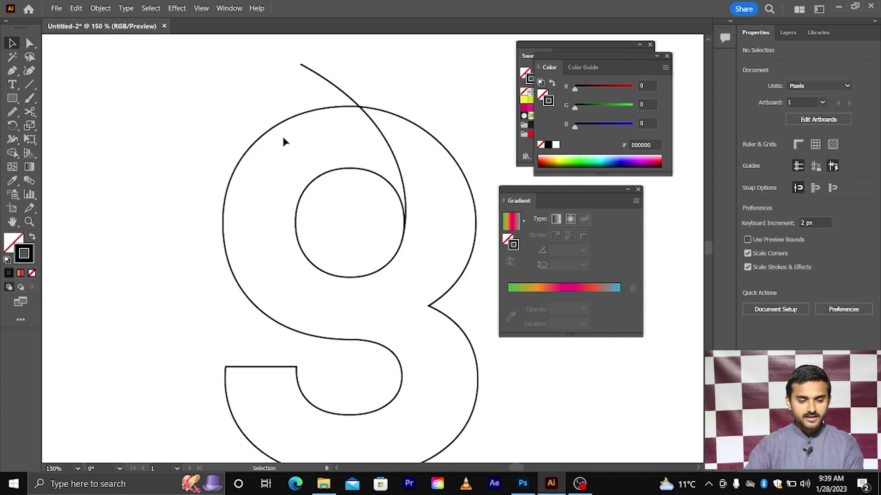
click(10, 75)
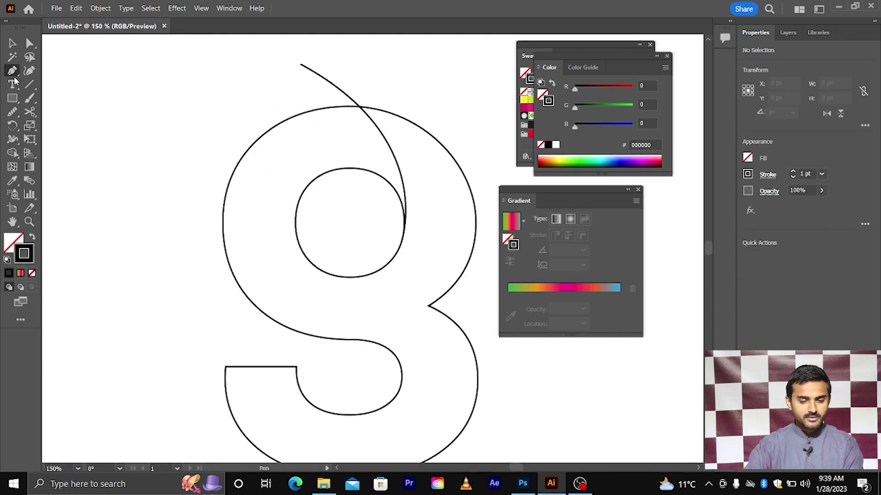
click(349, 171)
scroll(314, 173, down, 2)
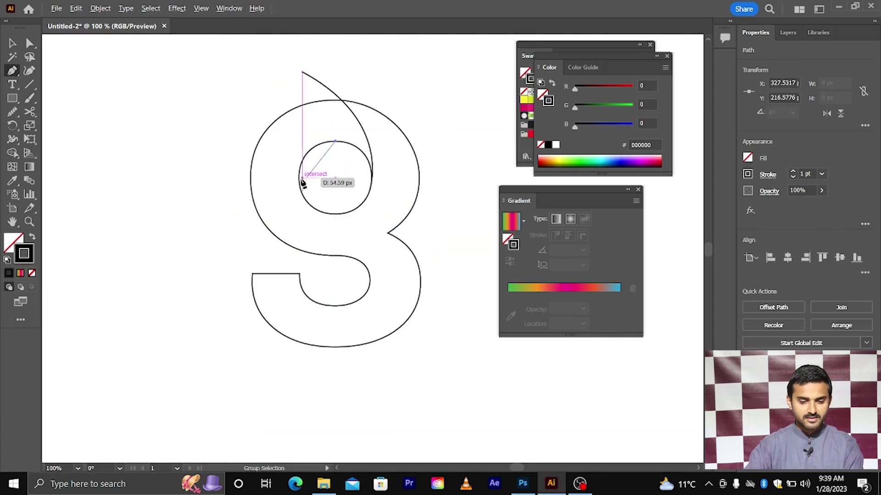
drag(235, 230, 190, 329)
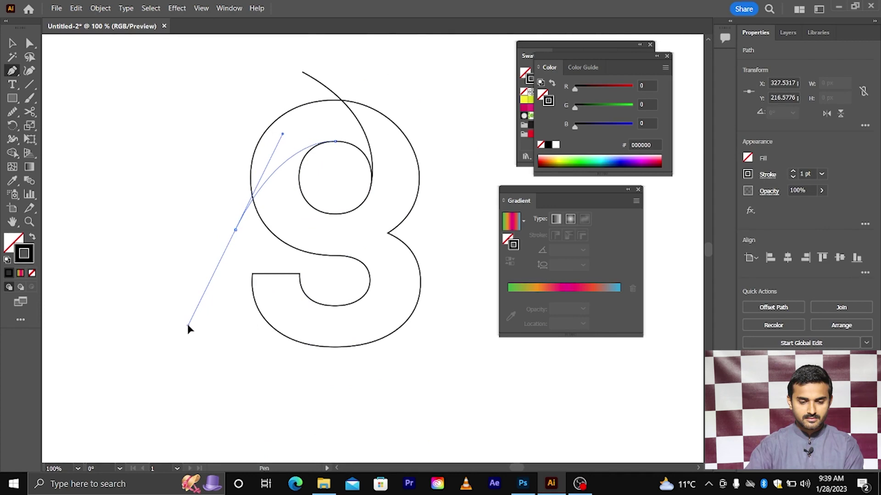
click(236, 231)
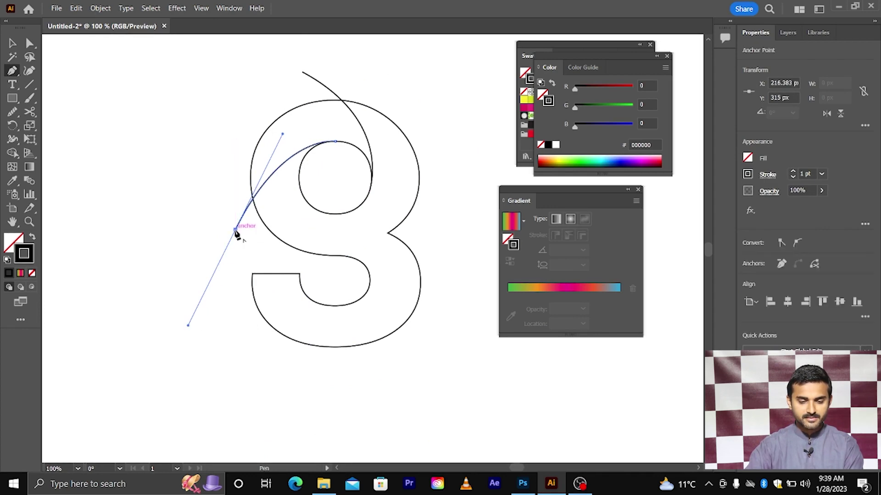
click(13, 44)
click(173, 137)
Draw a third curve from the lower-left of the inner circle down to the outline where the bowl meets the g's tail.
scroll(172, 137, right, 3)
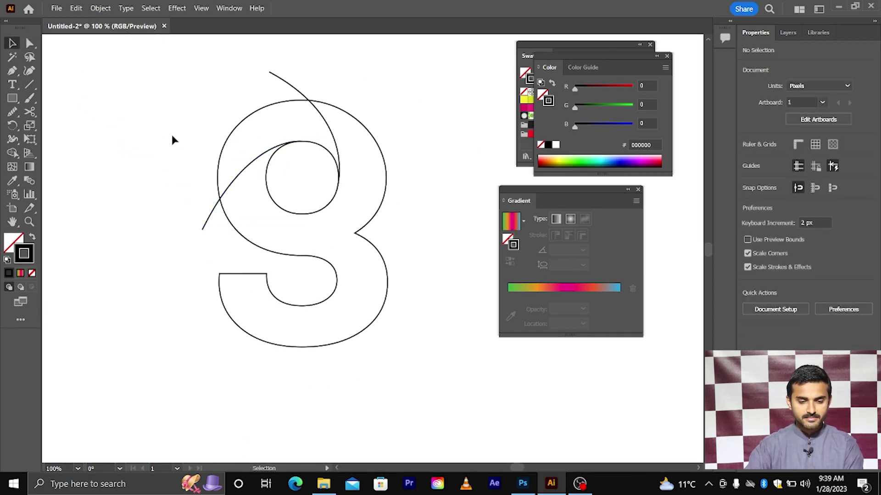
scroll(172, 136, down, 3)
key(p)
scroll(136, 124, right, 1)
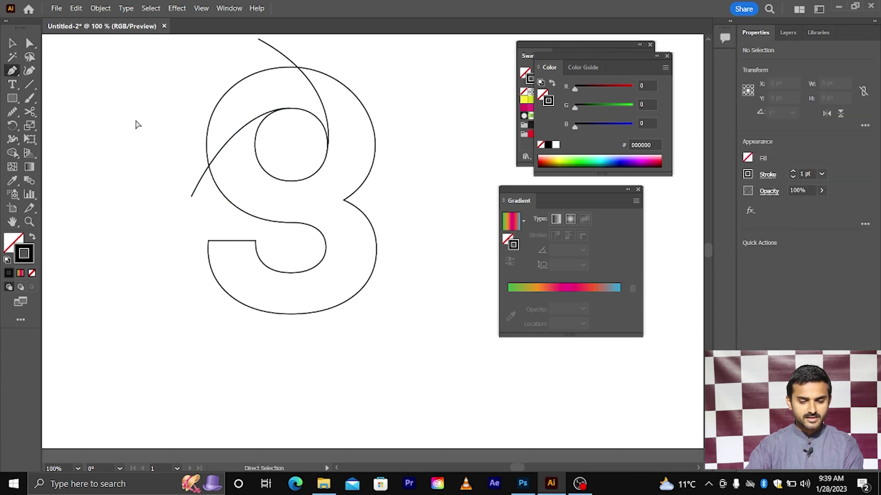
click(262, 168)
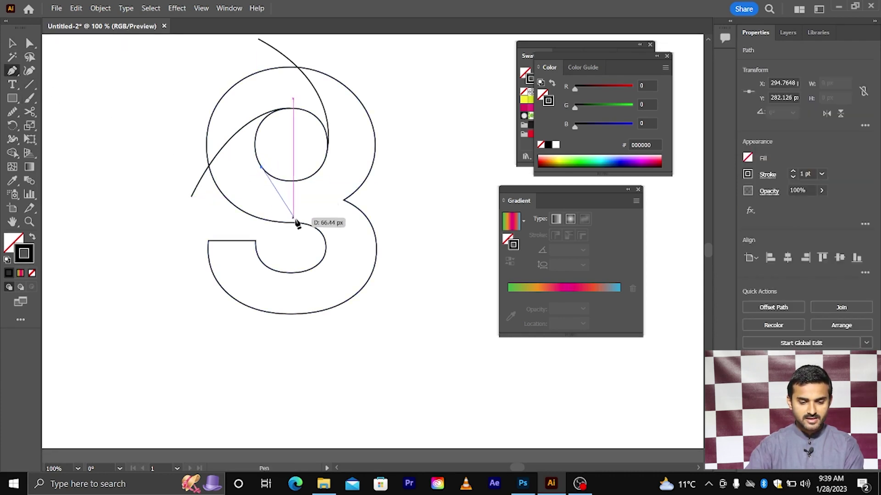
drag(301, 224, 337, 237)
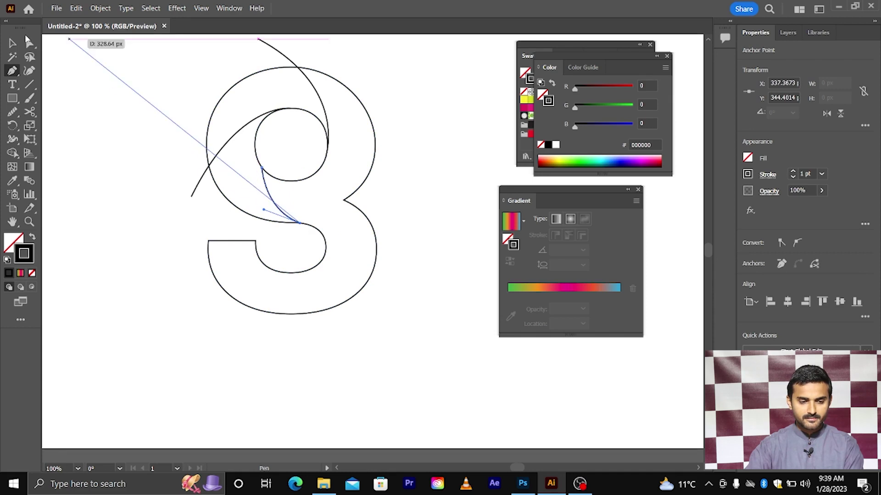
Finish the third curve as an open path and start a new Pen path on the lower-right edge of the inner circle.
key(v)
click(142, 145)
scroll(143, 147, right, 1)
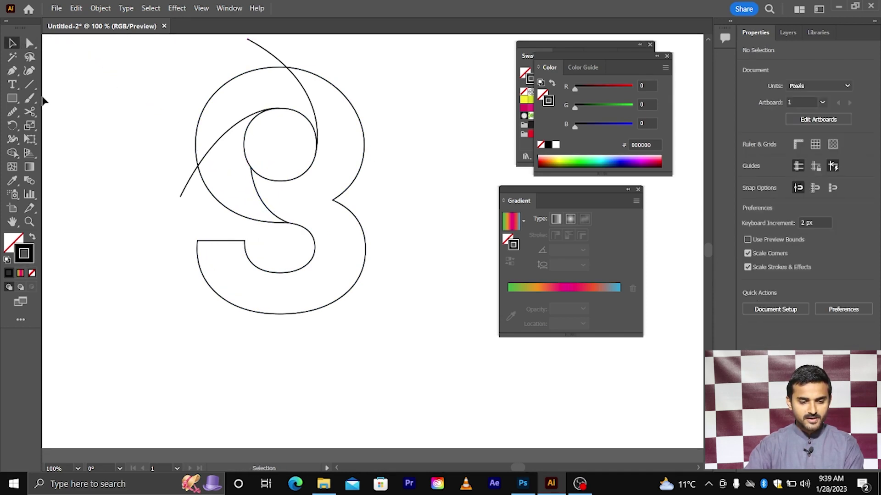
click(12, 73)
scroll(206, 141, down, 4)
scroll(207, 143, right, 2)
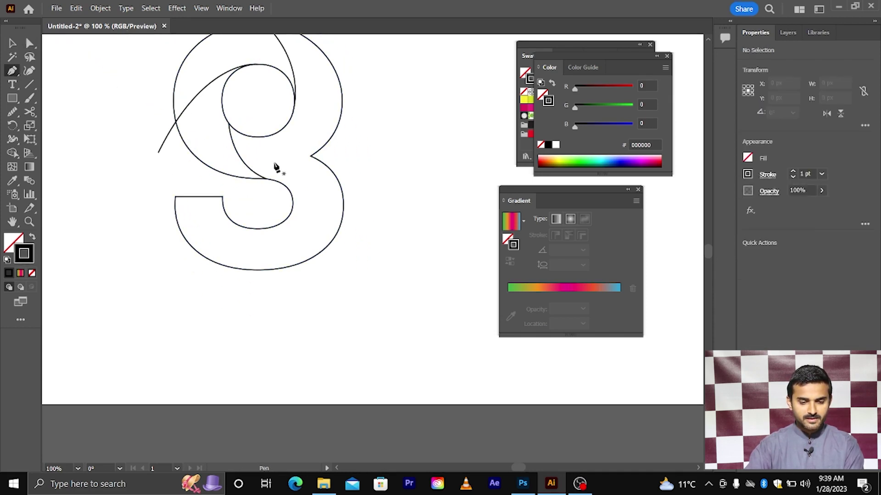
click(267, 136)
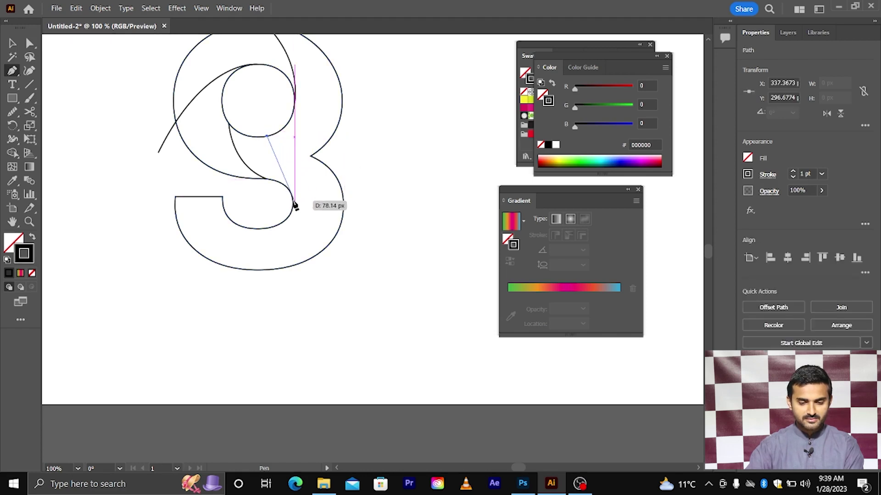
scroll(294, 205, up, 2)
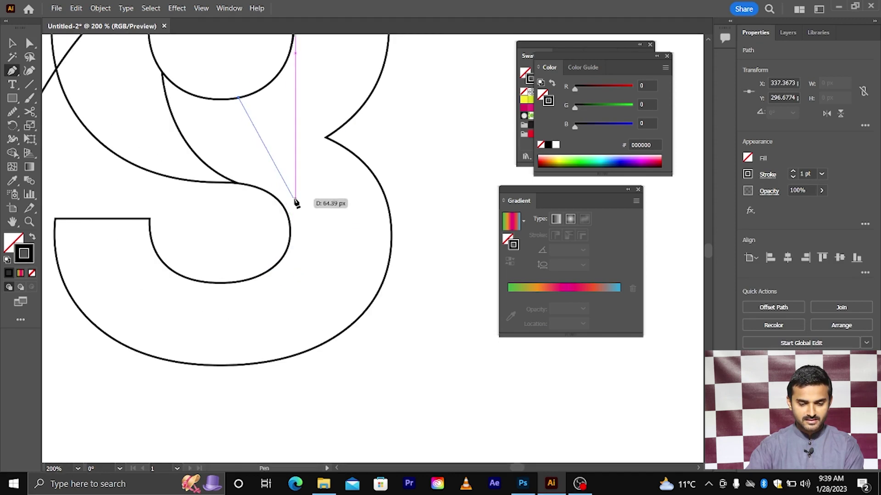
drag(289, 221, 229, 361)
key(ctrl+z)
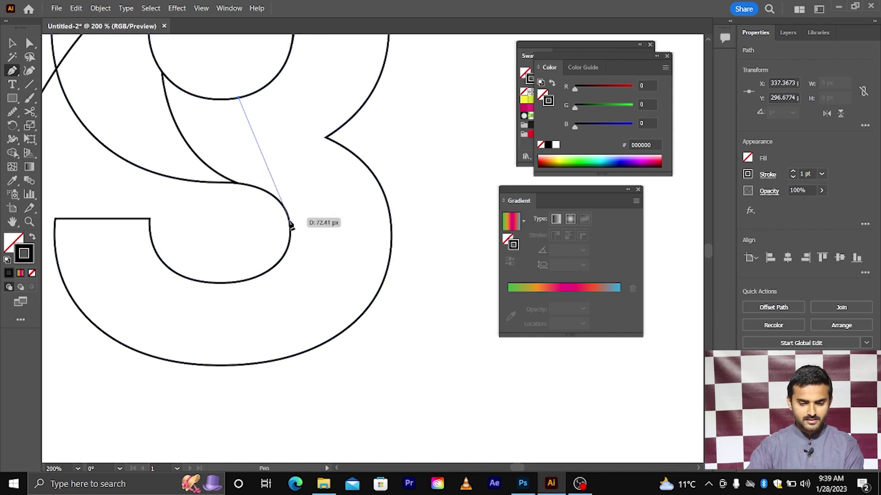
Curve the path past the g's right notch to the inner edge of the tail, and finish it as an open path.
drag(283, 262, 166, 448)
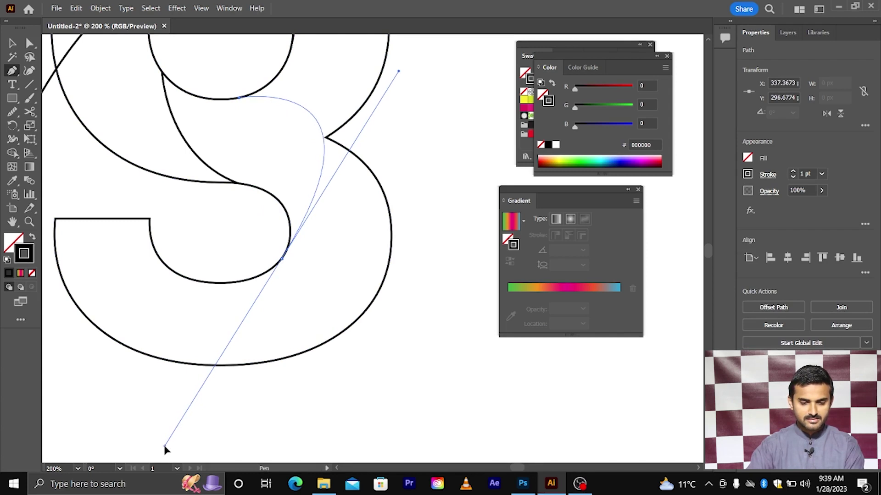
drag(165, 447, 161, 452)
scroll(165, 447, down, 1)
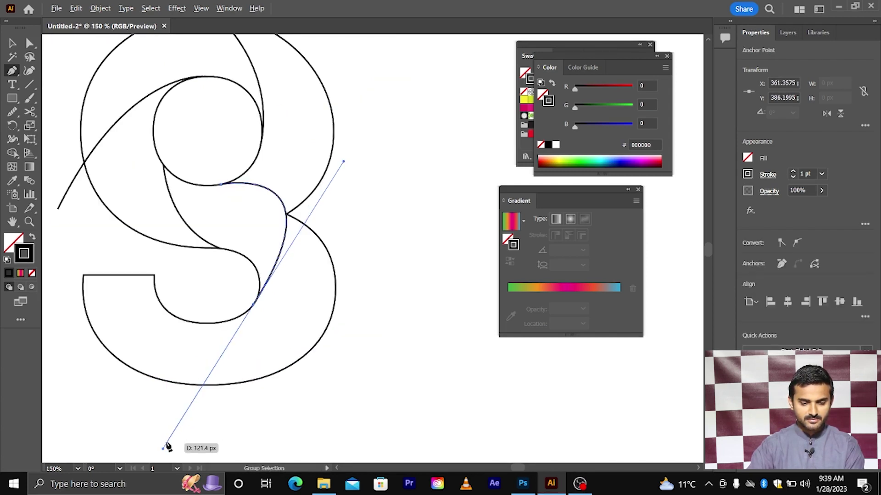
scroll(180, 434, up, 2)
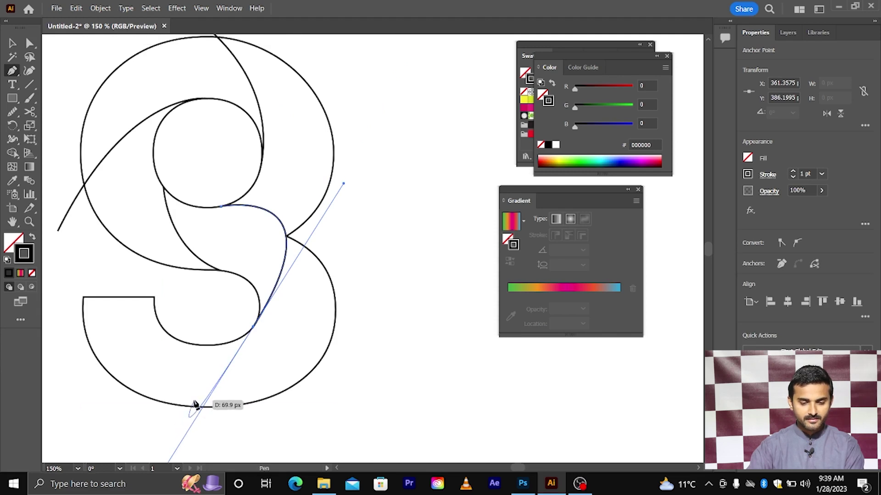
scroll(192, 406, down, 1)
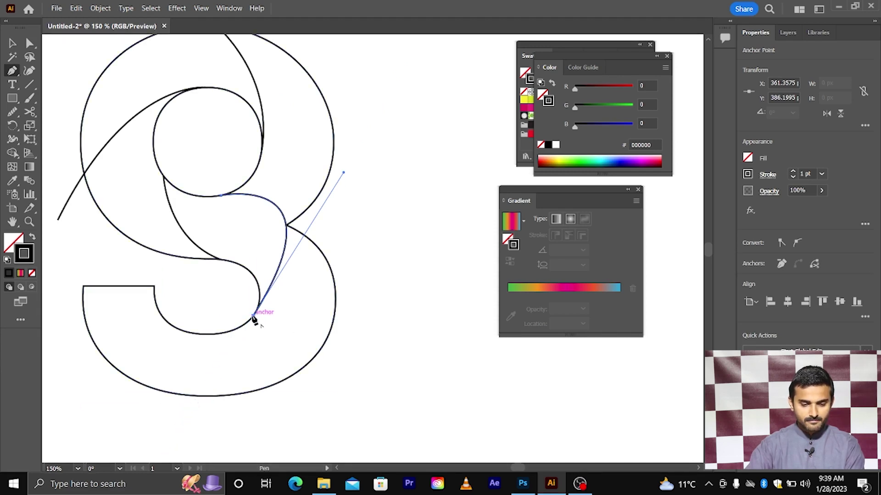
drag(255, 320, 2, 25)
click(14, 42)
scroll(164, 110, down, 4)
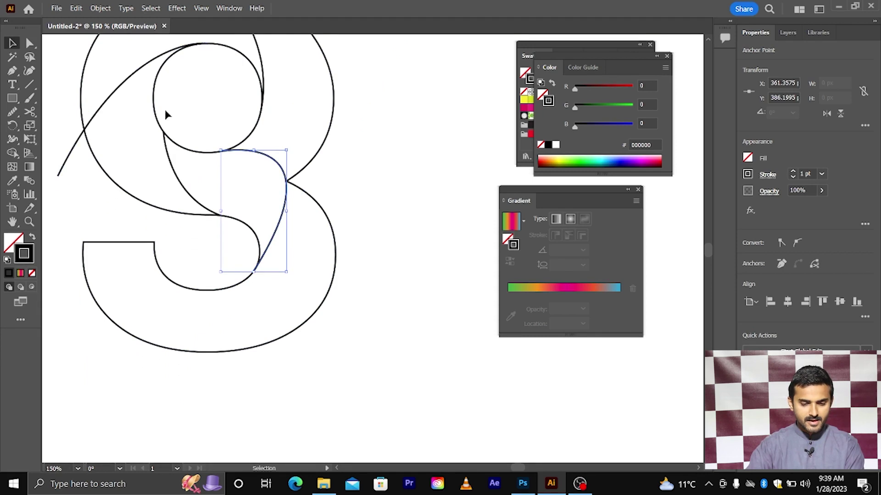
scroll(276, 184, right, 2)
click(355, 226)
scroll(355, 227, down, 3)
scroll(356, 226, right, 1)
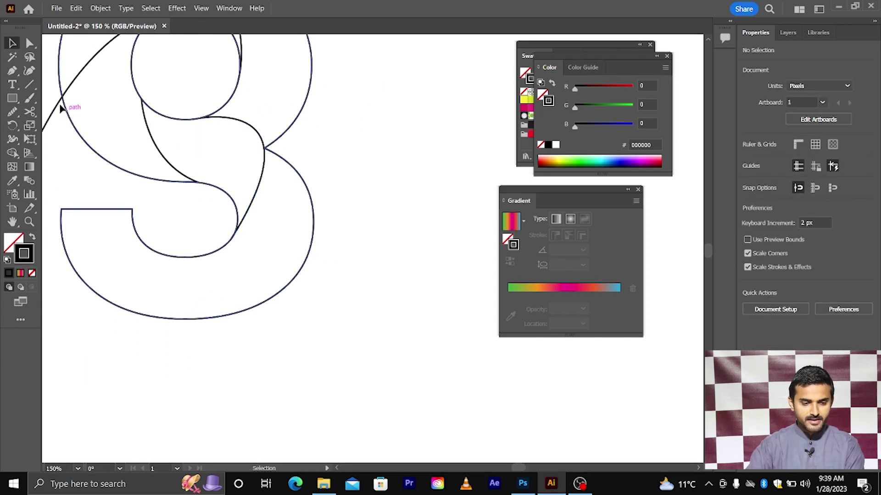
Draw a fifth open curve from the inner corner of the tail's flat end to the lower-right outer outline of the g.
click(12, 70)
scroll(267, 212, down, 2)
scroll(286, 236, left, 1)
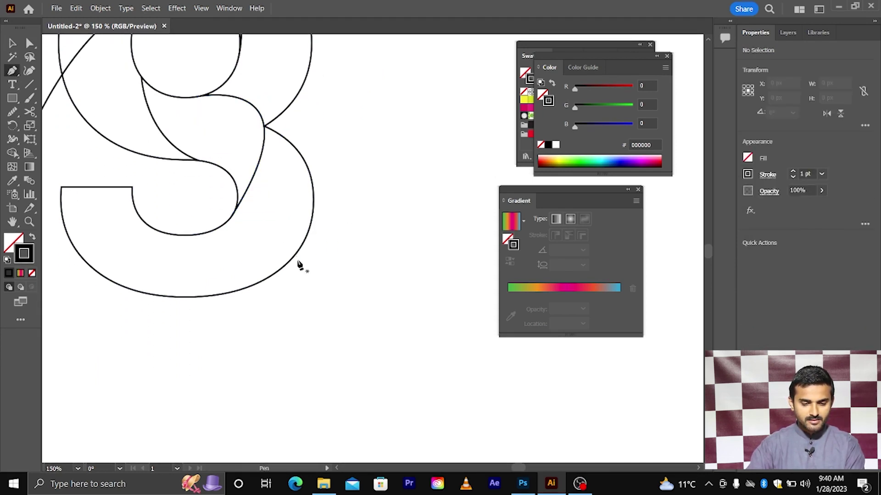
click(131, 188)
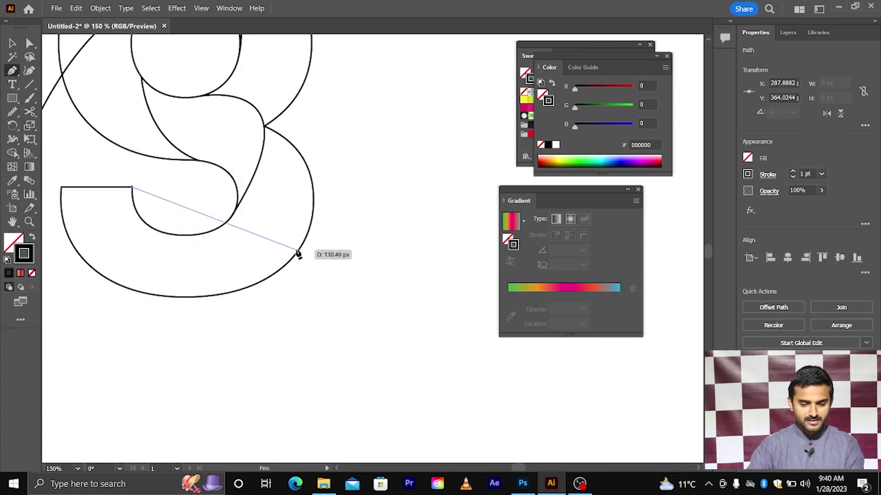
drag(299, 248, 489, 171)
key(ctrl+z)
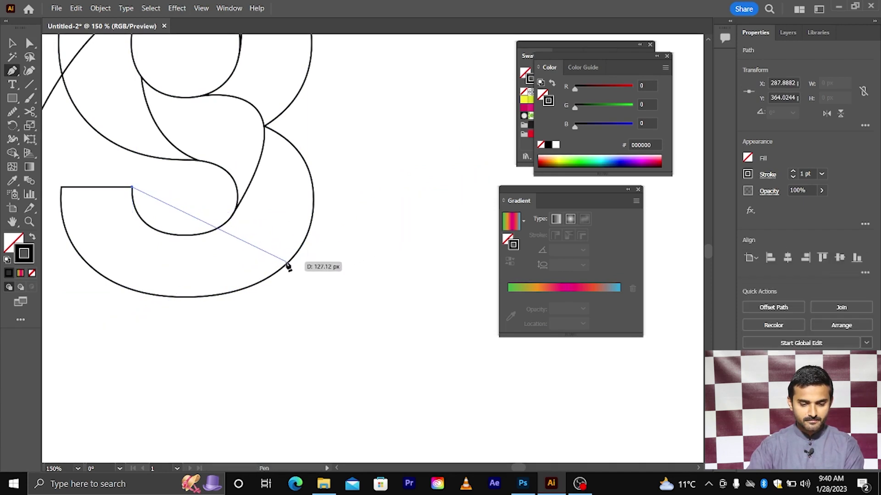
drag(288, 264, 460, 227)
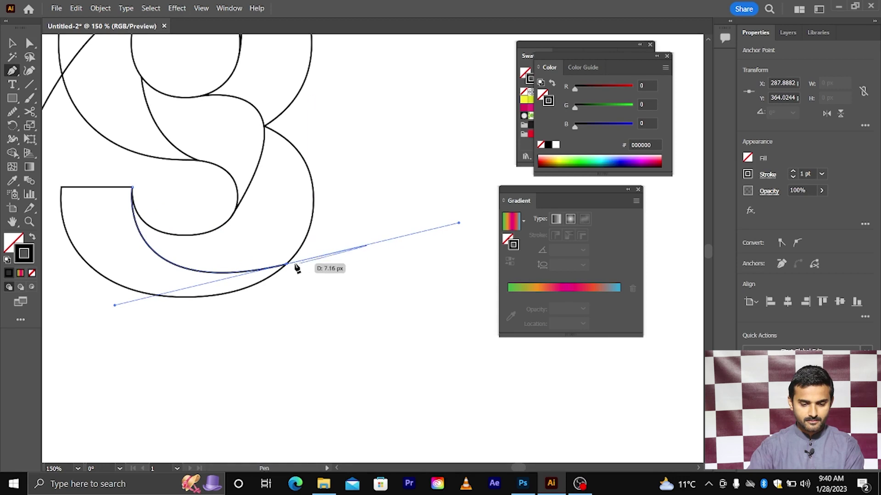
drag(289, 267, 360, 263)
scroll(390, 252, down, 2)
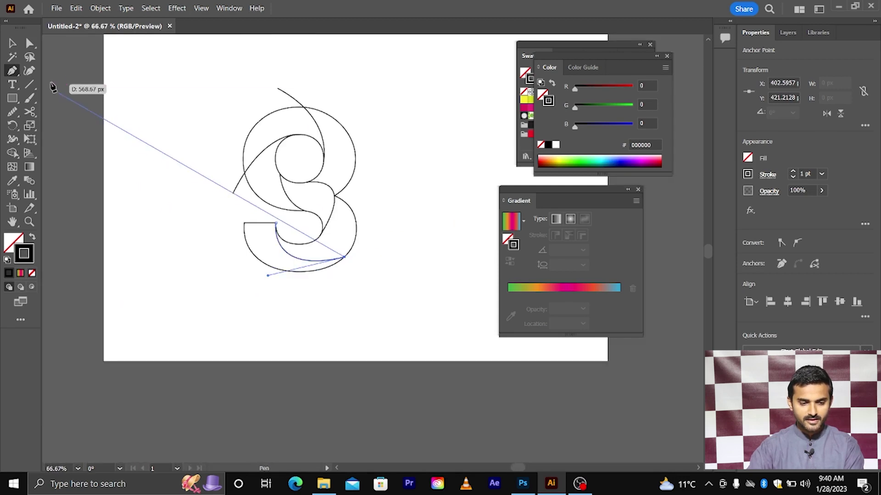
click(12, 43)
click(193, 113)
scroll(311, 195, up, 1)
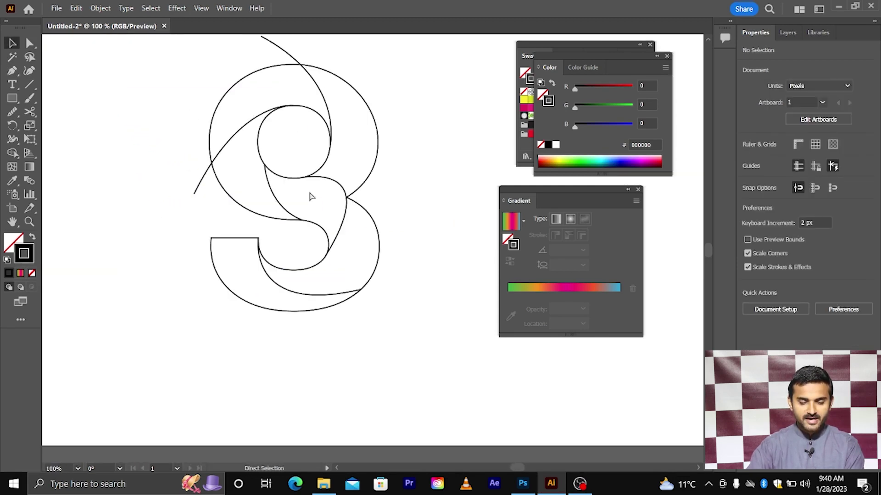
Select all the artwork and set up the Shape Builder tool with the yellow-to-red gradient swatch as fill and no stroke.
scroll(303, 222, up, 1)
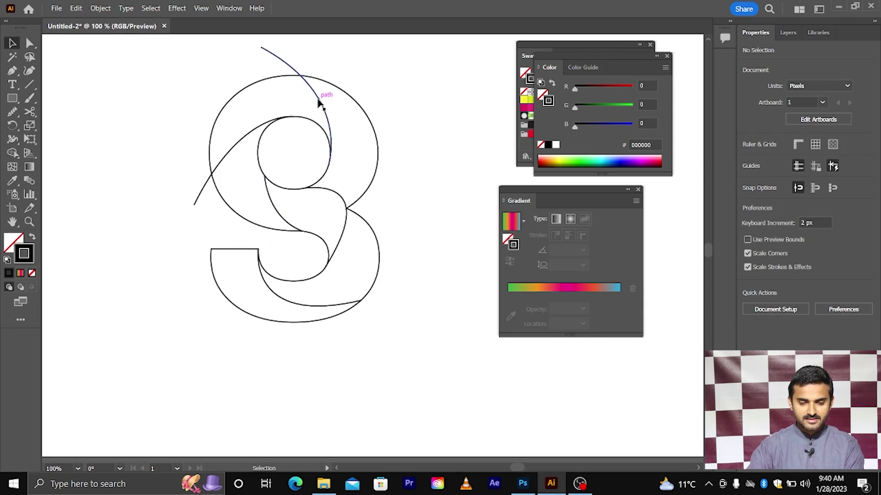
click(250, 136)
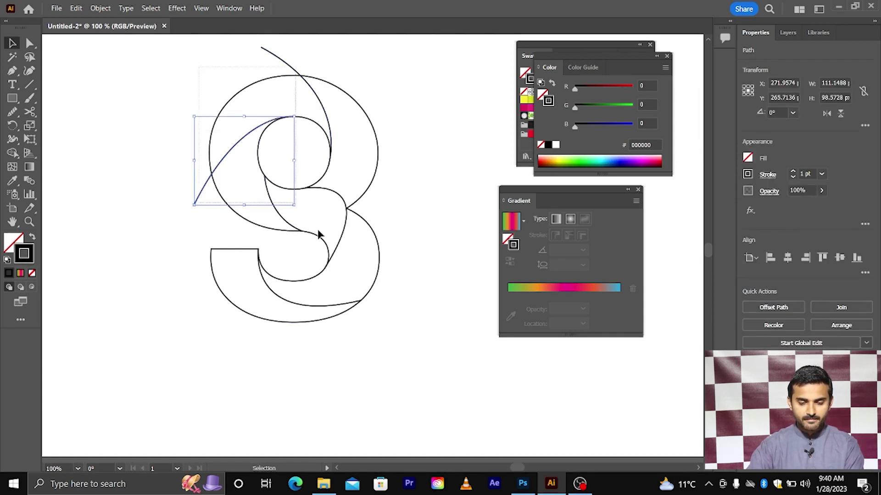
key(ctrl+a)
scroll(411, 340, up, 2)
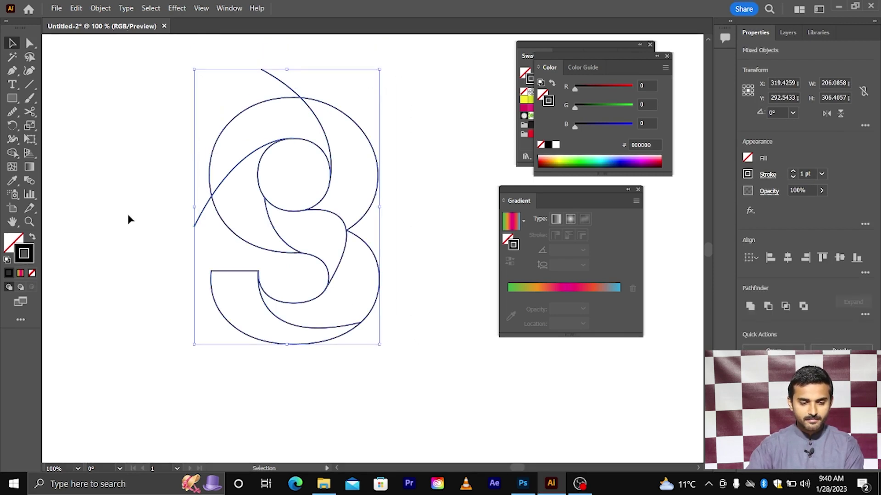
click(14, 154)
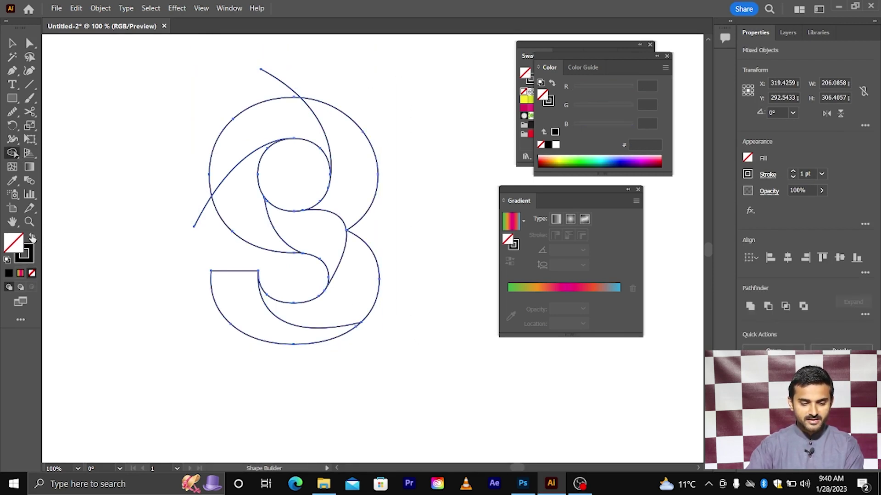
click(32, 237)
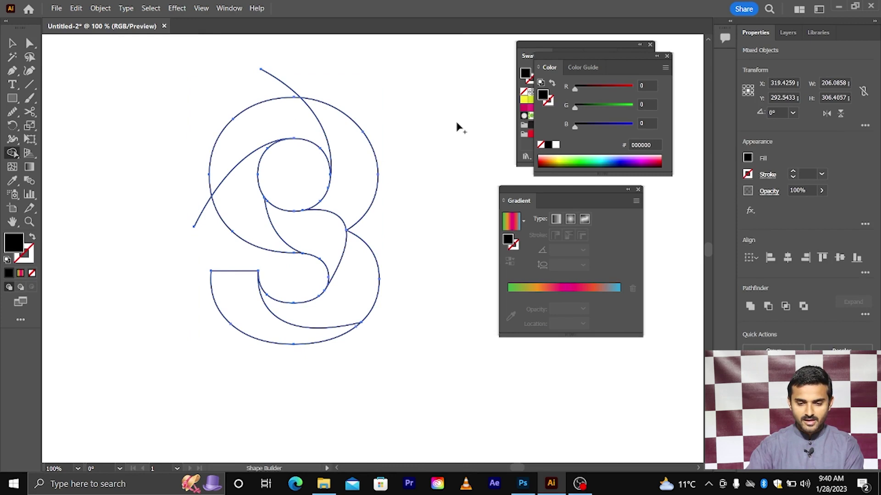
drag(521, 42, 473, 53)
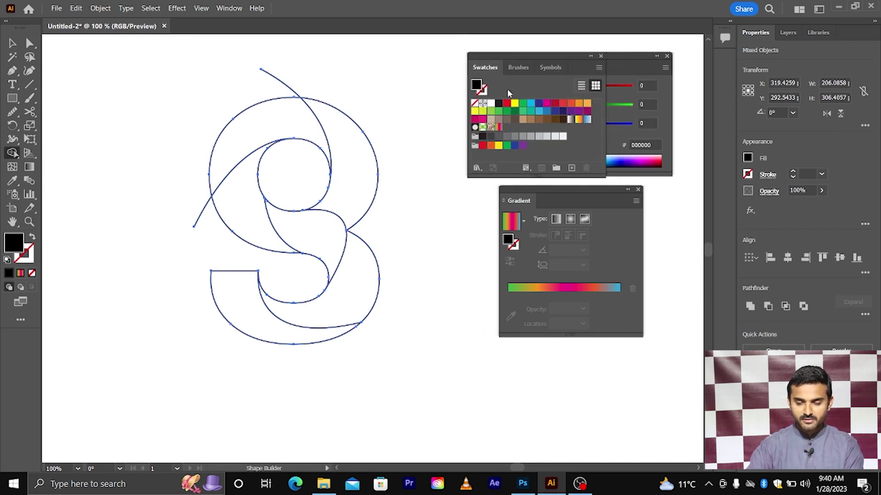
click(578, 120)
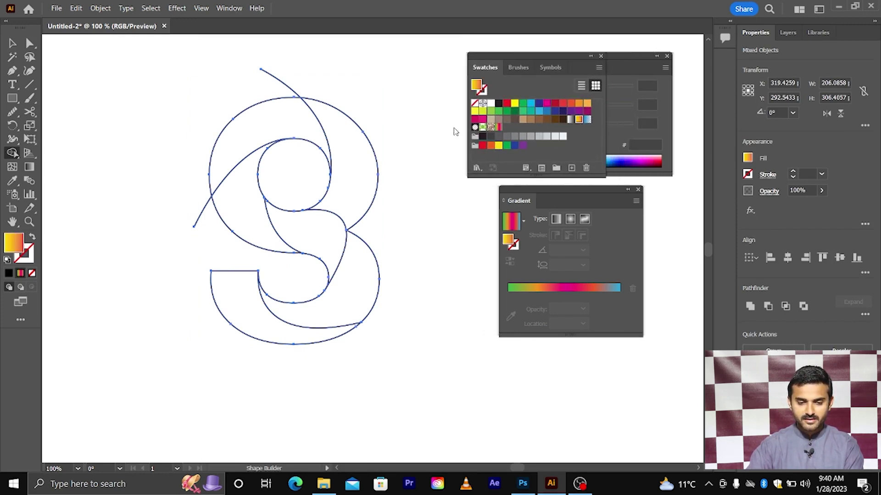
Fill the g's top arc, left crescent and tail section with the gradient, and try filling the middle and right sections.
click(284, 122)
scroll(245, 164, down, 2)
click(236, 182)
scroll(236, 182, down, 3)
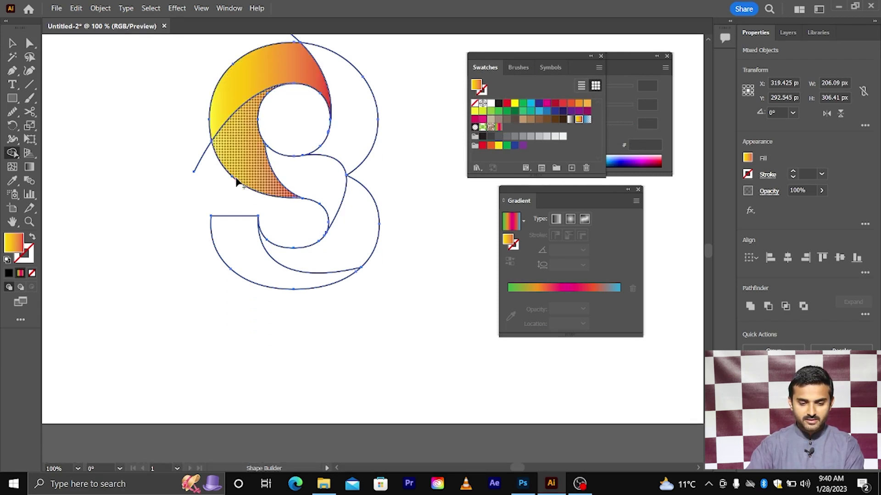
click(335, 179)
click(354, 121)
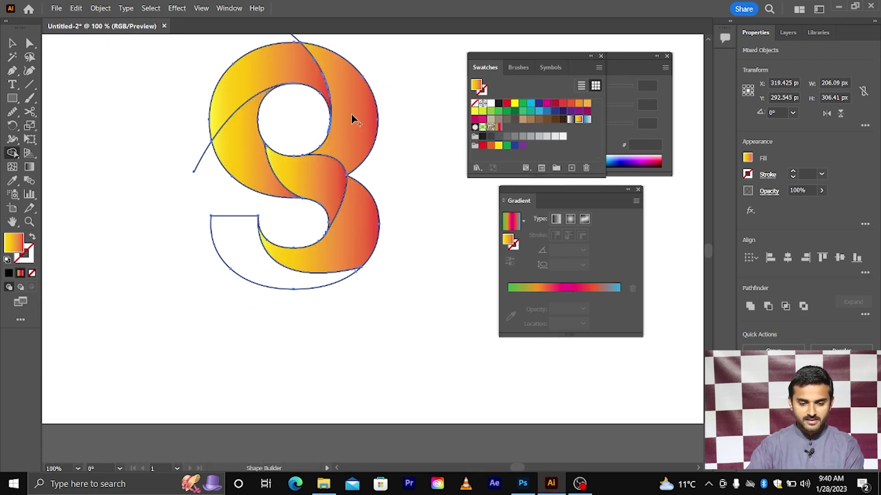
scroll(356, 179, up, 8)
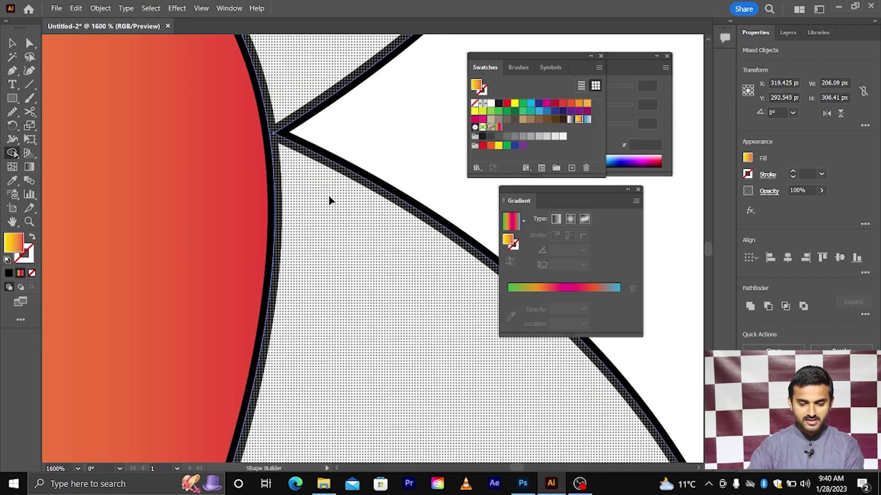
scroll(334, 203, down, 3)
scroll(337, 202, down, 3)
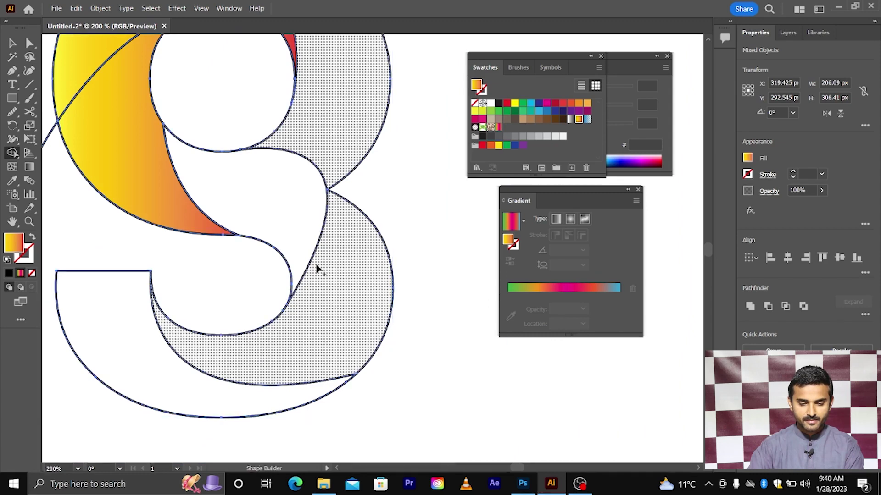
click(126, 338)
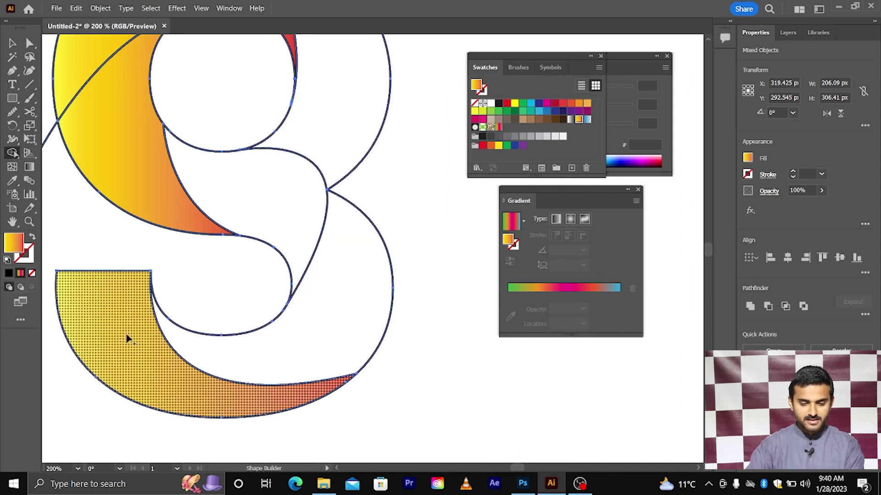
Select the fourth curve and examine at high magnification how it meets the inner circle and the g's right notch.
click(30, 43)
click(291, 167)
scroll(319, 191, up, 3)
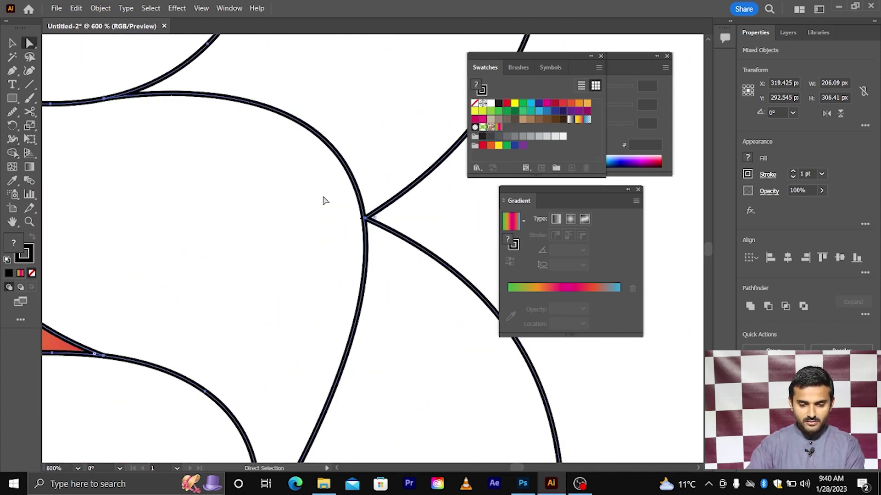
click(363, 210)
scroll(361, 210, right, 1)
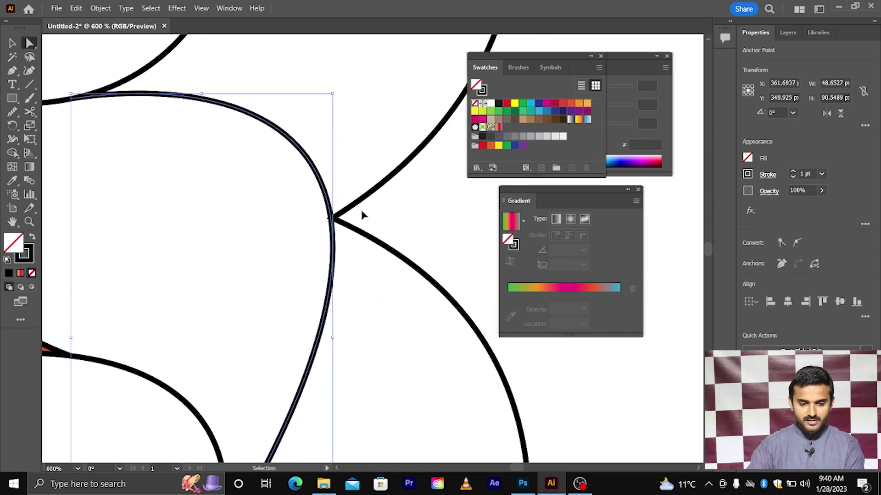
scroll(361, 210, down, 1)
scroll(142, 136, up, 2)
scroll(183, 153, up, 2)
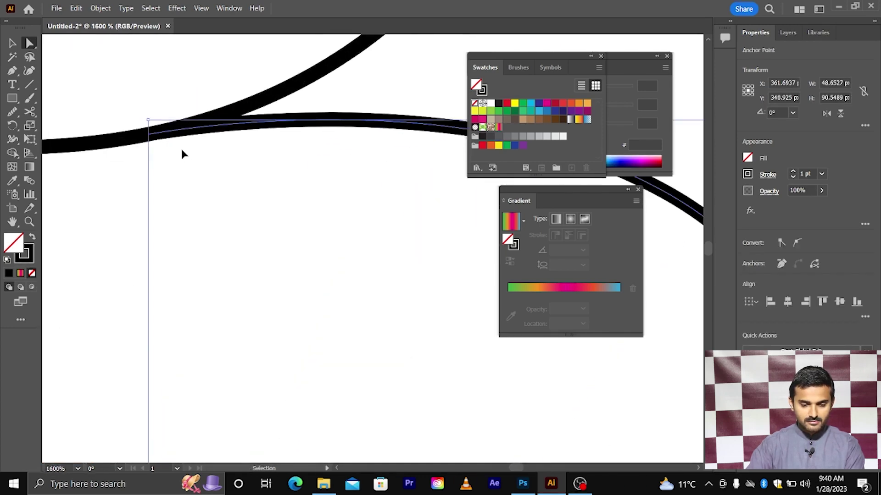
scroll(182, 154, down, 3)
scroll(184, 154, down, 1)
scroll(294, 179, up, 1)
scroll(406, 217, up, 2)
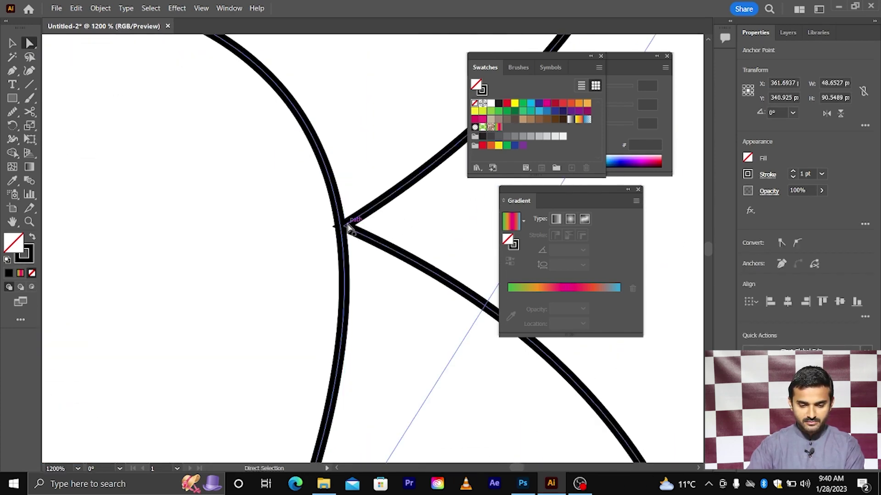
Move the anchor at the g outline's right notch slightly left toward the fourth curve, to about X 385.64 px.
click(347, 228)
scroll(347, 230, up, 3)
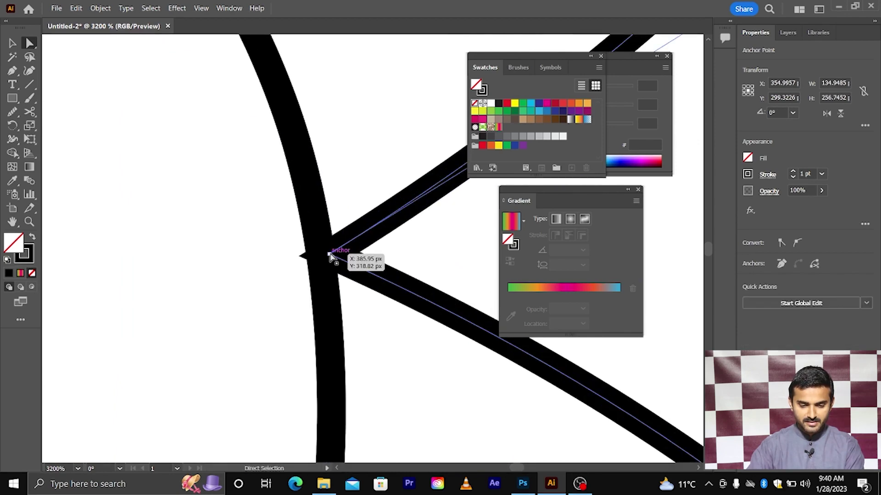
drag(330, 259, 323, 259)
scroll(324, 259, down, 7)
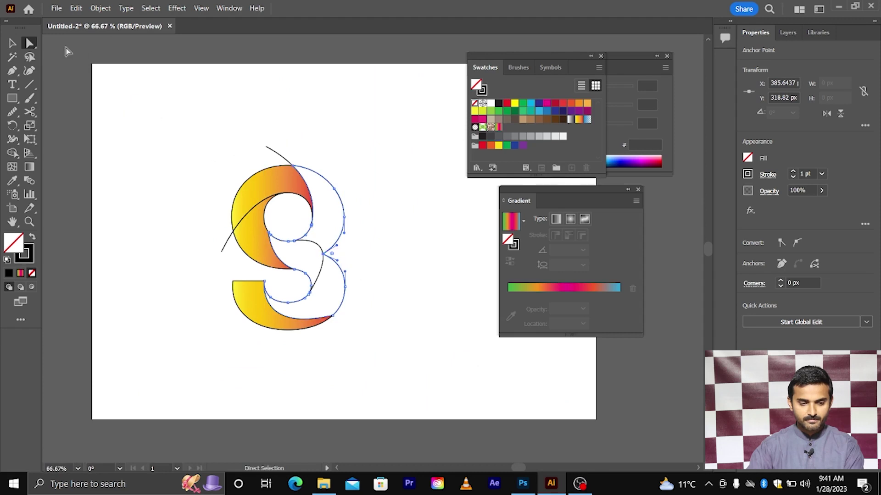
Fill the g's right, lower-right and middle sections with the yellow-to-red gradient swatch, using Shape Builder on all the artwork.
click(13, 43)
drag(167, 112, 424, 385)
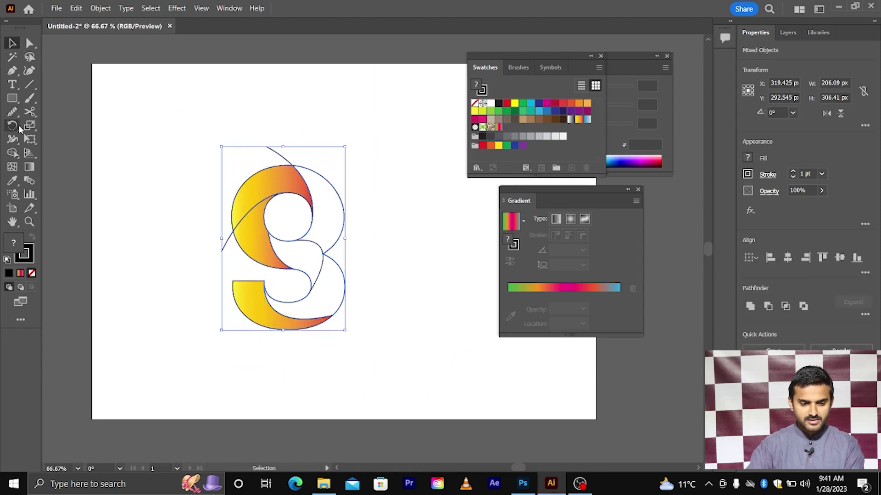
click(13, 153)
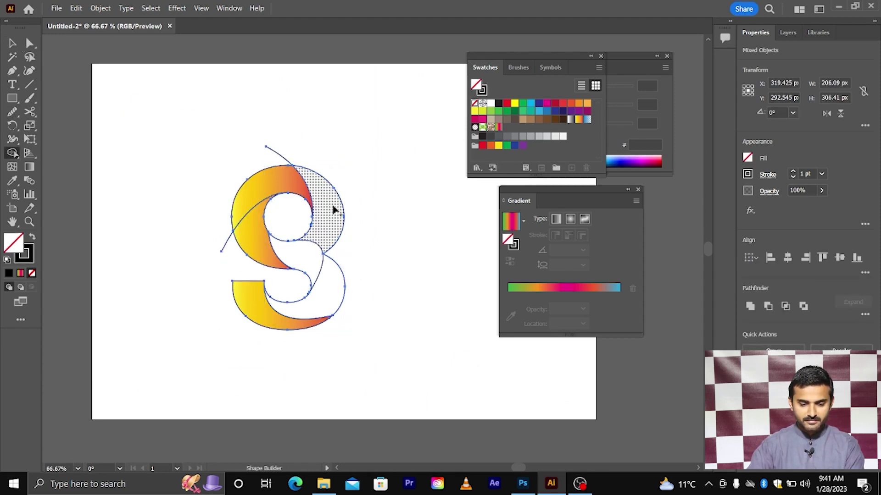
scroll(334, 209, down, 2)
click(579, 120)
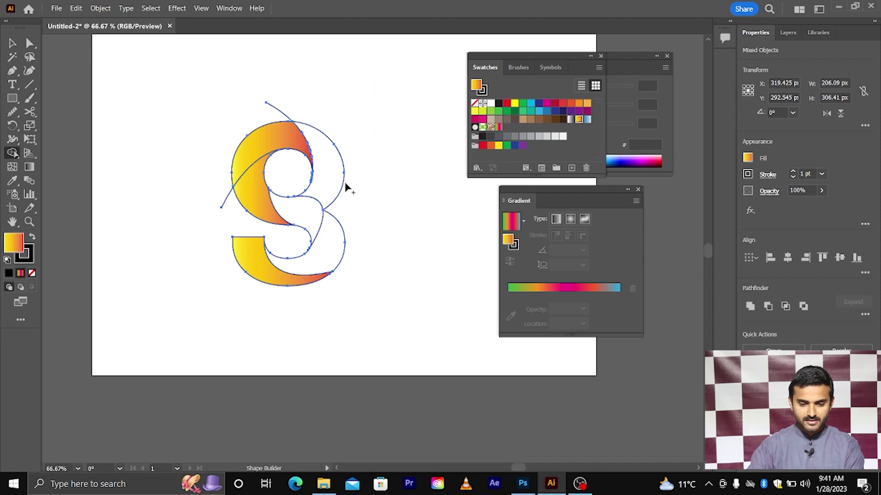
click(330, 173)
scroll(331, 184, down, 1)
click(327, 219)
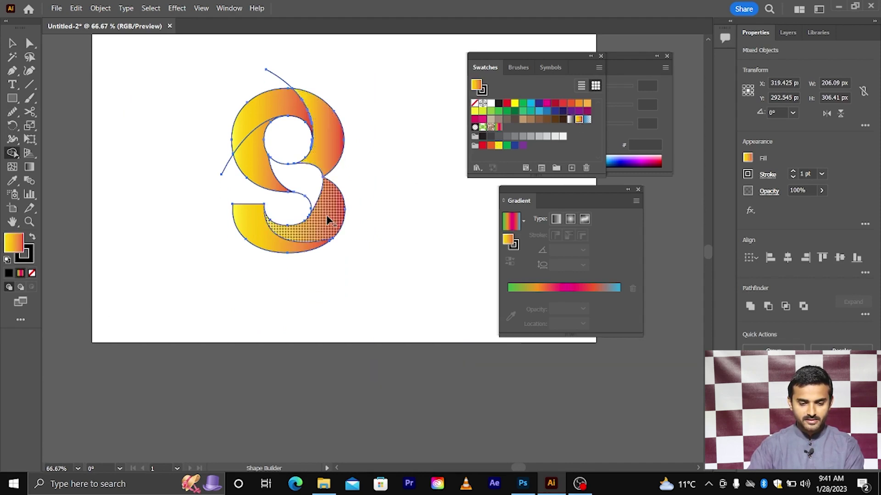
click(298, 186)
scroll(371, 213, left, 1)
scroll(385, 213, up, 1)
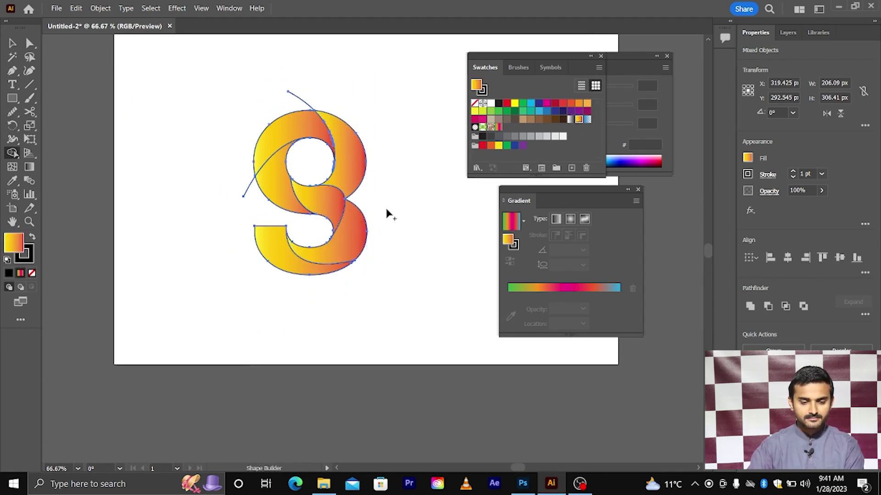
Remove the stray curve ends outside the g's left side and top with Shape Builder.
drag(243, 182, 256, 201)
drag(303, 95, 282, 102)
scroll(277, 134, up, 2)
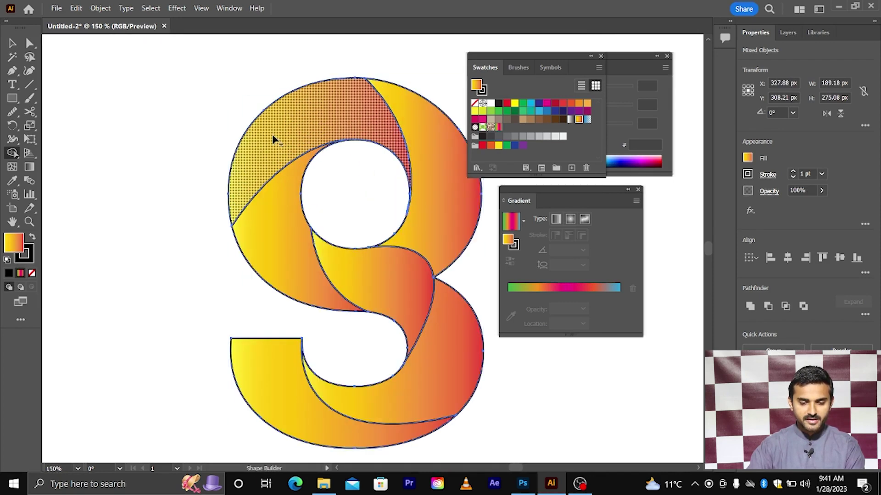
Remove the stroke from all of the g's gradient sections and deselect the artwork.
click(13, 45)
scroll(227, 163, down, 2)
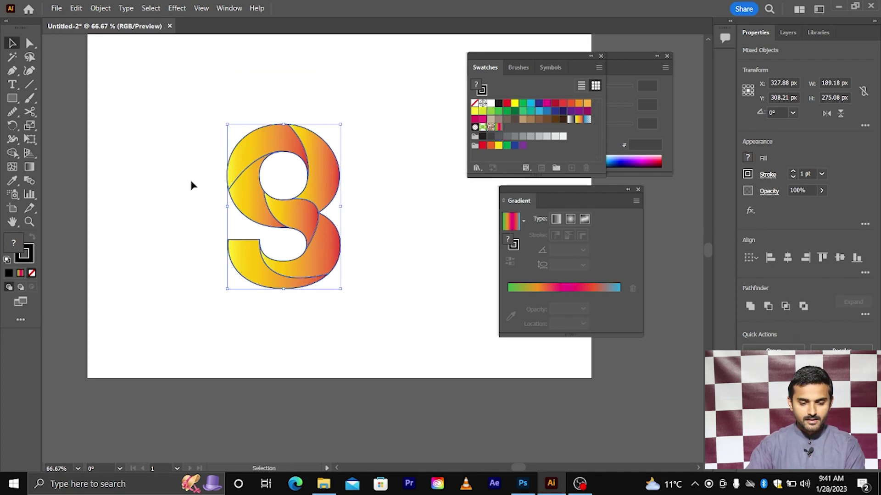
scroll(220, 197, left, 1)
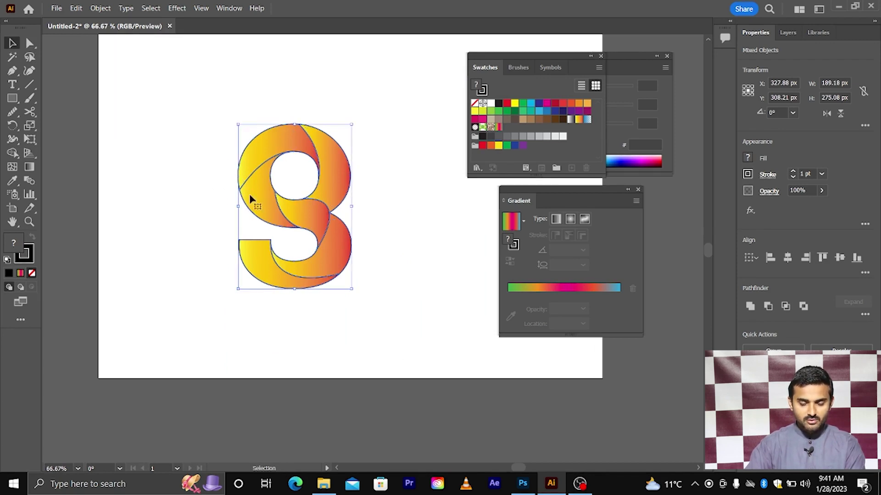
scroll(281, 175, up, 3)
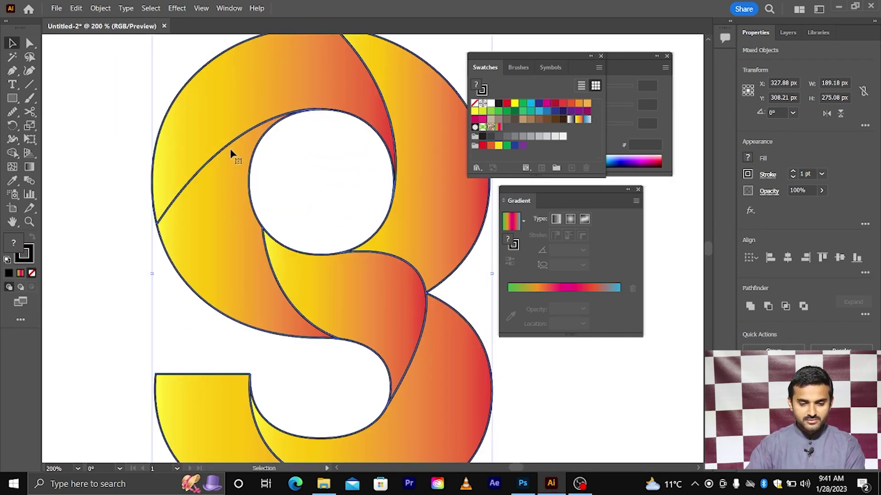
scroll(223, 148, down, 3)
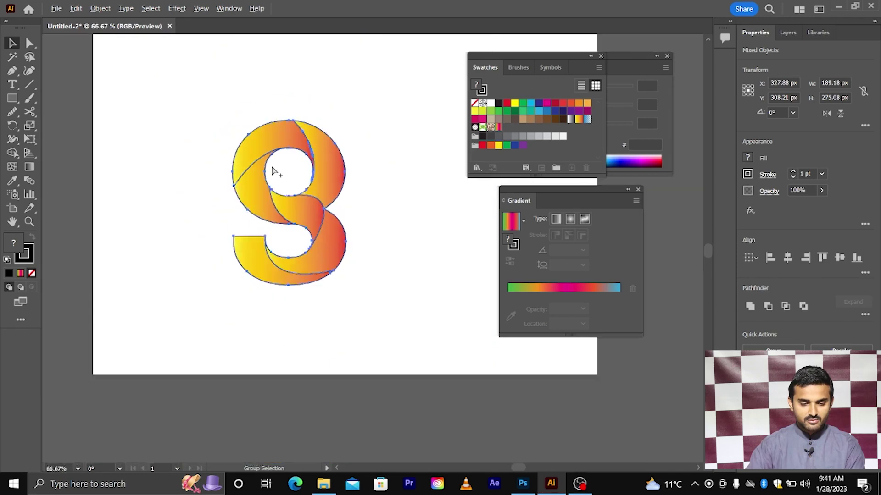
click(33, 252)
click(31, 273)
click(168, 242)
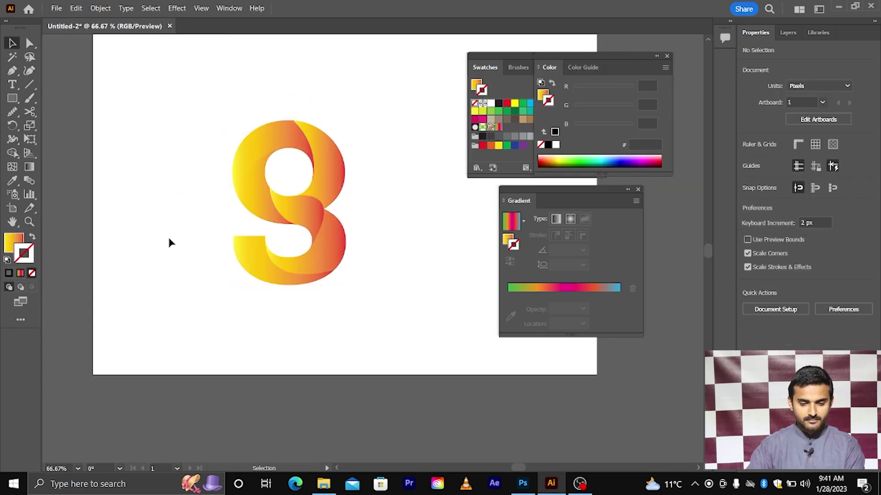
Examine the g's strokeless gradient sections and how they meet at several magnifications.
scroll(170, 236, up, 4)
scroll(171, 248, down, 3)
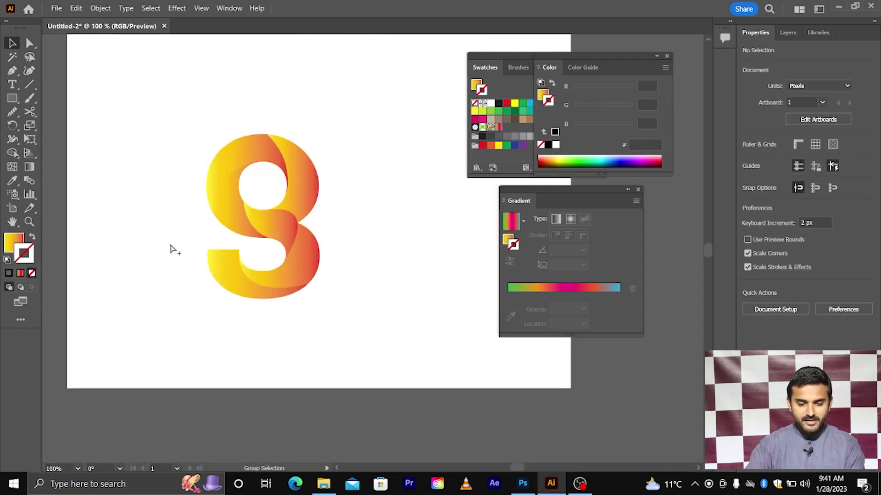
scroll(174, 246, up, 3)
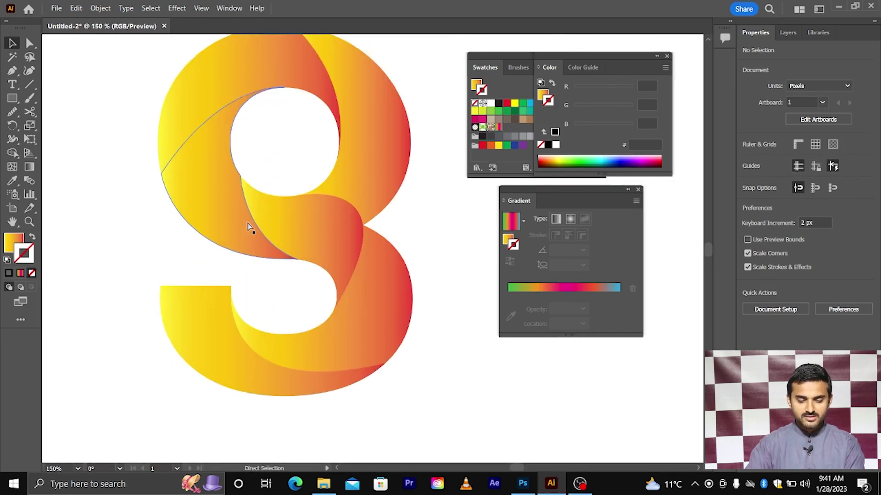
scroll(248, 228, down, 2)
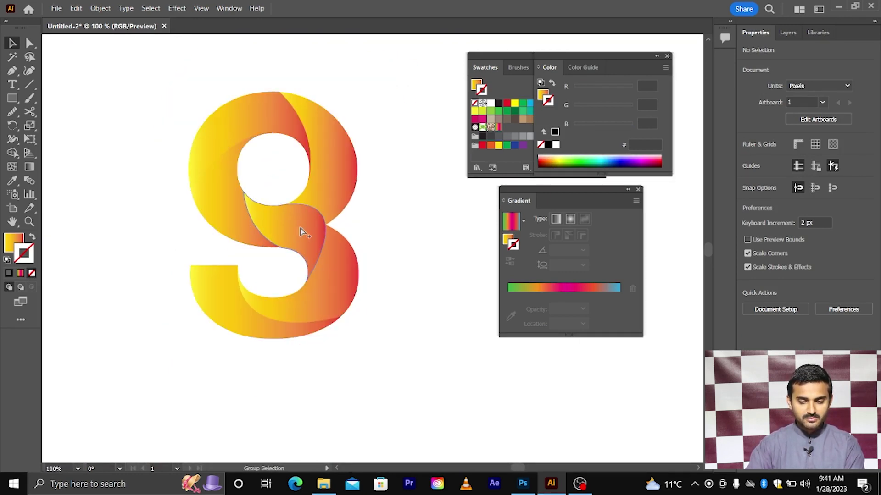
scroll(301, 232, up, 2)
scroll(301, 232, right, 1)
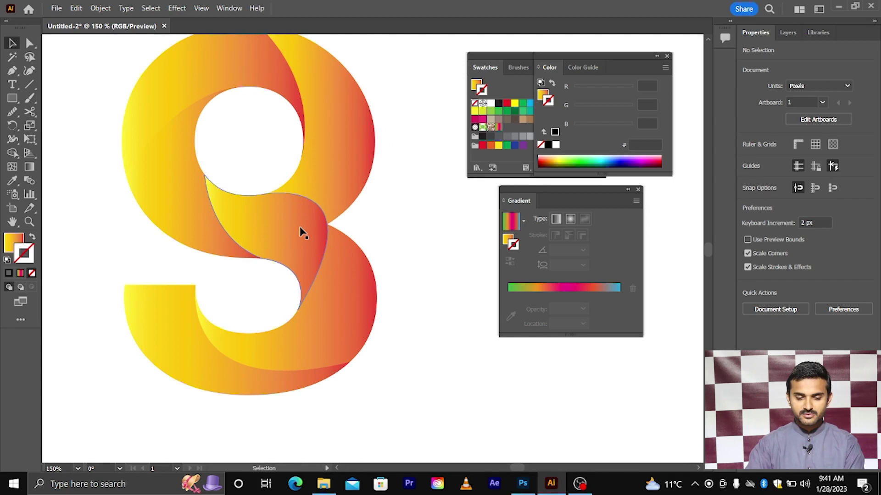
scroll(300, 227, down, 2)
scroll(299, 227, left, 2)
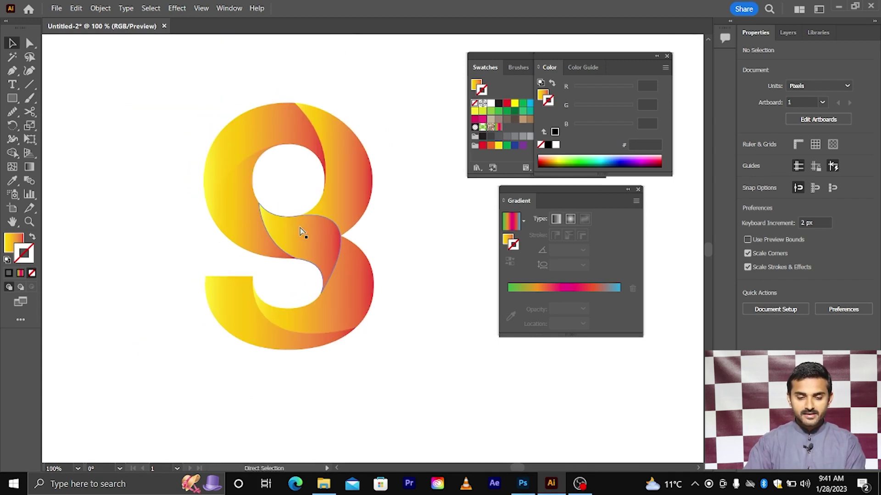
Ungroup the g so that its sections can be selected individually.
click(271, 140)
right_click(271, 139)
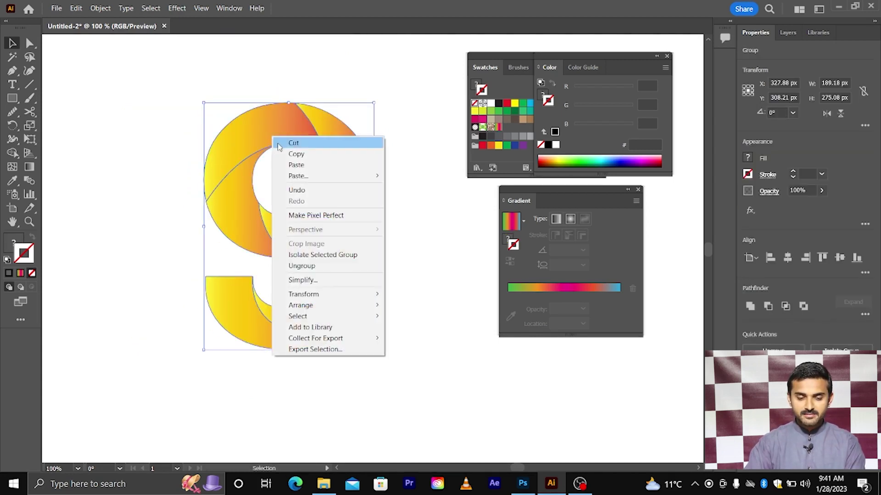
click(313, 266)
click(289, 188)
Redirect the top arc's gradient diagonally at about 47.25°, from yellow outside the lower left to red near its right tip.
click(269, 126)
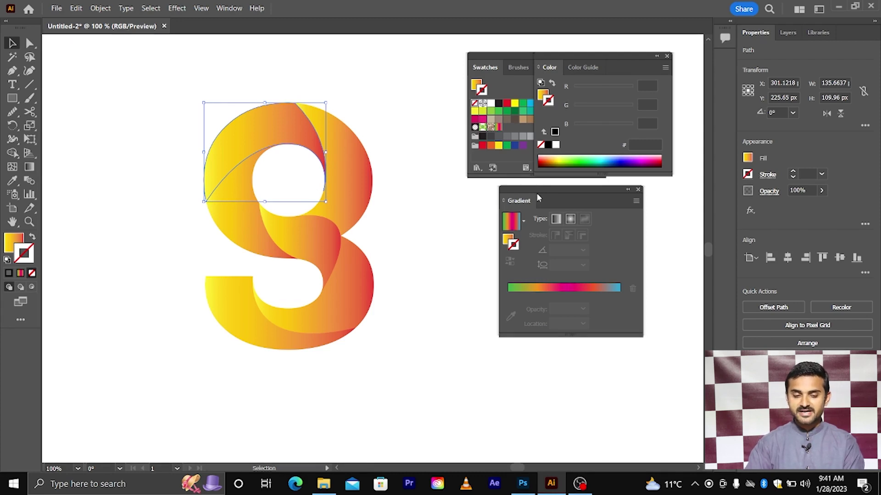
click(9, 242)
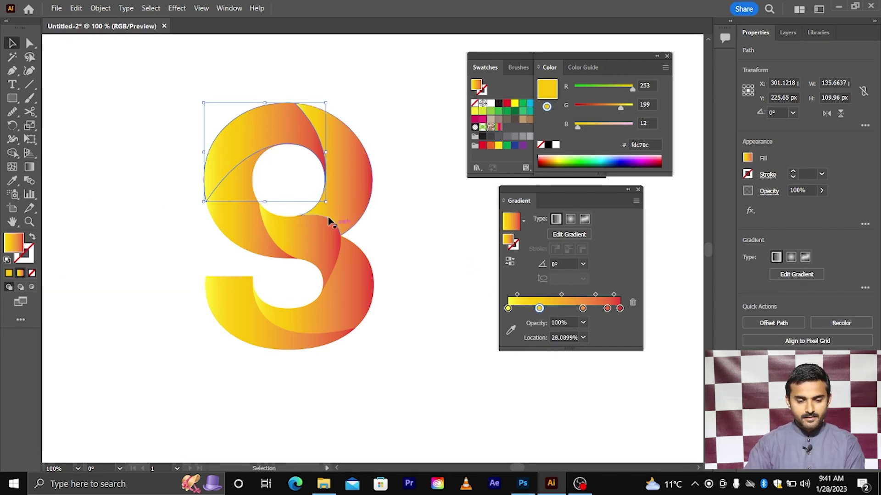
click(33, 169)
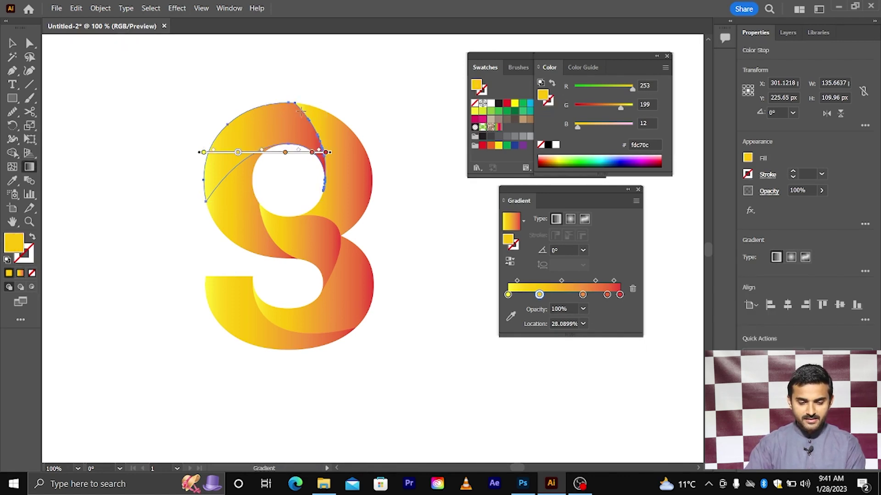
mouse_move(195, 224)
mouse_down()
mouse_move(295, 138)
mouse_move(318, 132)
mouse_move(310, 125)
mouse_move(282, 133)
mouse_move(274, 119)
mouse_move(291, 98)
mouse_move(280, 95)
mouse_move(299, 113)
mouse_up()
scroll(299, 113, up, 3)
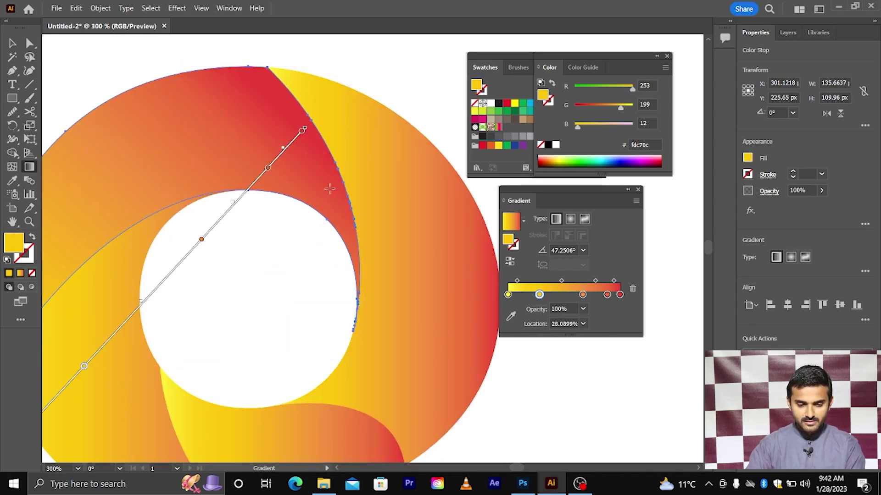
Shift the top arc's orange gradient stop to about 61.24% and its red-orange stop to about 77.53%.
drag(266, 170, 253, 185)
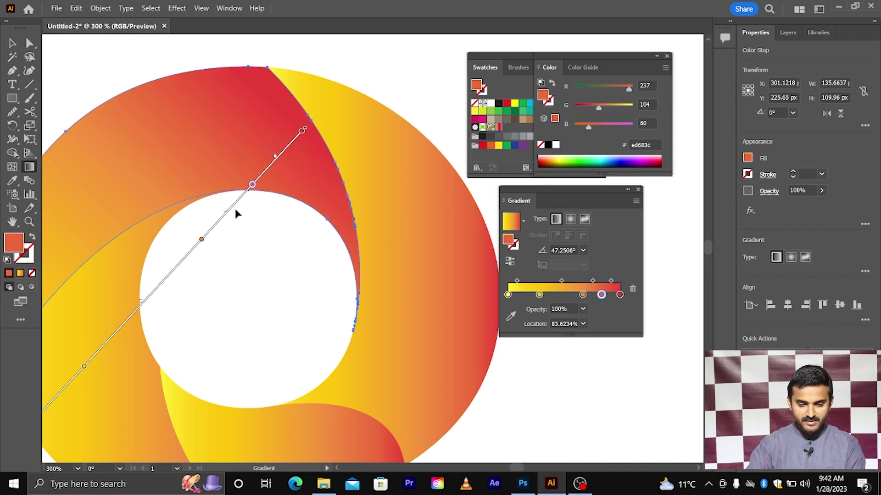
drag(200, 244, 184, 258)
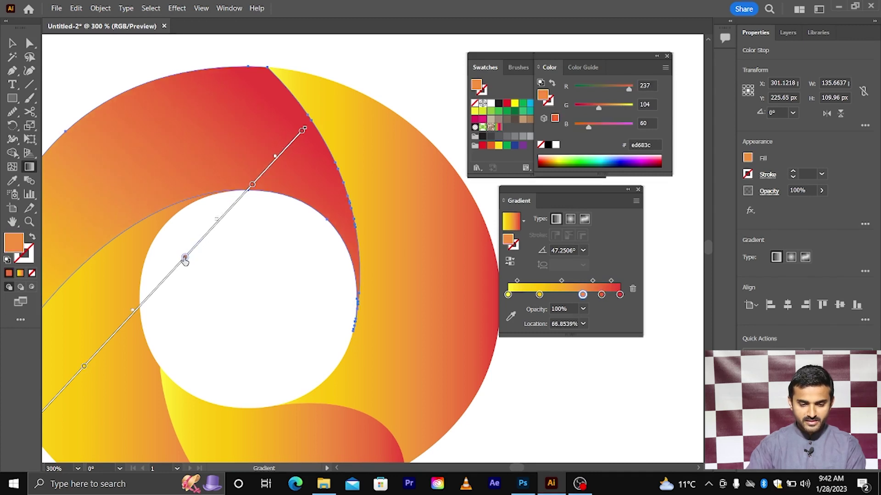
scroll(299, 210, down, 2)
scroll(298, 209, down, 1)
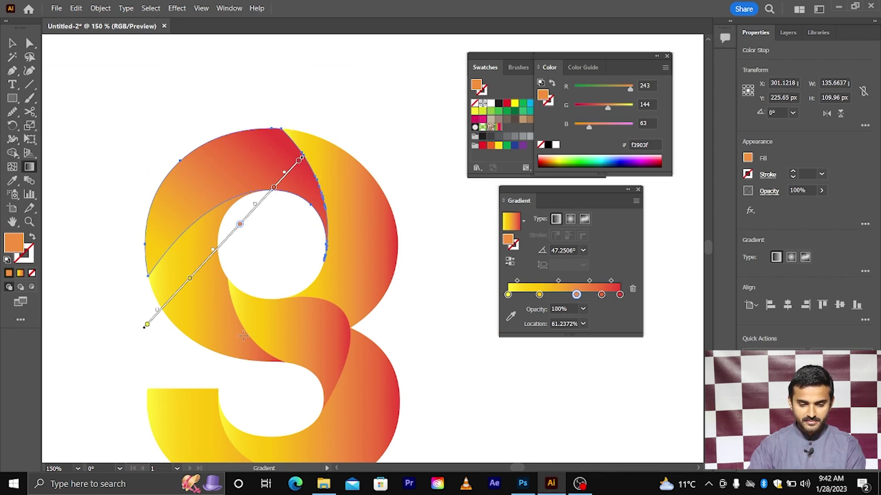
scroll(277, 194, up, 2)
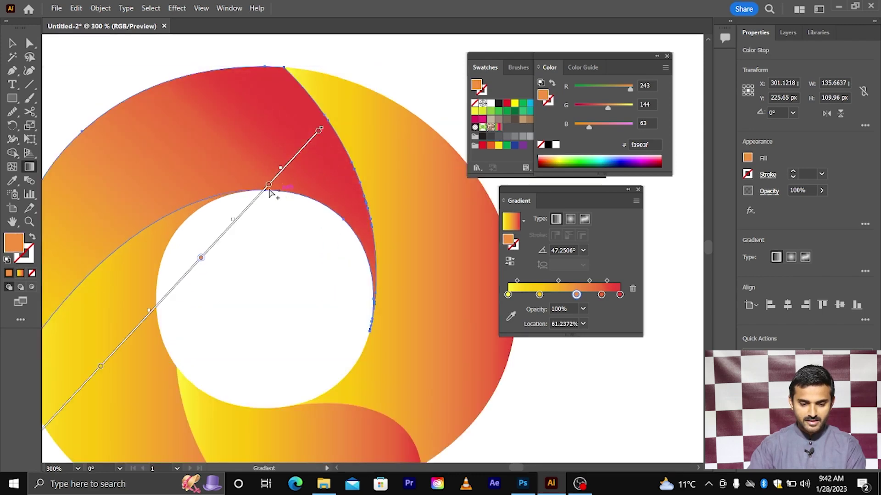
drag(269, 192, 251, 198)
scroll(266, 199, down, 3)
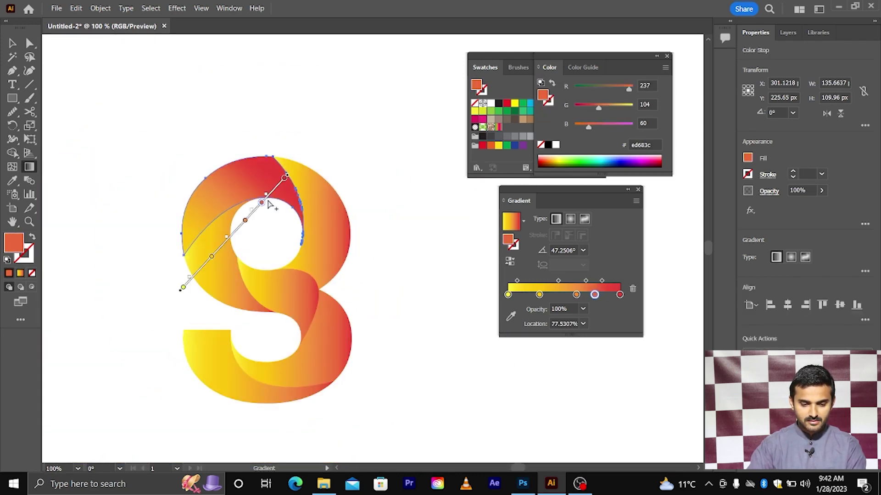
click(14, 44)
click(155, 108)
Copy the top arc's gradient onto the g's left crescent section with the Eyedropper.
scroll(216, 202, down, 2)
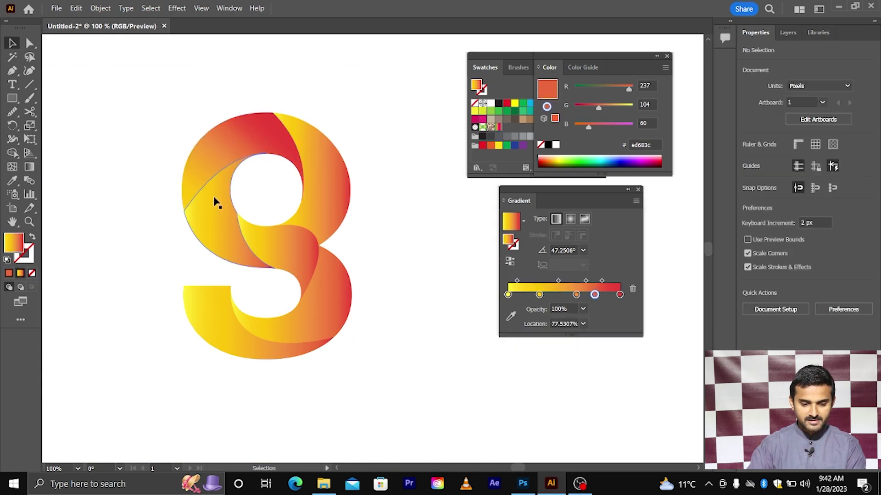
click(216, 206)
click(29, 168)
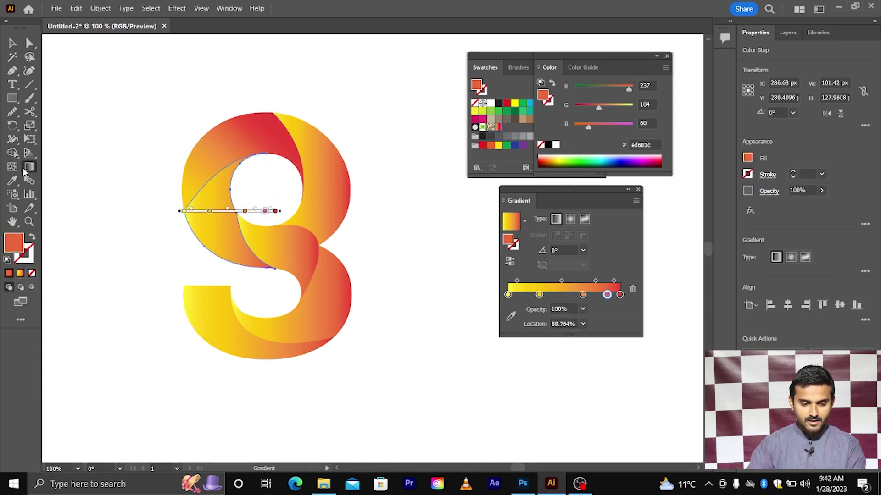
click(12, 181)
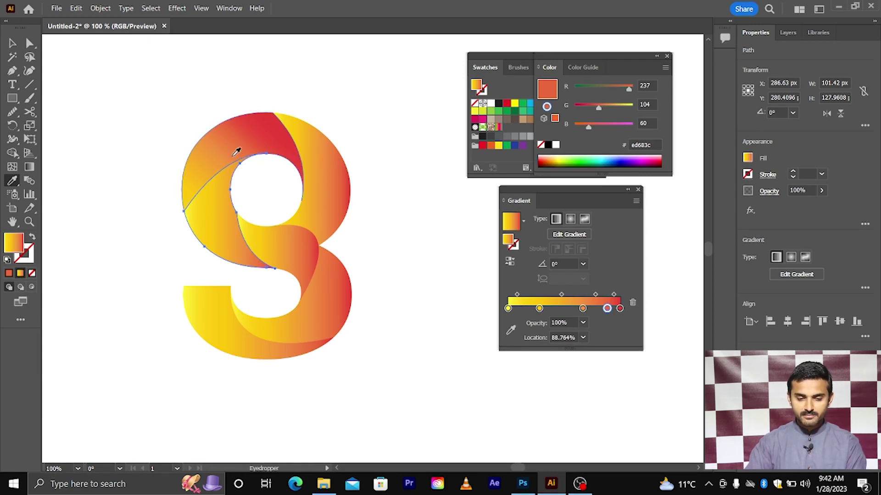
click(241, 133)
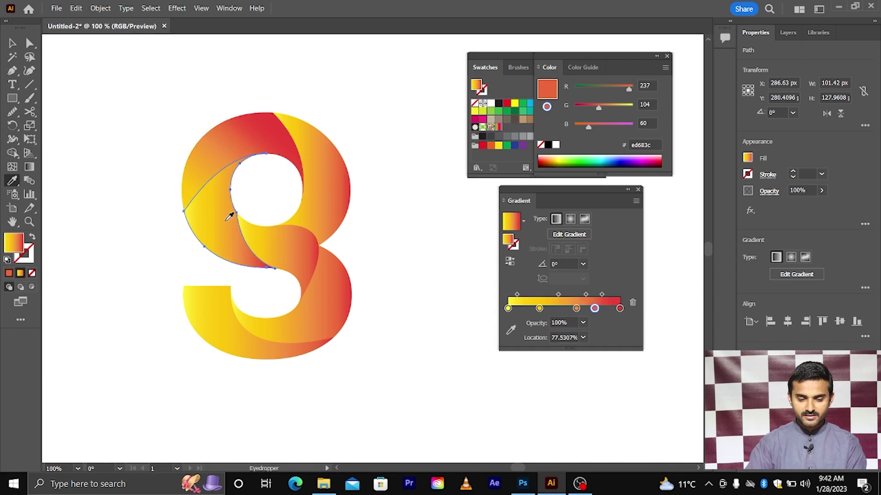
click(13, 44)
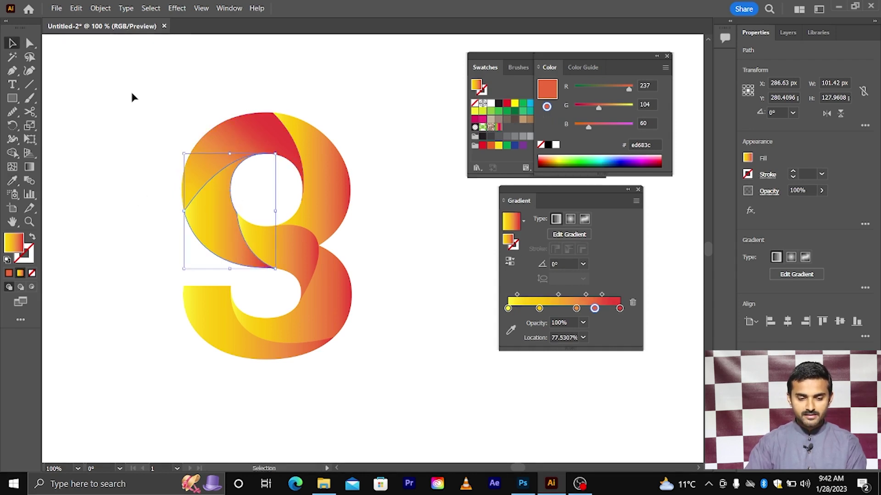
click(133, 94)
Draw a square about 85.79 px wide in the artboard's upper-left corner and fill it with black (#231f20).
scroll(203, 192, up, 3)
scroll(204, 191, left, 2)
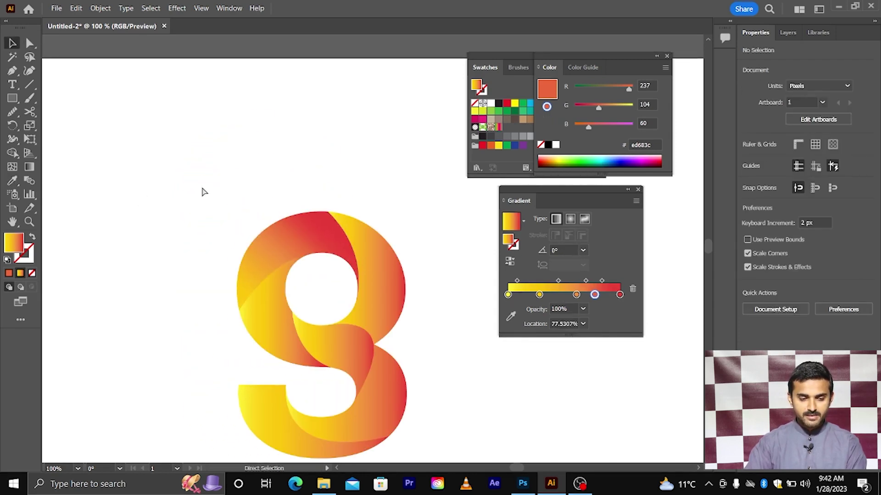
click(12, 97)
drag(72, 77, 150, 153)
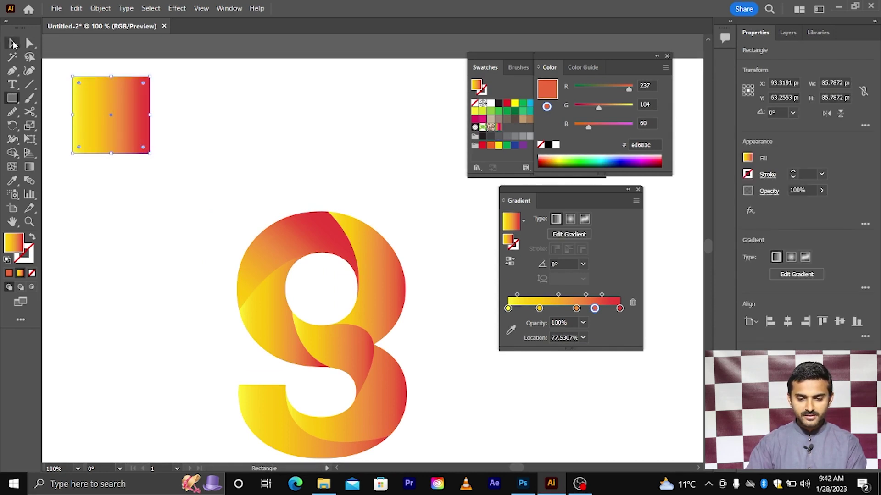
click(12, 43)
click(499, 103)
click(348, 134)
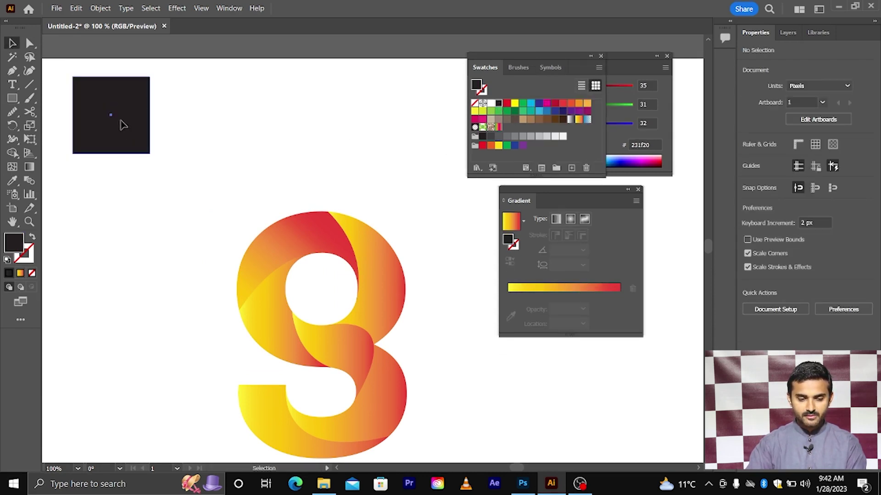
Duplicate the black square about 150 px to its right and fill the copy with red (#ed1c24).
drag(122, 124, 257, 124)
click(507, 104)
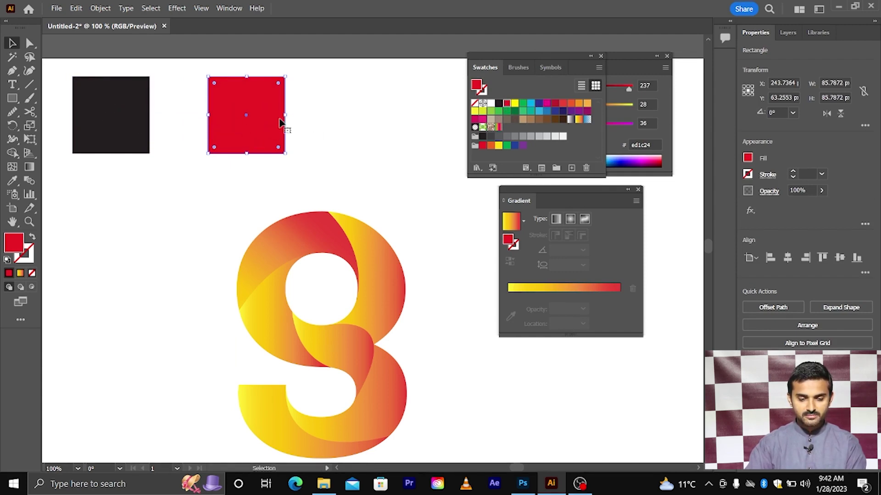
Copy the black square's fill onto the red square with the Eyedropper, and delete both squares from the artboard.
click(12, 182)
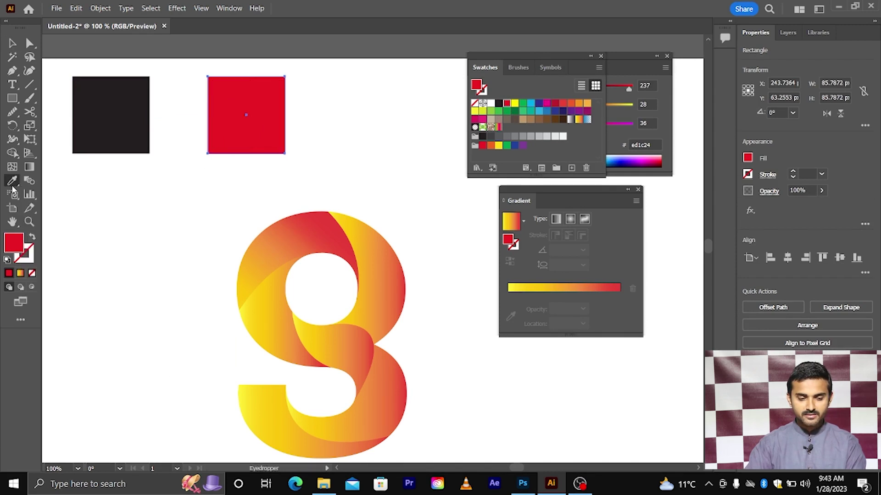
click(126, 120)
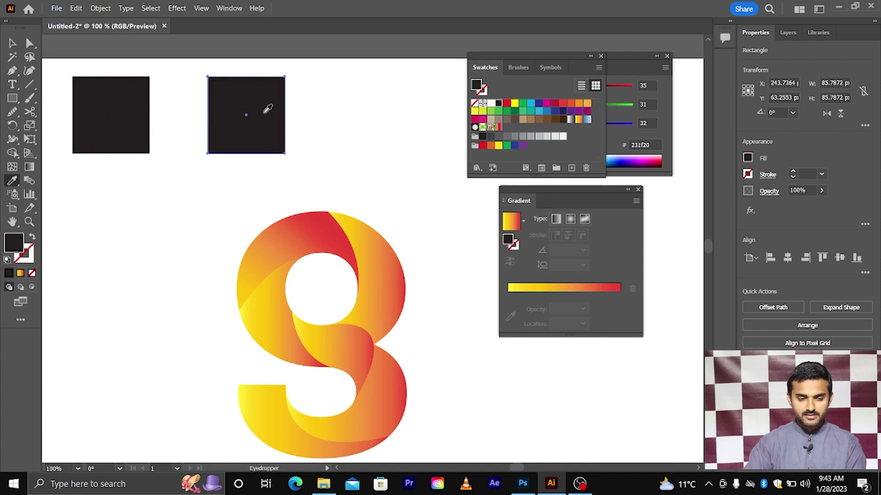
click(12, 43)
drag(48, 66, 280, 137)
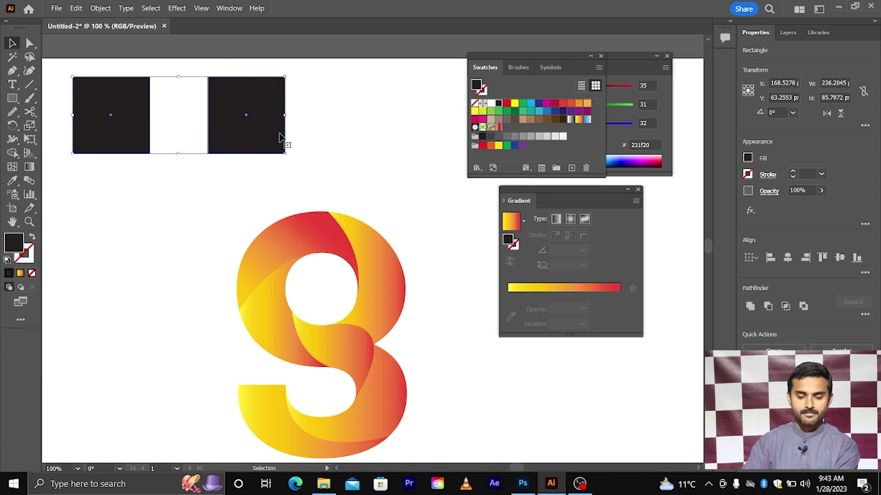
key(Delete)
Redirect the left crescent section's gradient diagonally upward at about 125.07°, with yellow at its lower tip and red at its upper edge.
scroll(299, 256, up, 2)
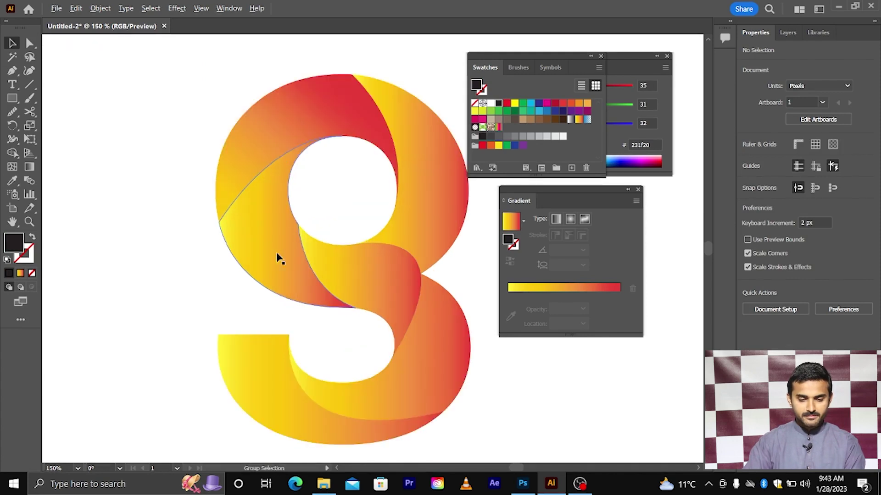
click(276, 256)
scroll(268, 246, right, 3)
click(30, 167)
scroll(219, 169, down, 1)
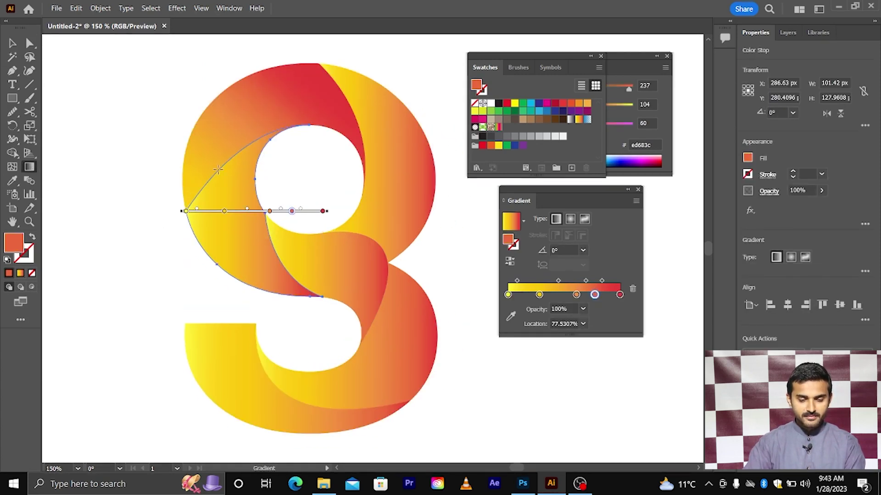
scroll(219, 169, right, 3)
scroll(229, 193, down, 2)
mouse_move(267, 277)
mouse_down()
mouse_move(222, 275)
mouse_move(201, 147)
mouse_move(177, 118)
mouse_move(161, 140)
mouse_move(138, 140)
mouse_move(151, 109)
mouse_move(172, 143)
mouse_up()
Shift the left crescent's red-orange gradient stop to about 70.4%.
scroll(228, 116, up, 2)
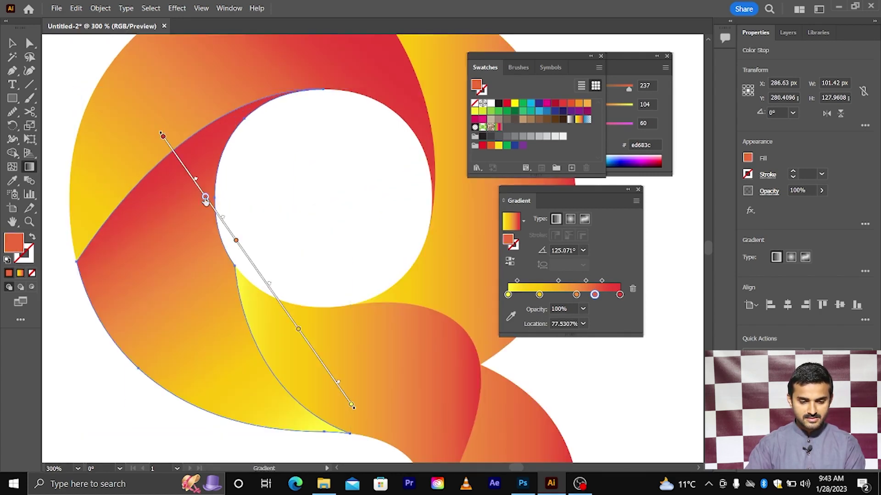
drag(218, 216, 200, 193)
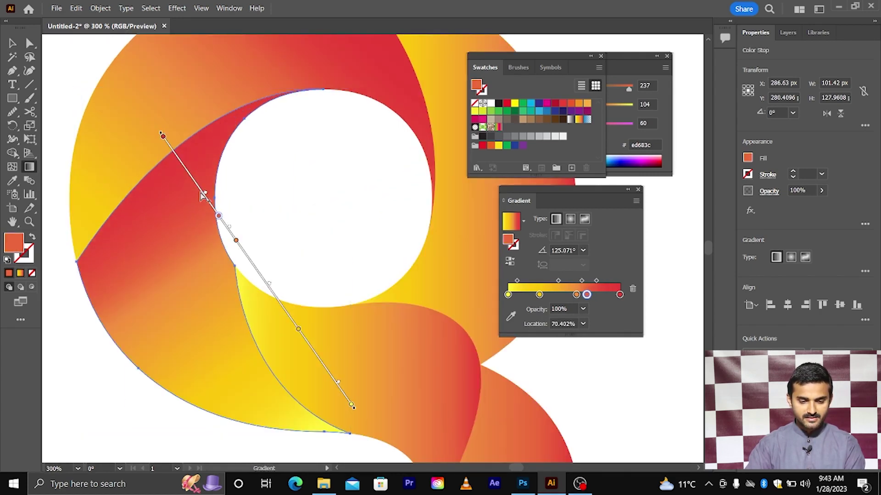
scroll(183, 169, down, 1)
scroll(244, 230, down, 1)
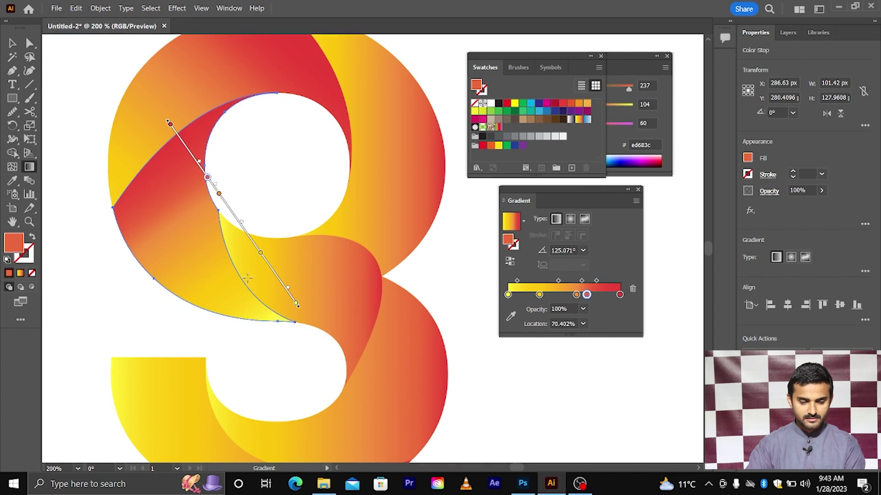
Copy the top arc's gradient onto the g's upper right section with the Eyedropper.
click(13, 44)
scroll(284, 207, down, 2)
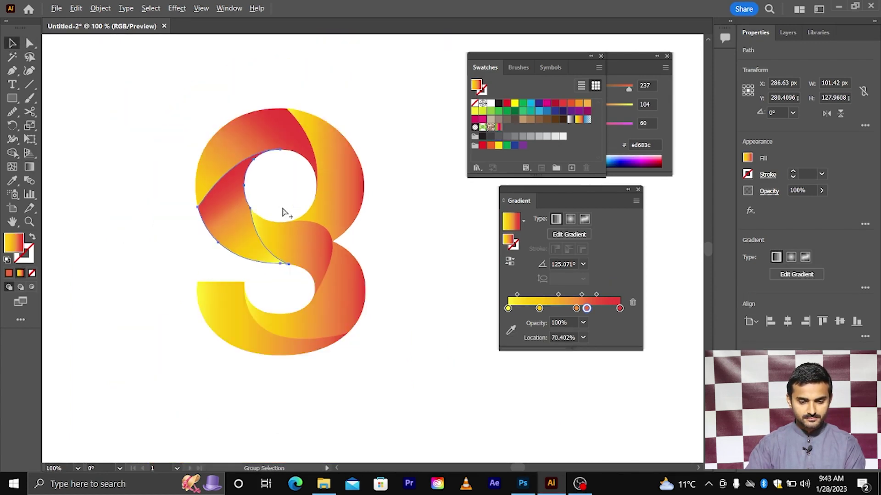
click(350, 212)
scroll(355, 224, down, 1)
scroll(357, 225, right, 1)
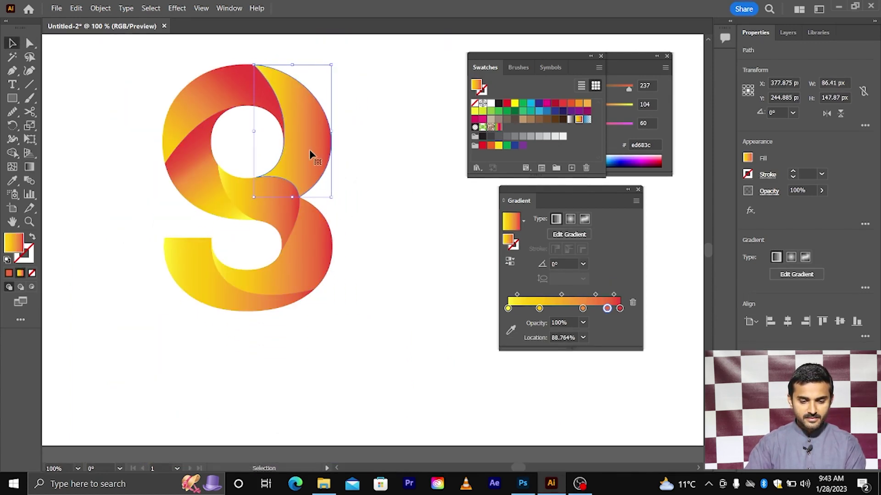
key(i)
click(252, 89)
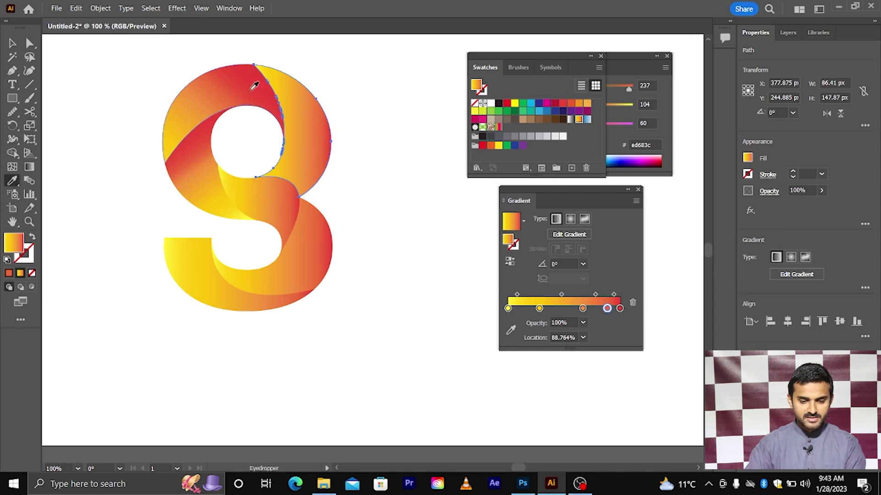
key(v)
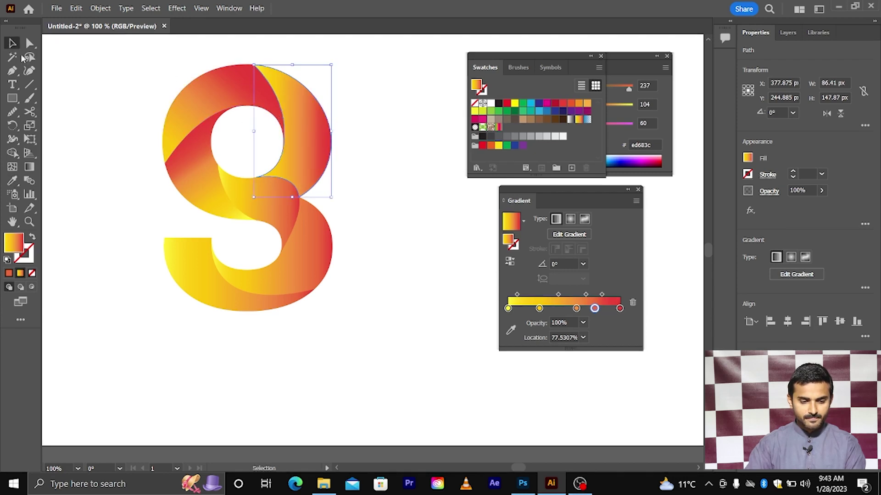
Redirect the upper right section's gradient downward at about -74.58° and shift its red-orange stop to about 74.77%.
click(30, 167)
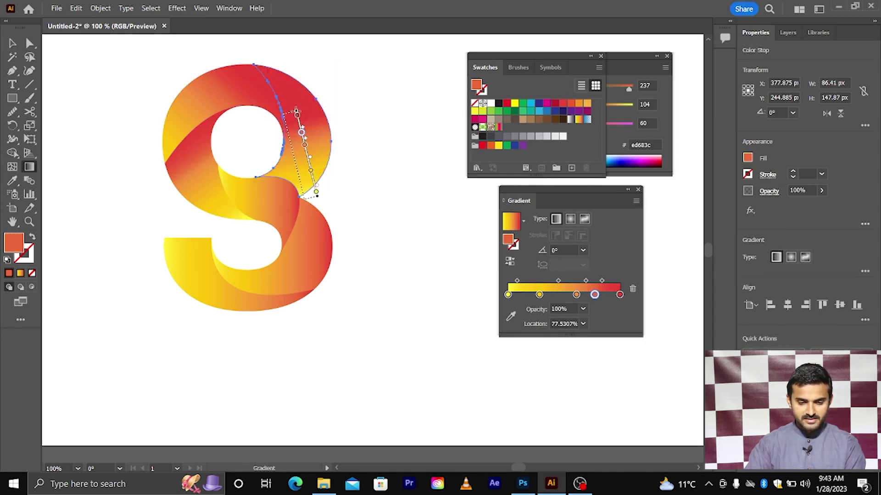
mouse_move(263, 56)
mouse_down()
mouse_move(307, 196)
mouse_move(298, 200)
mouse_move(295, 190)
mouse_move(304, 197)
mouse_up()
scroll(305, 186, up, 3)
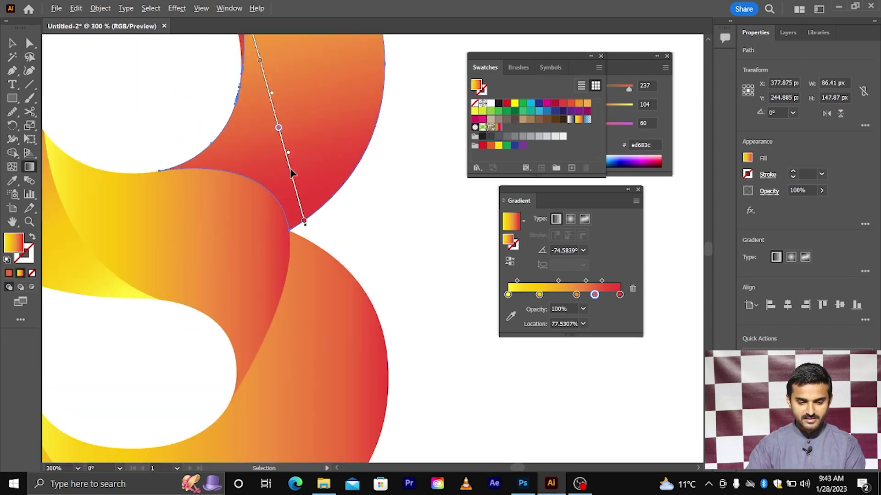
drag(279, 129, 275, 116)
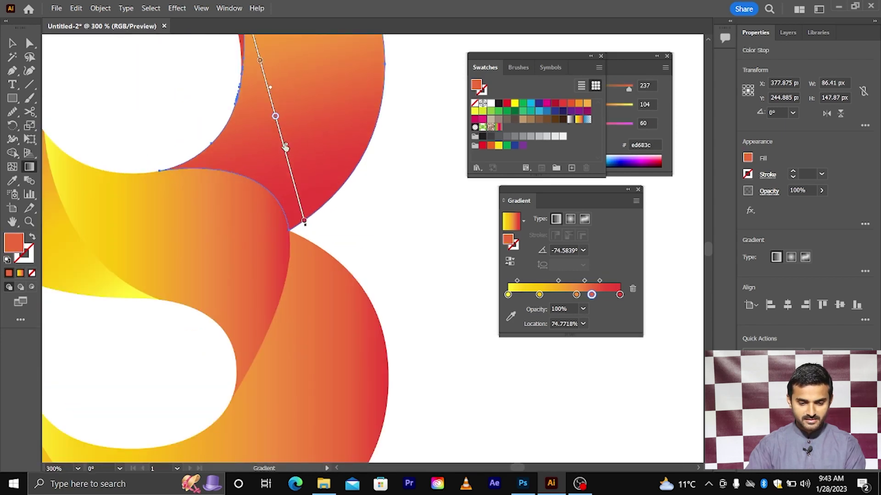
Rotate the upper right section's gradient and set its angle to -81°.
scroll(282, 142, down, 2)
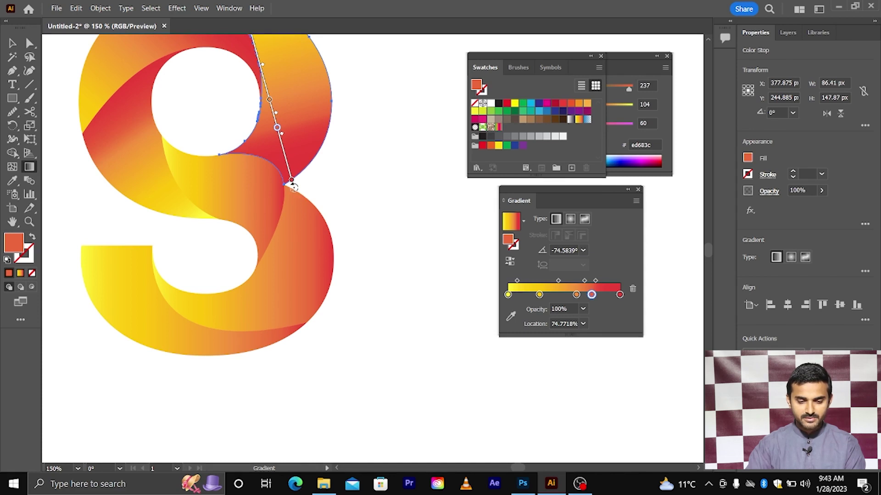
drag(293, 187, 275, 192)
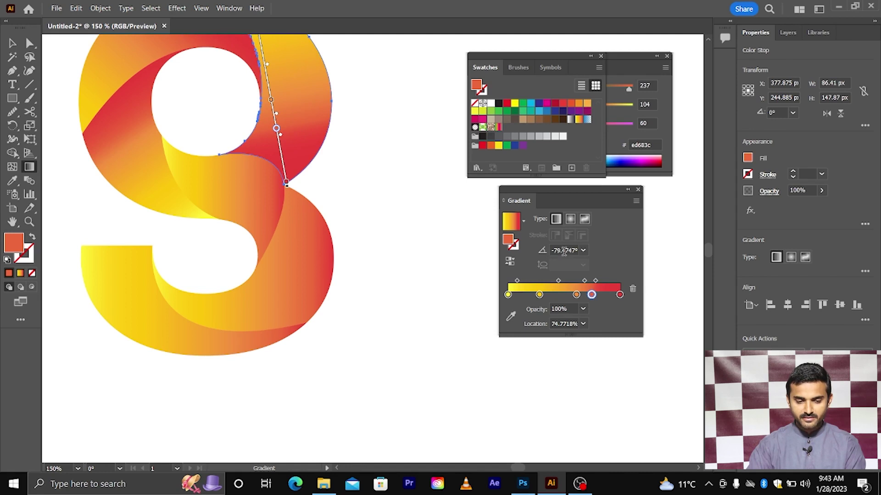
scroll(564, 249, up, 3)
scroll(563, 249, down, 3)
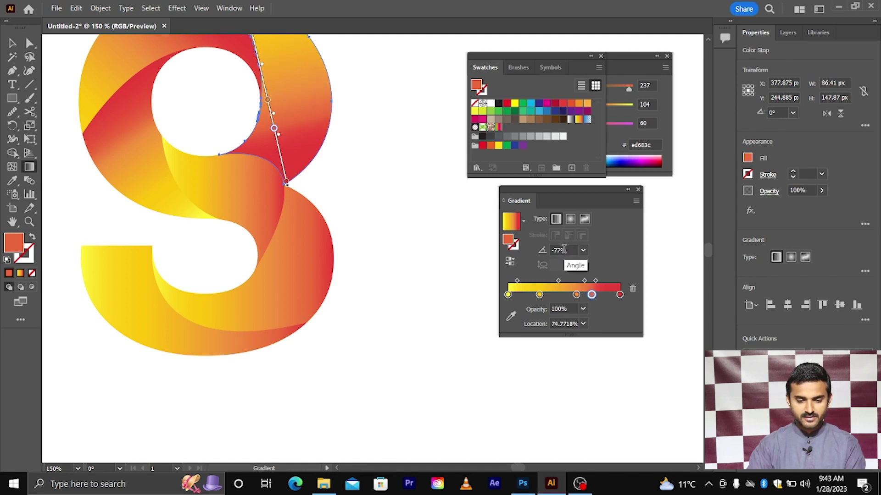
scroll(564, 249, down, 2)
key(v)
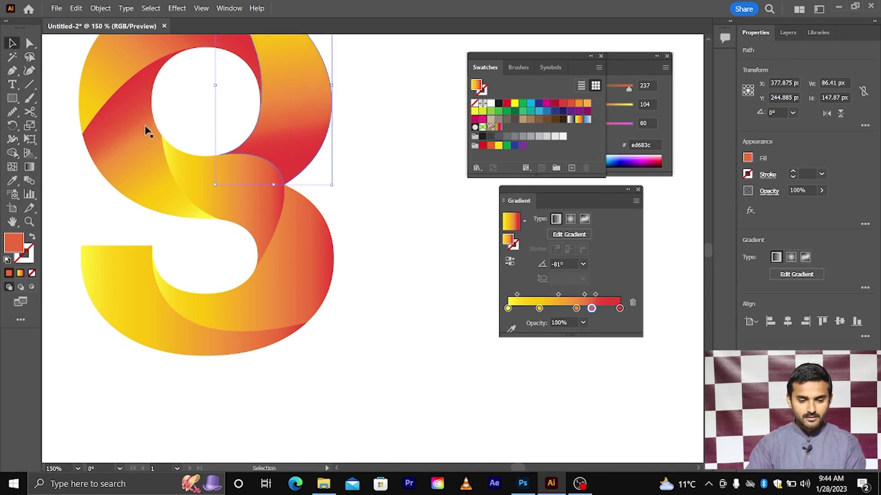
Reverse the gradient of the g's middle S-shaped section so red starts at its left edge, and set its angle to -149°.
click(280, 196)
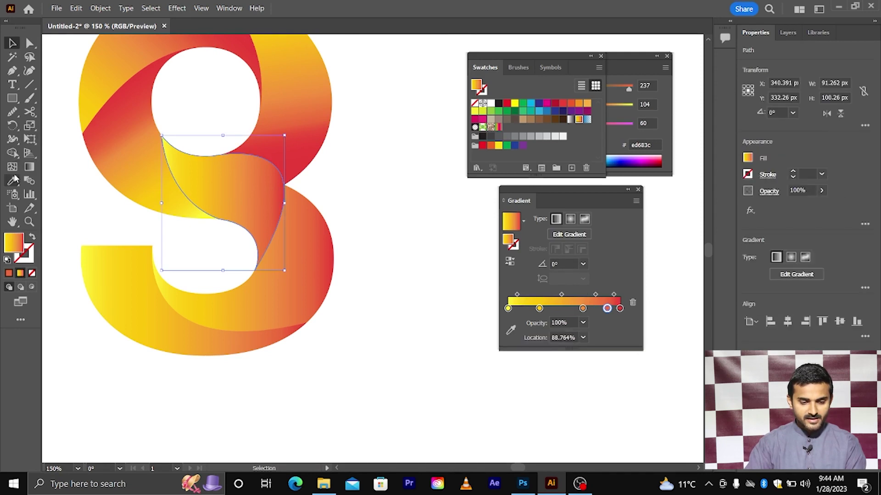
click(29, 167)
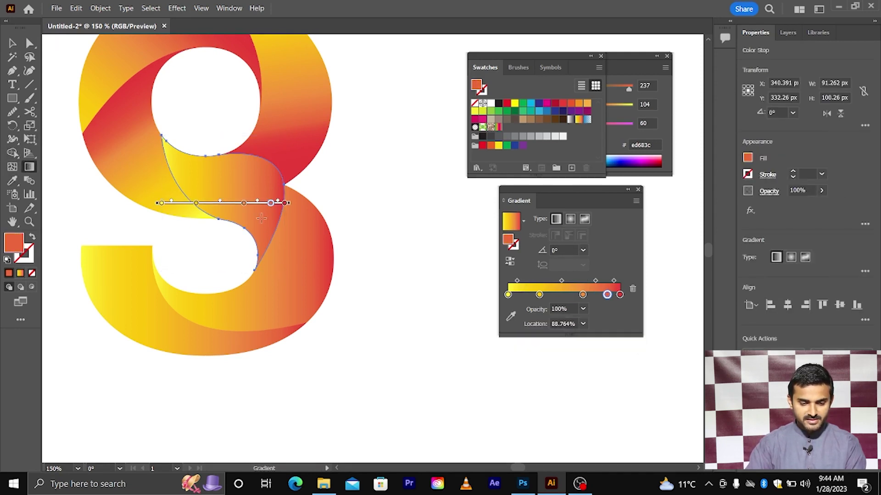
mouse_move(273, 233)
mouse_down()
mouse_move(205, 153)
mouse_move(187, 179)
mouse_move(180, 226)
mouse_move(168, 205)
mouse_move(178, 229)
mouse_move(192, 224)
mouse_move(209, 243)
mouse_move(188, 261)
mouse_move(249, 253)
mouse_move(232, 249)
mouse_move(236, 240)
mouse_move(213, 251)
mouse_up()
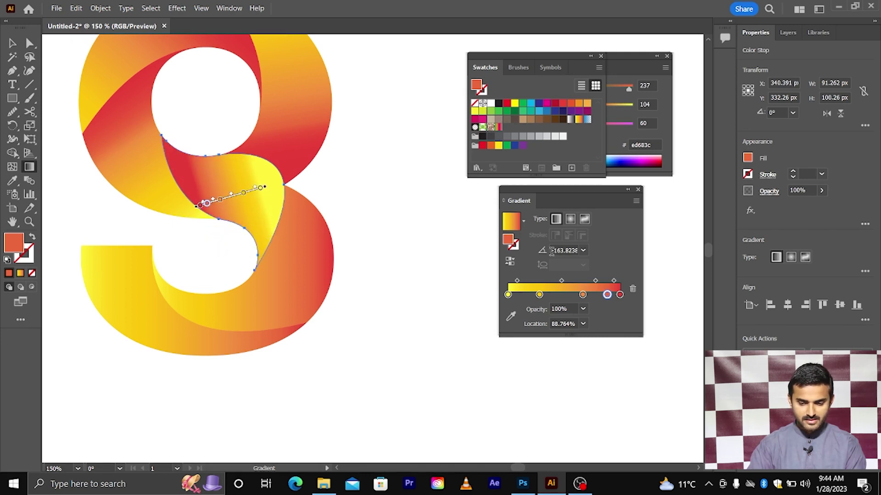
click(552, 250)
scroll(552, 251, up, 12)
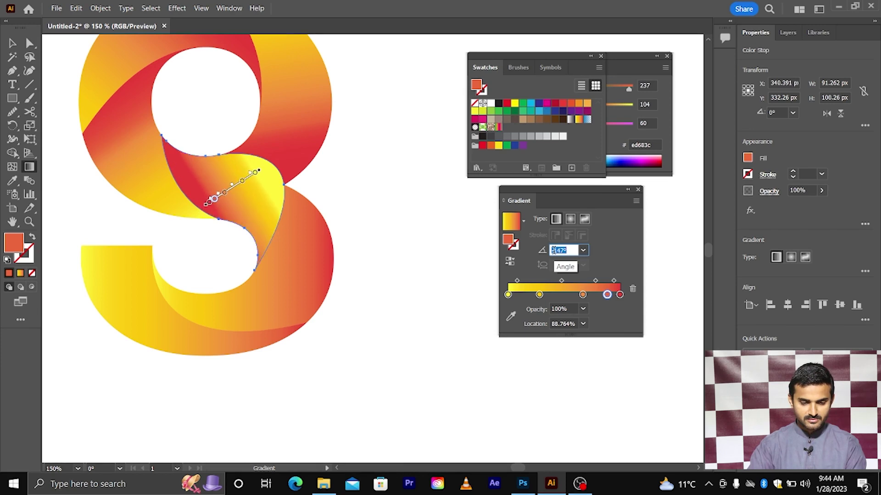
Move the middle section's red-orange gradient stop closer to its centre and its orange stop to about 45.96%, and deselect it.
key(ctrl)
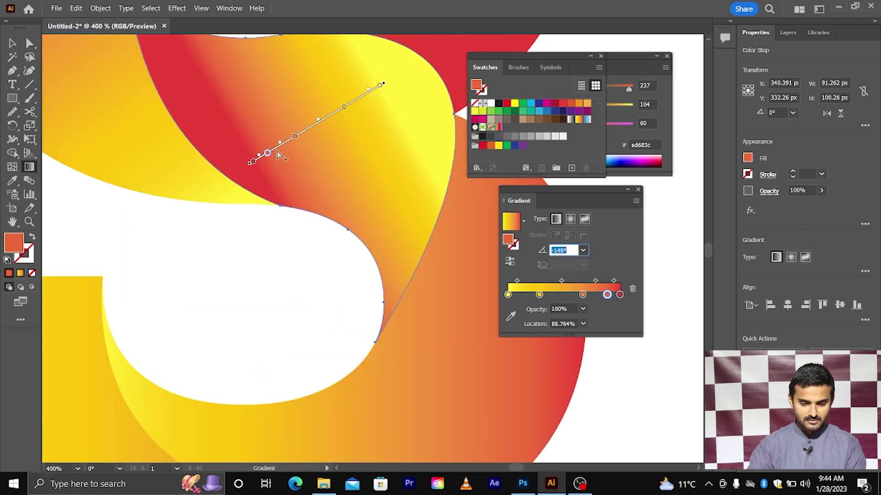
drag(266, 157, 318, 132)
scroll(303, 169, down, 2)
scroll(296, 176, right, 1)
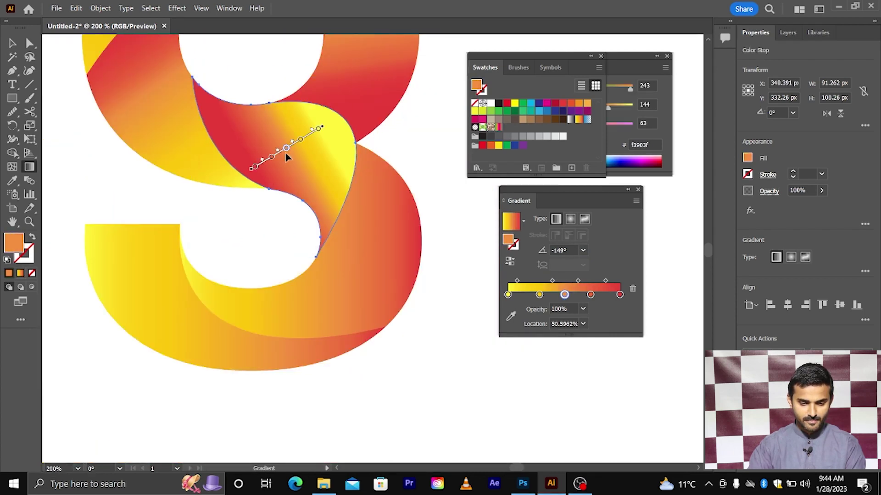
scroll(289, 150, down, 2)
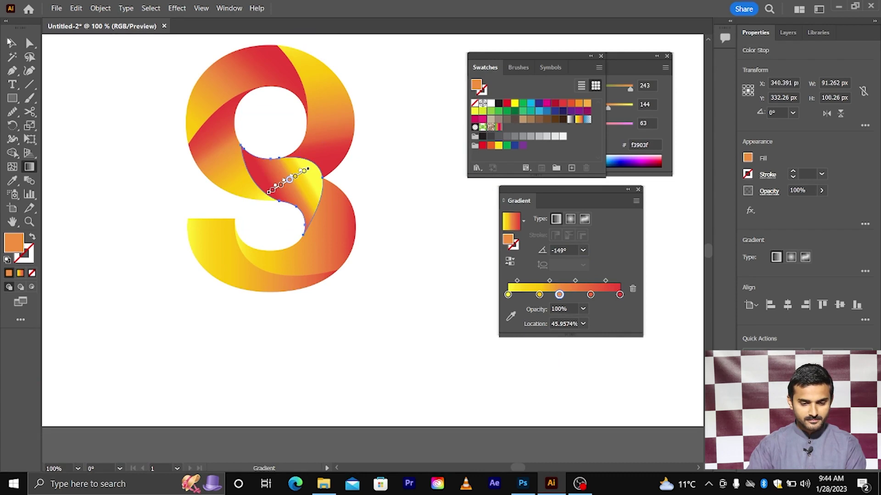
click(10, 43)
click(157, 134)
Redirect the lower right section's gradient upward from yellow to red at about 102.71° and shift its orange stop to about 55.92%.
scroll(335, 206, down, 1)
click(321, 218)
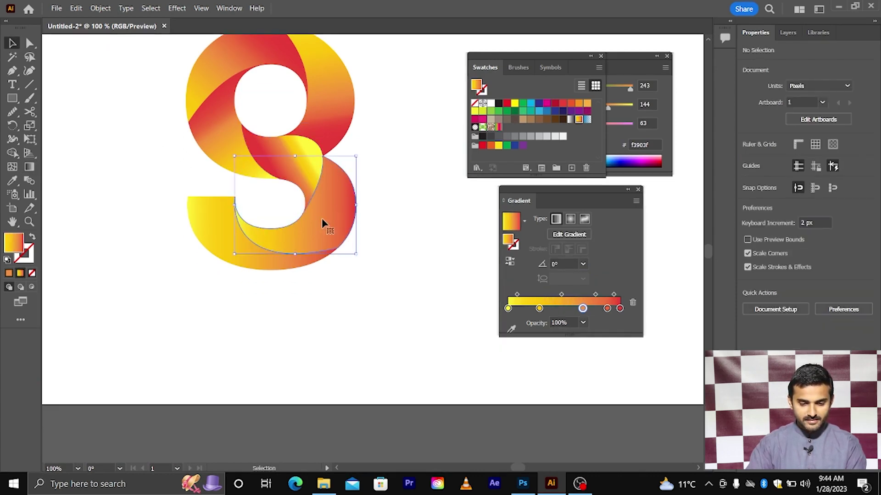
key(g)
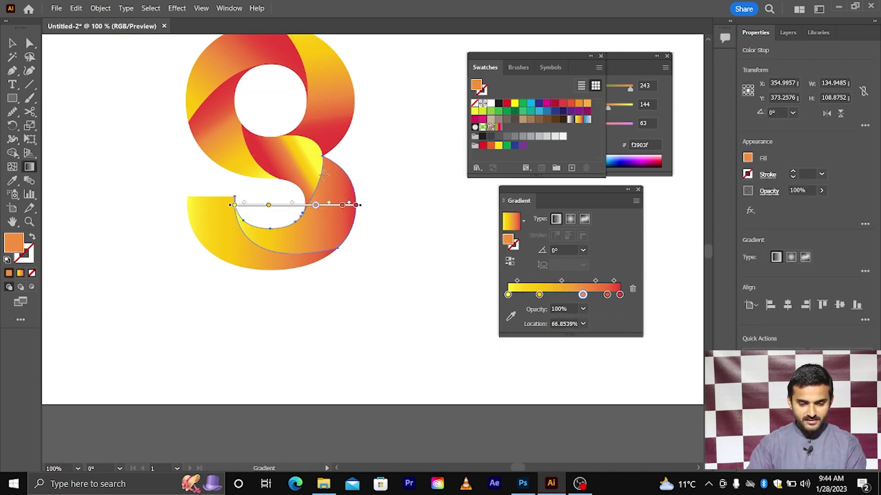
mouse_move(325, 258)
mouse_down()
mouse_move(319, 220)
mouse_move(294, 193)
mouse_move(306, 180)
mouse_up()
key(ctrl+=)
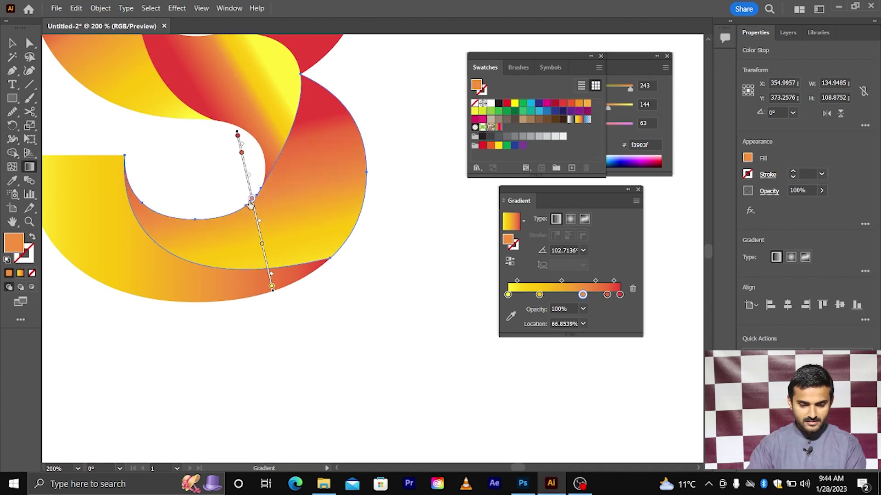
drag(250, 202, 258, 225)
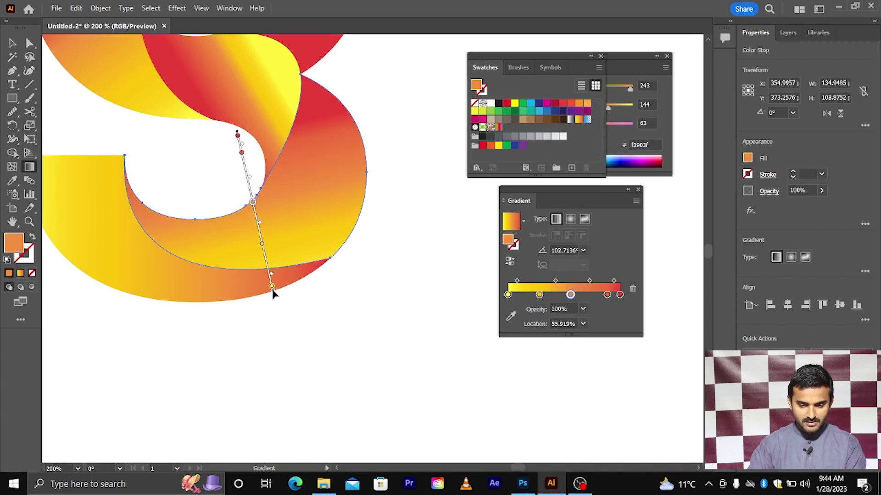
Set the gradient angle of the lower right section to 109°.
key(Up)
key(Up)
key(Up)
key(Up)
key(Up)
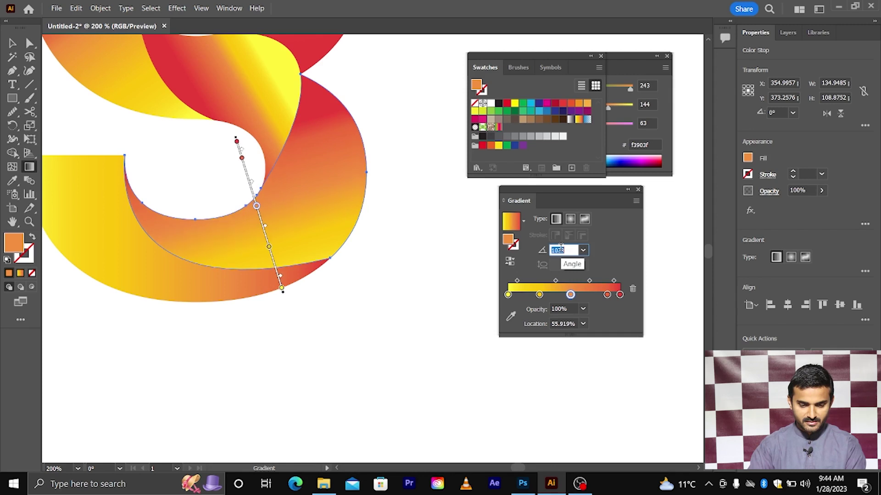
key(Up)
key(Up)
key(Up)
scroll(429, 279, down, 2)
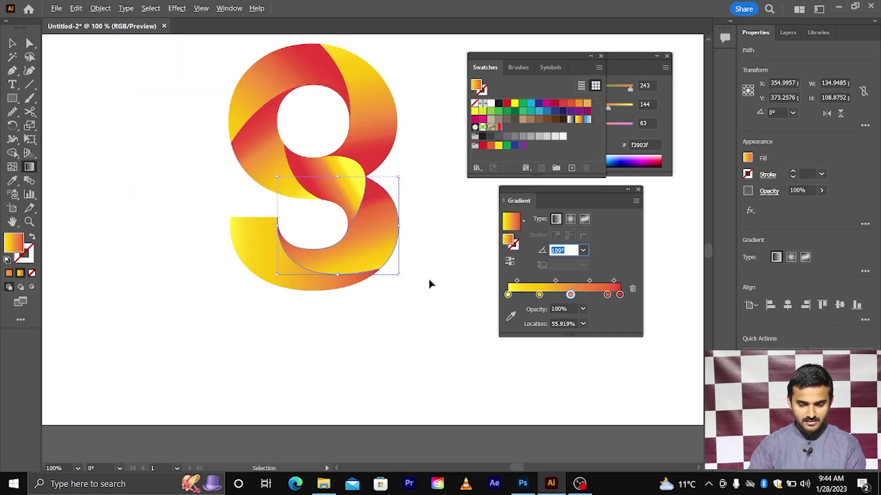
scroll(428, 279, right, 3)
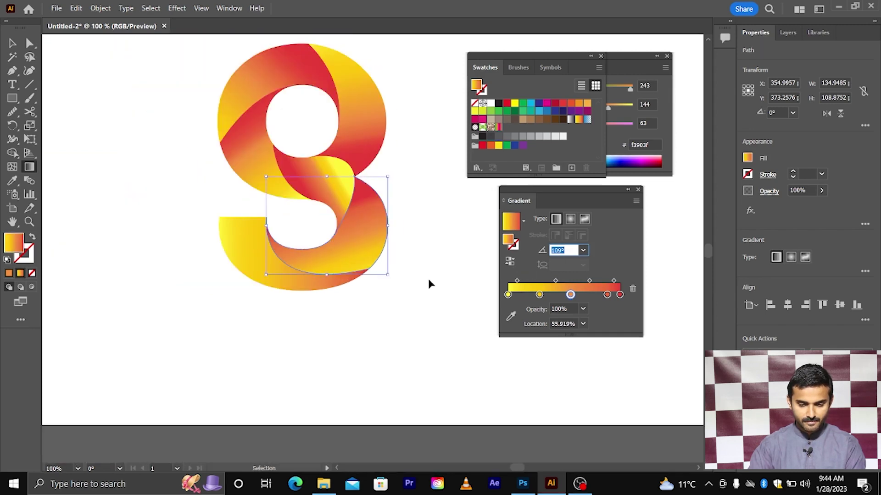
Redirect the g's bottom section gradient diagonally from yellow at the upper left to red at the lower right, at about -42.44°.
click(9, 46)
click(224, 198)
scroll(225, 199, down, 3)
click(225, 228)
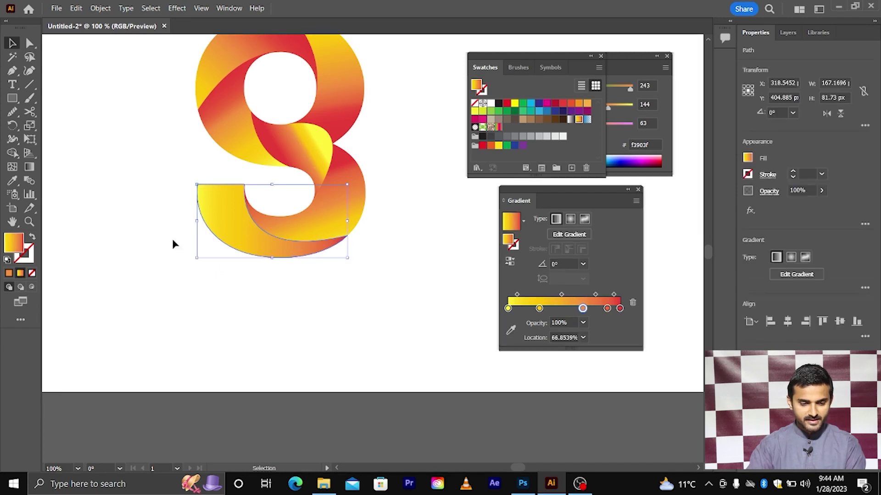
key(g)
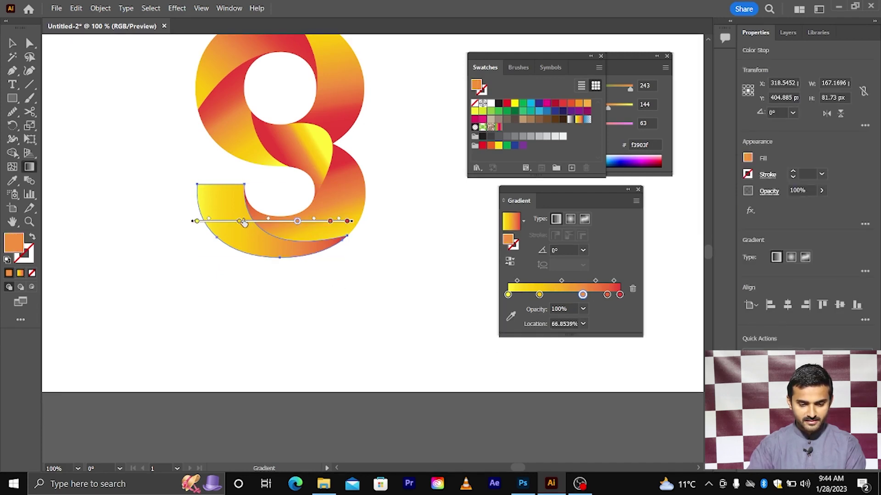
drag(186, 173, 289, 267)
Shift the red-orange gradient stop of the g's bottom section to about 82.89%.
scroll(316, 282, up, 2)
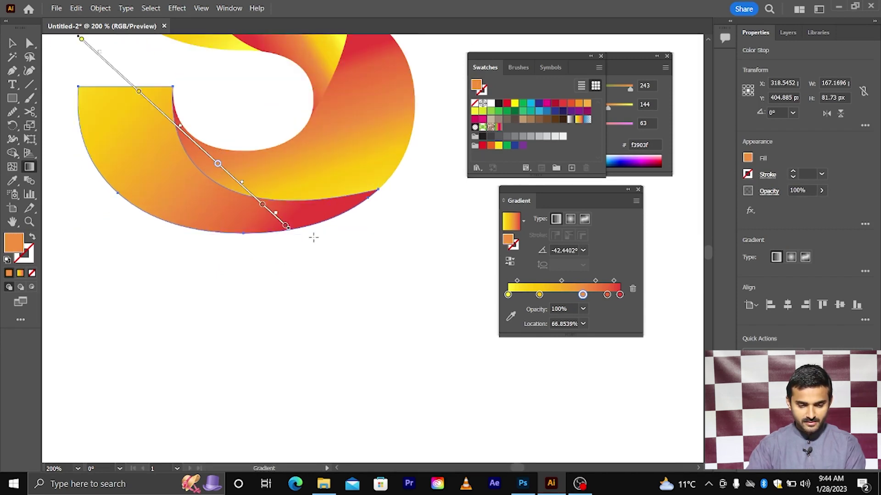
drag(262, 204, 251, 194)
scroll(293, 243, up, 2)
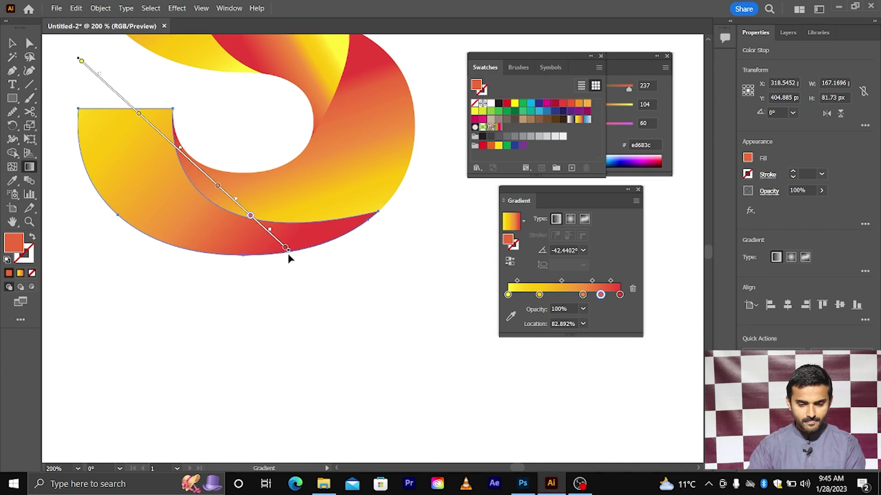
scroll(338, 271, down, 1)
key(v)
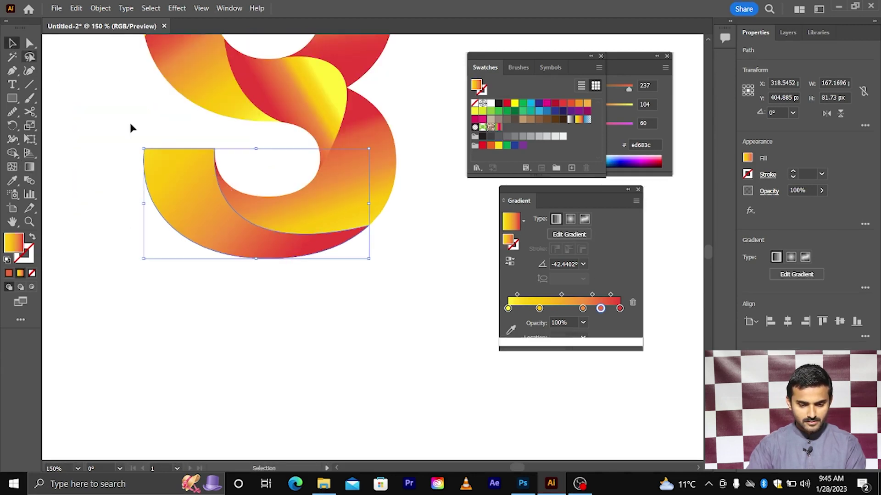
Redirect the lower right section's gradient from yellow at the outer edge to red at the inner curve, at about 122.99°, and deselect it.
click(307, 219)
key(g)
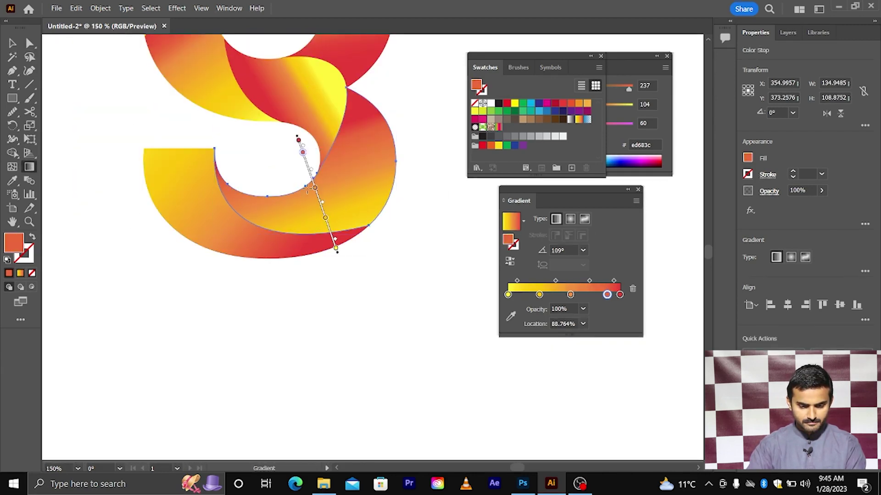
mouse_move(335, 253)
mouse_down()
mouse_move(307, 175)
mouse_move(311, 228)
mouse_up()
key(v)
key(g)
mouse_move(388, 263)
mouse_down()
mouse_move(360, 207)
mouse_move(304, 144)
mouse_move(334, 138)
mouse_move(331, 117)
mouse_move(303, 134)
mouse_up()
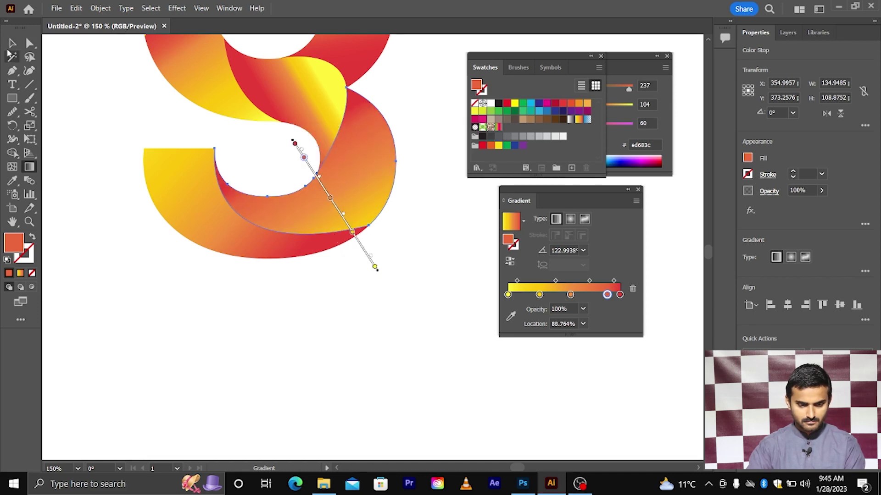
click(12, 44)
click(104, 111)
scroll(195, 238, down, 2)
scroll(194, 236, left, 1)
scroll(183, 206, up, 1)
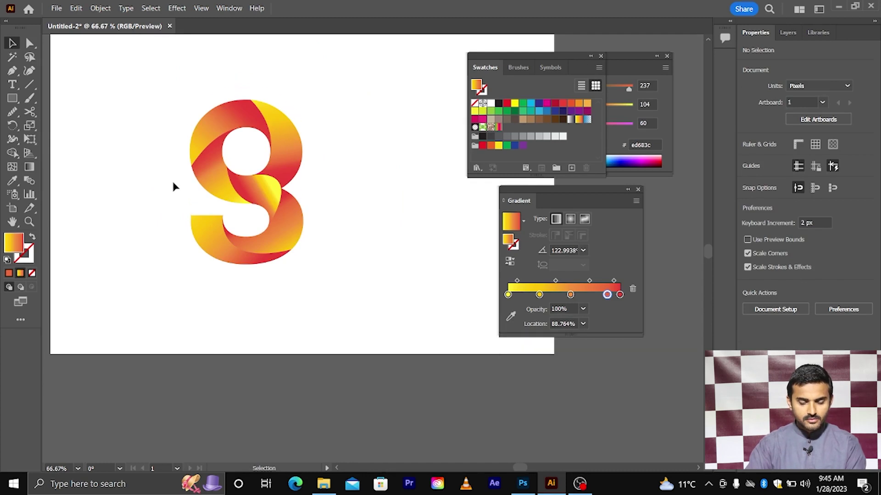
Shift the upper left section's red-orange gradient stop to about 73.62% and its orange stop to about 52.31%, and deselect it.
scroll(178, 138, up, 1)
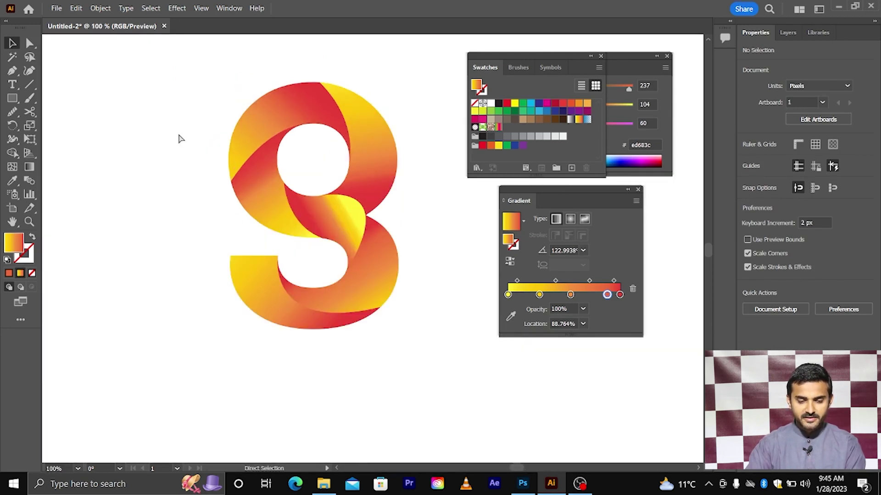
scroll(180, 139, right, 1)
double_click(272, 116)
double_click(179, 152)
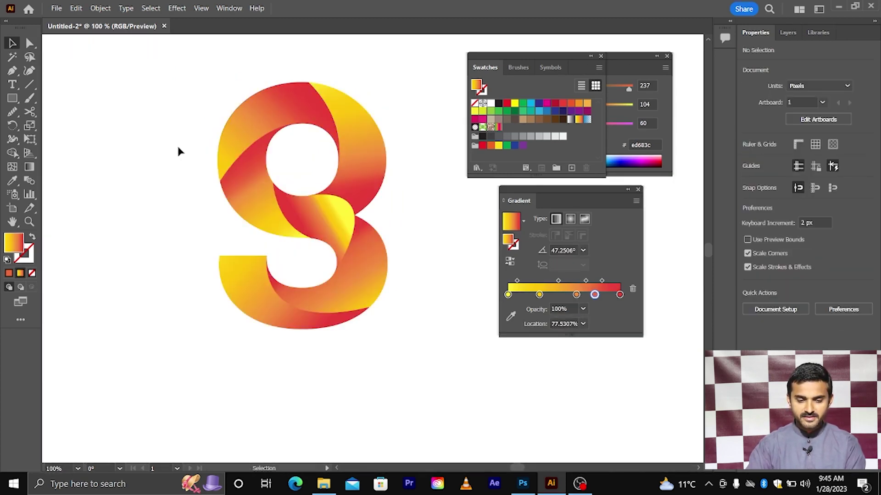
click(285, 128)
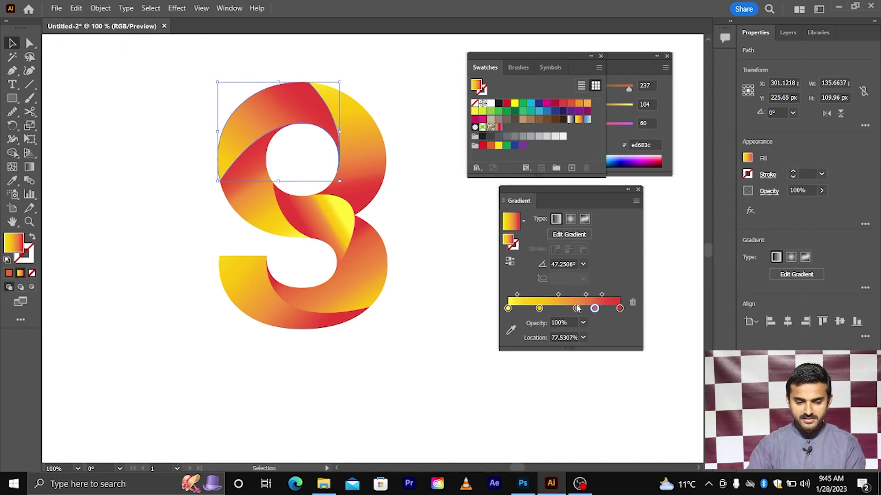
drag(577, 309, 537, 337)
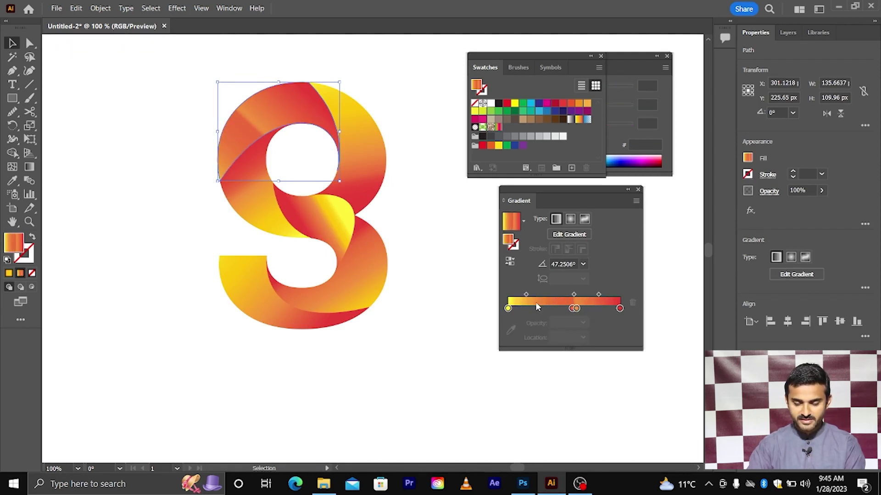
key(ctrl+z)
mouse_move(577, 309)
mouse_down()
mouse_move(566, 309)
mouse_move(590, 309)
mouse_up()
click(574, 308)
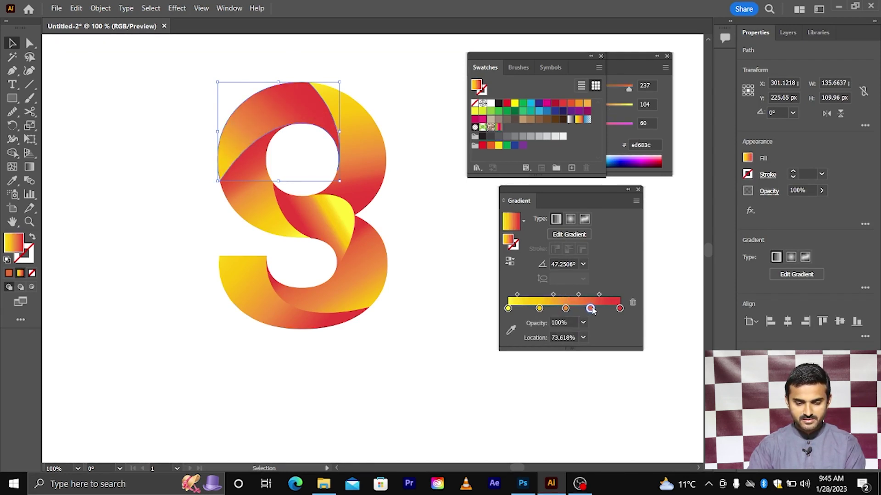
click(444, 295)
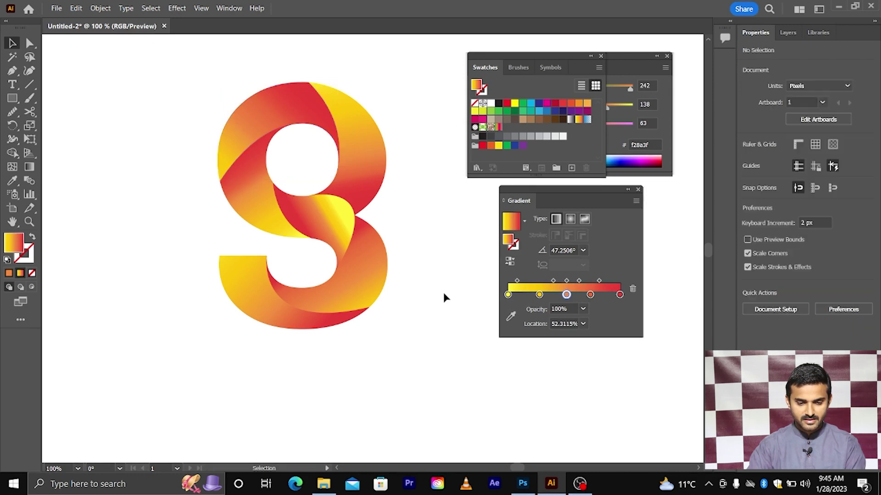
Brighten the darker yellow gradient stop of the g's upper right section to fde30c by raising its green value to 227.
scroll(412, 254, right, 2)
click(351, 182)
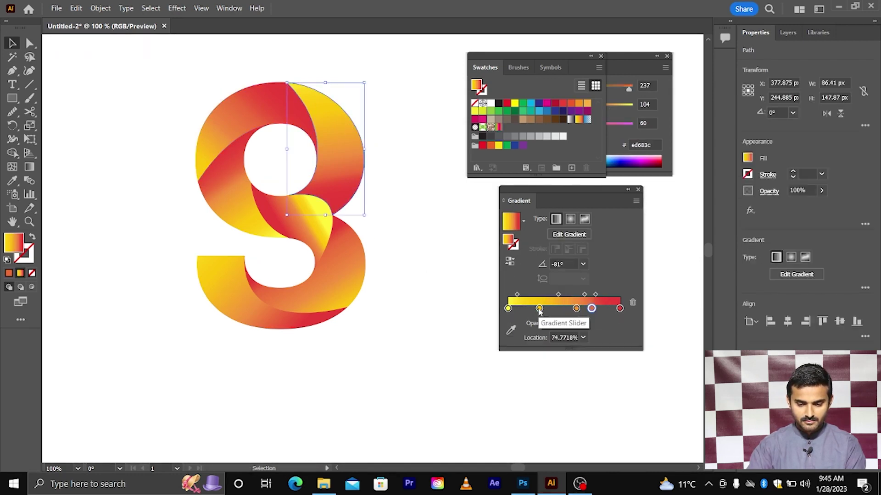
drag(540, 309, 537, 332)
key(ctrl+z)
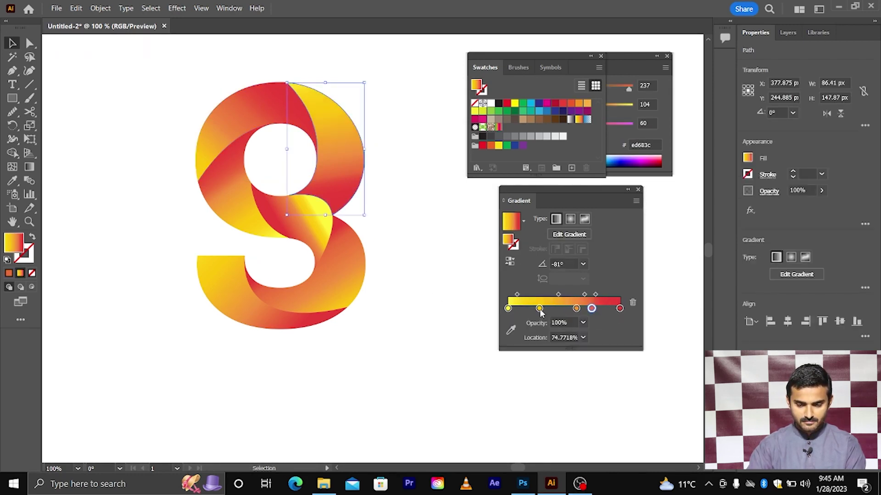
double_click(539, 309)
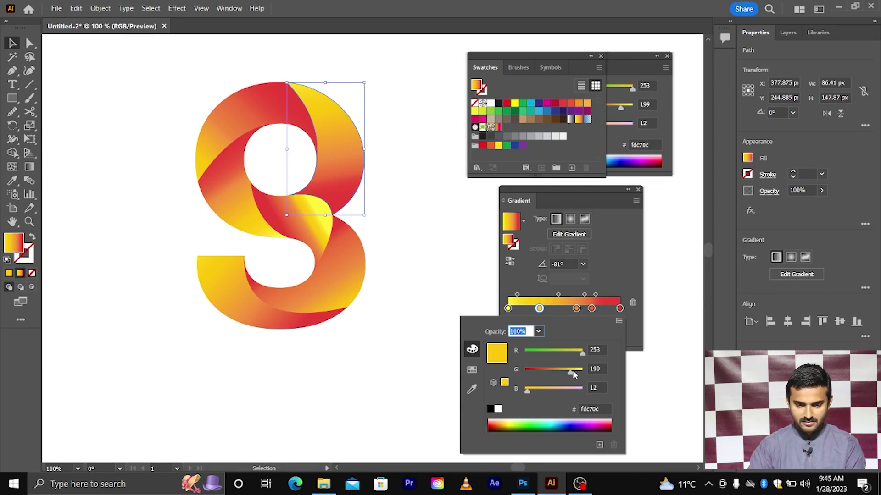
drag(576, 372, 580, 372)
scroll(432, 289, down, 1)
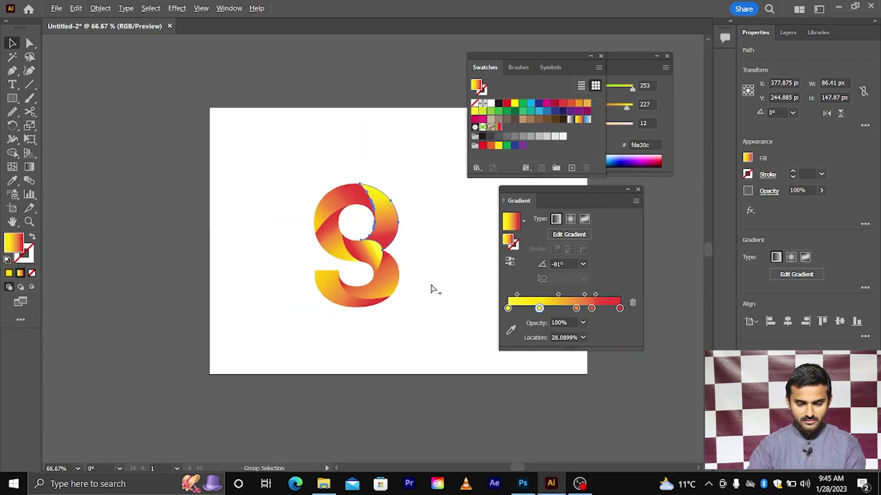
click(427, 282)
scroll(388, 270, up, 1)
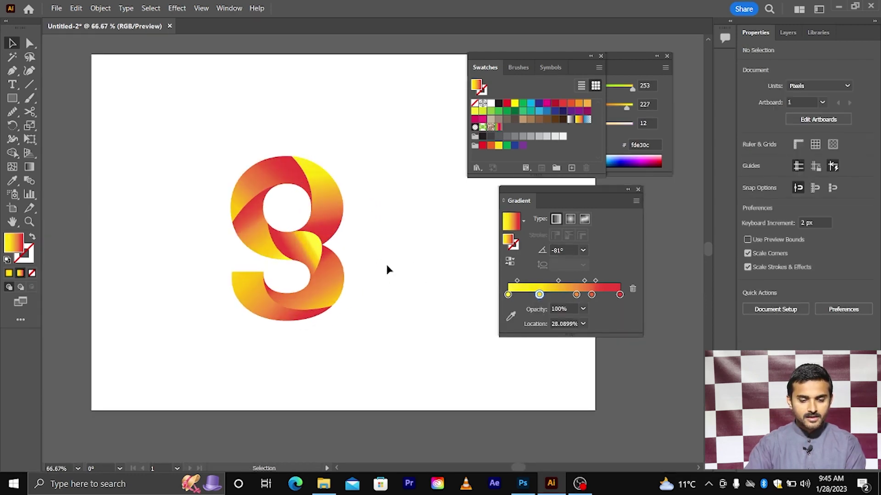
Draw a rectangle about 545 × 506 px over the g and fill it with the black swatch (231f20).
scroll(388, 266, up, 1)
scroll(389, 265, left, 2)
scroll(389, 265, down, 1)
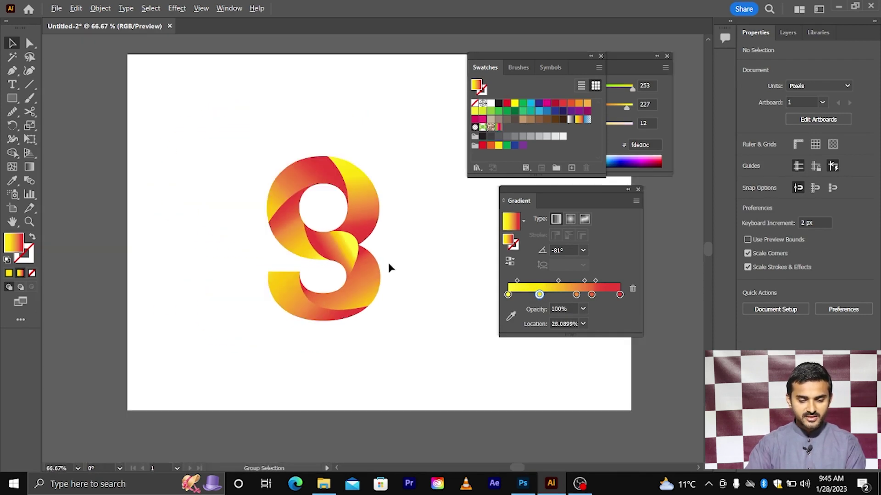
click(12, 98)
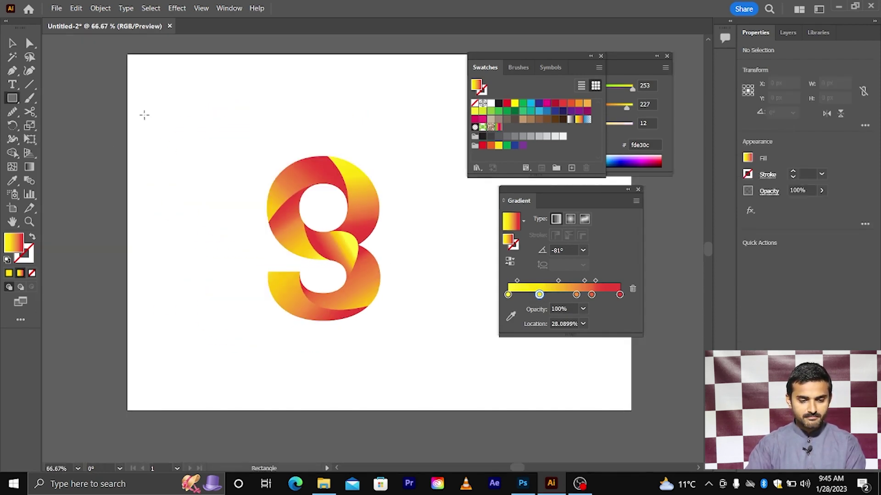
mouse_move(145, 81)
mouse_down()
mouse_move(445, 387)
mouse_move(471, 383)
mouse_up()
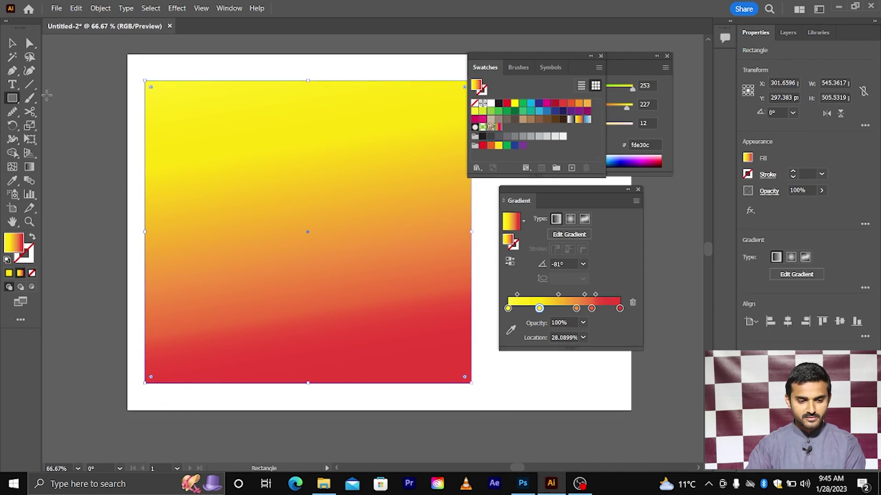
click(498, 104)
Send the black rectangle to the back as a background behind the g, and deselect it.
right_click(355, 147)
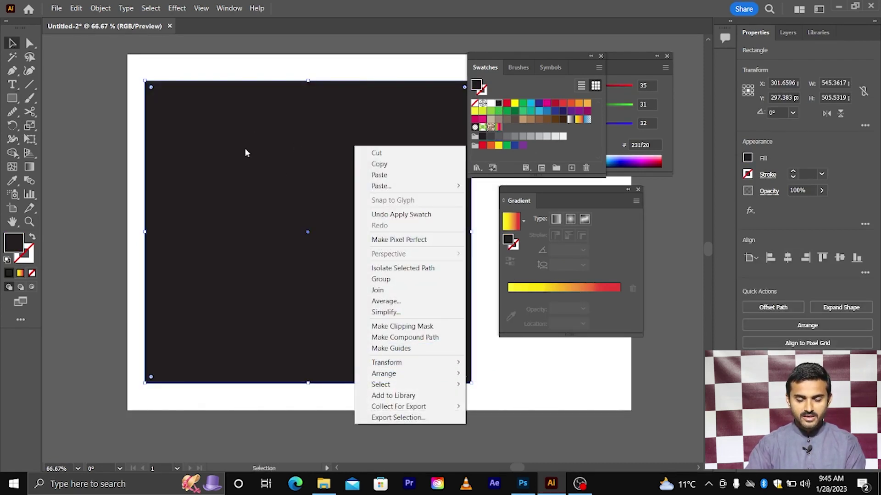
click(208, 80)
click(238, 123)
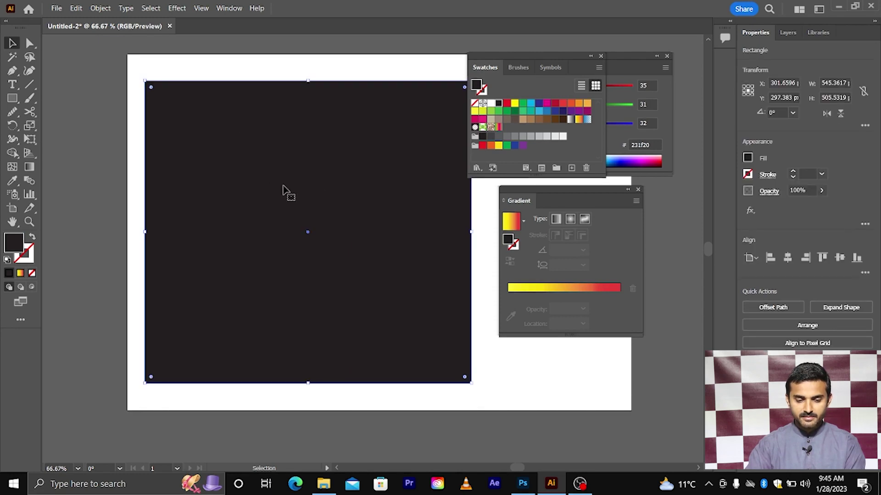
right_click(235, 158)
mouse_move(301, 387)
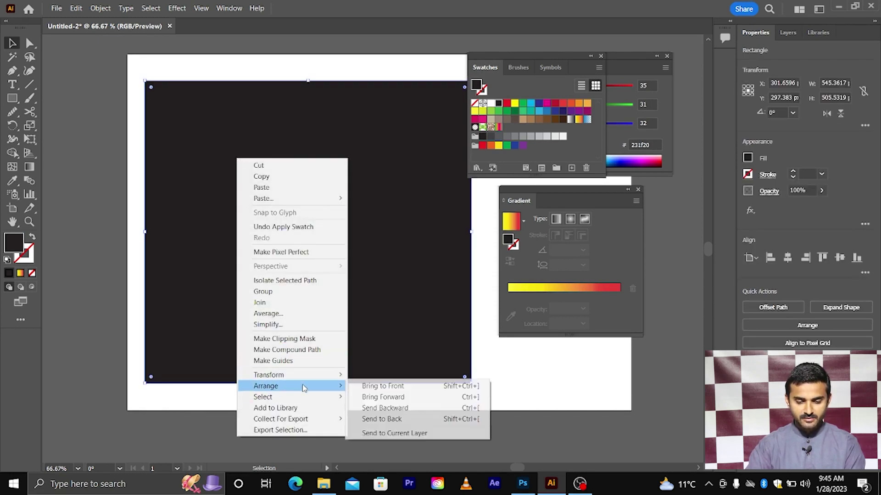
click(381, 418)
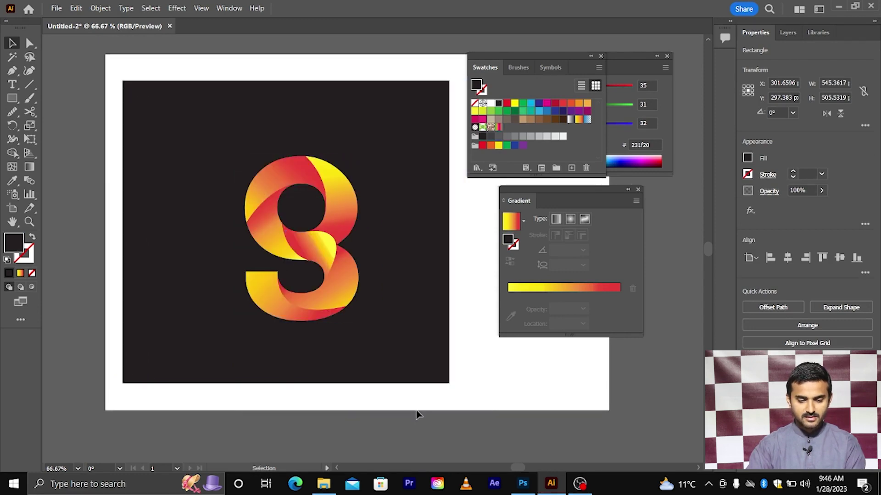
click(418, 414)
Examine the g's gradient sections and their folded transitions against the dark background, close up and as a whole.
scroll(311, 324, up, 3)
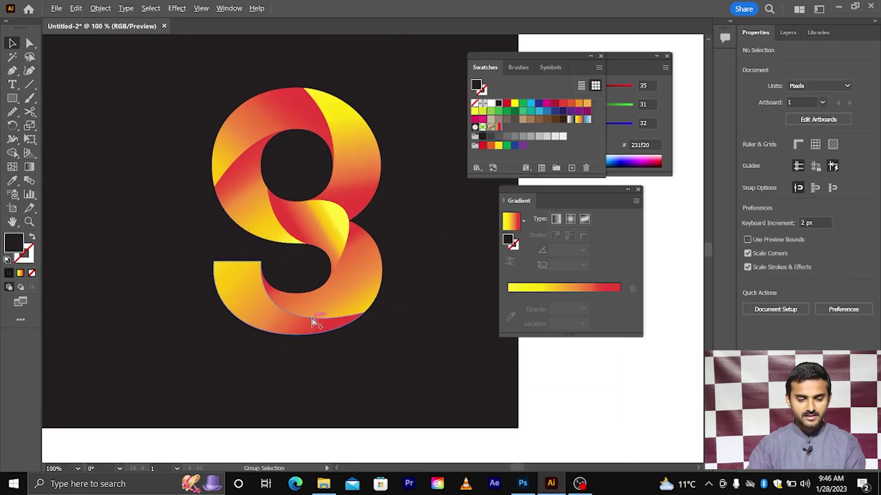
scroll(311, 323, down, 1)
scroll(313, 321, up, 1)
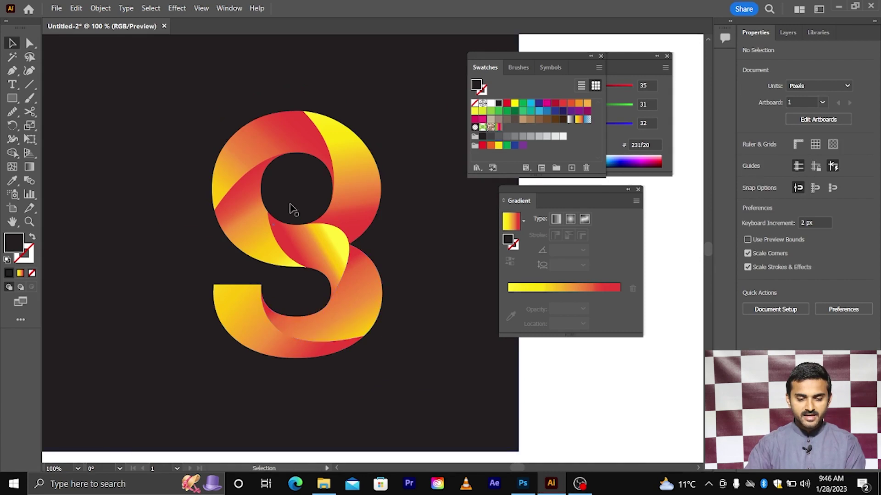
scroll(263, 183, up, 2)
click(216, 217)
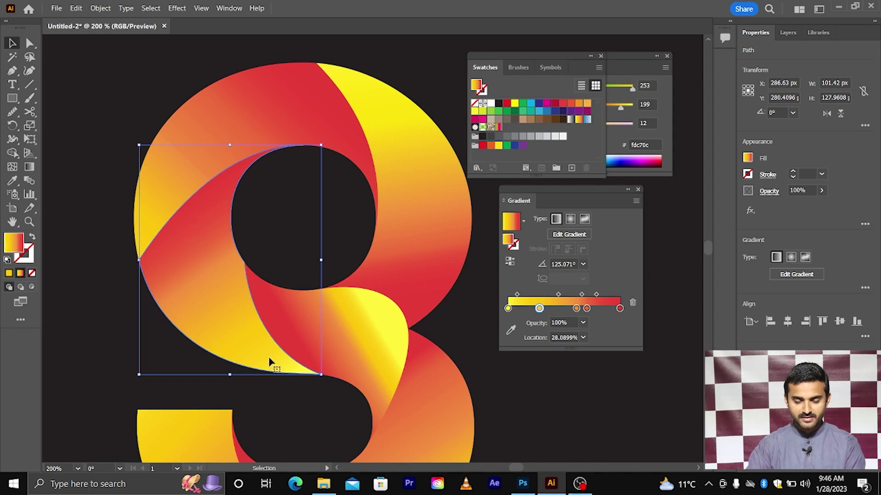
scroll(274, 329, down, 1)
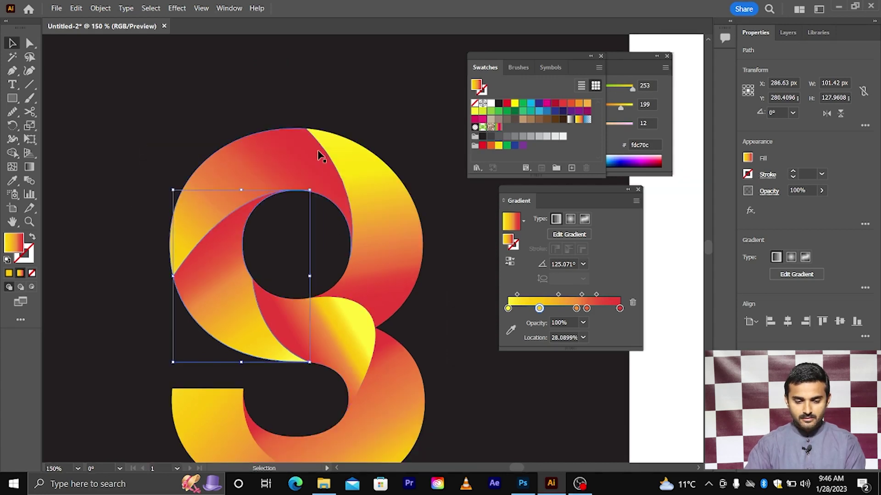
scroll(315, 281, down, 3)
click(329, 294)
scroll(328, 291, down, 2)
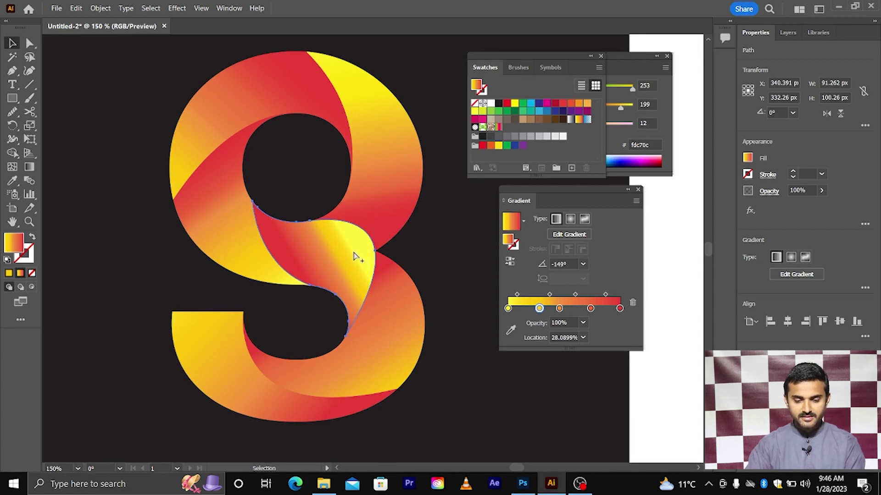
scroll(355, 256, down, 1)
scroll(355, 252, down, 1)
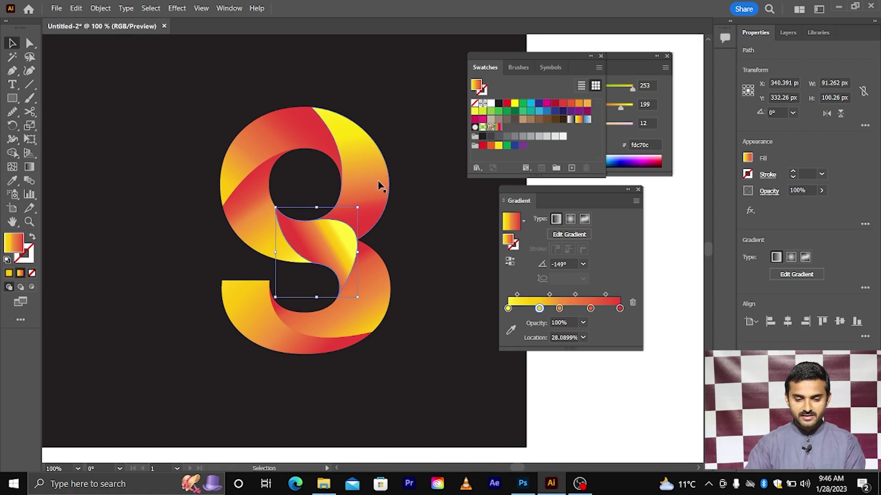
click(313, 127)
scroll(316, 252, down, 2)
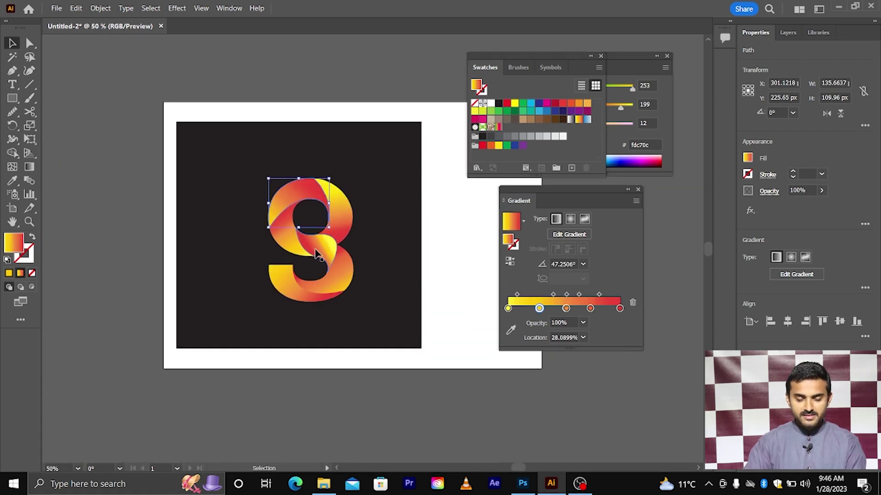
scroll(315, 253, up, 1)
click(153, 130)
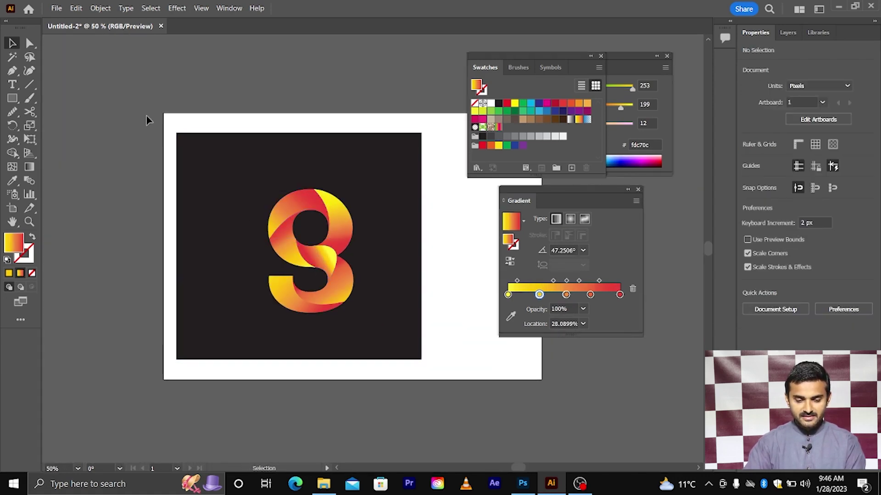
Move the finished g together with its black background off the artboard, to its left side.
drag(470, 383, 104, 338)
click(352, 282)
scroll(352, 281, right, 4)
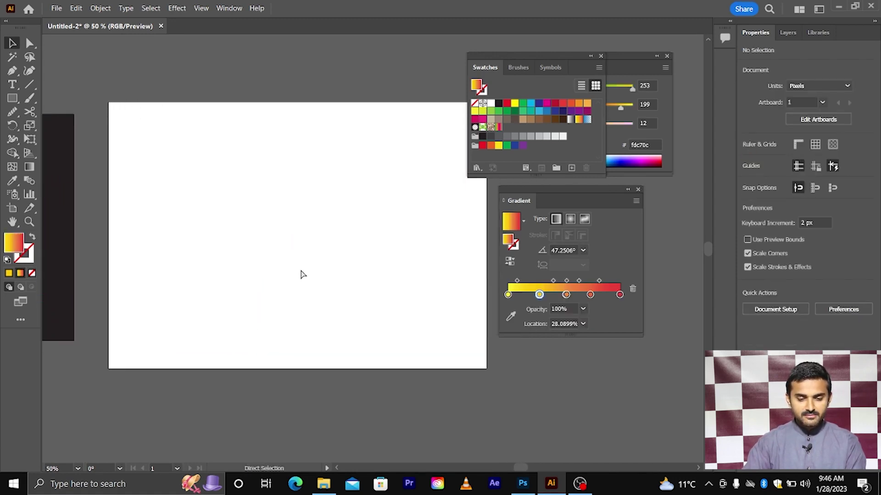
Draw a 288 px circle on the empty artboard with a black outline and no fill.
key(ctrl+1)
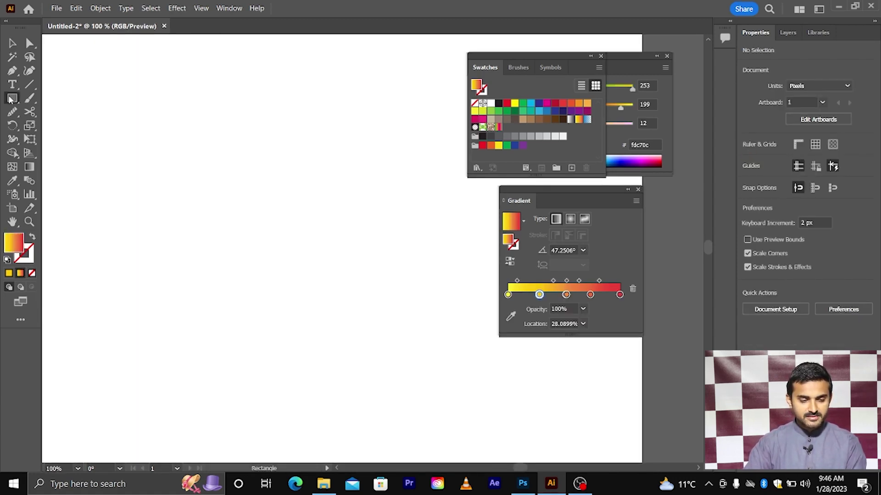
click(10, 99)
click(499, 103)
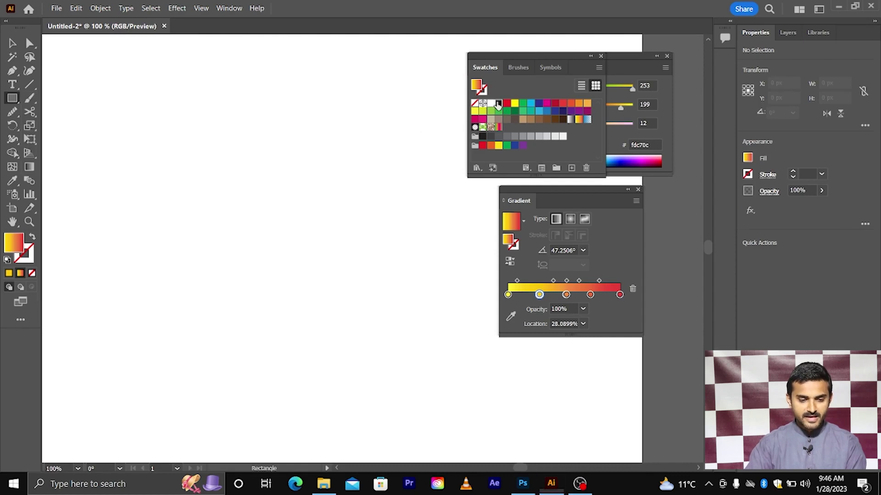
click(17, 101)
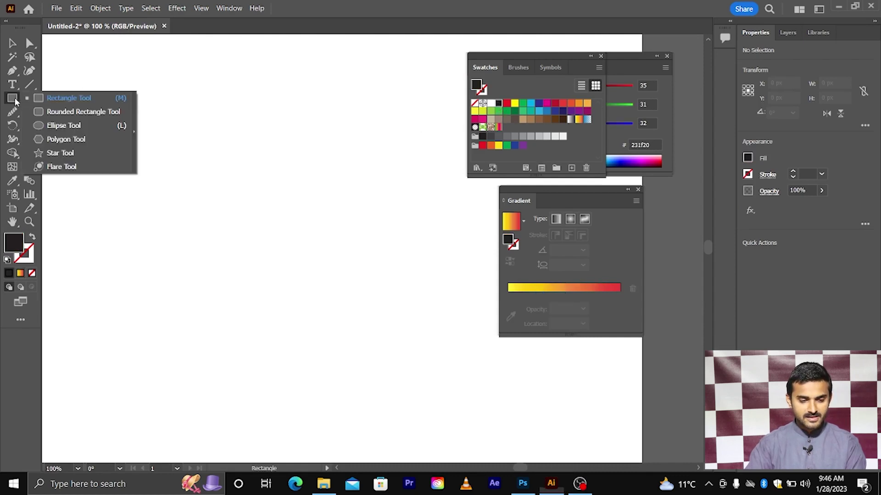
click(60, 124)
mouse_move(307, 281)
mouse_down()
mouse_move(436, 399)
mouse_move(436, 410)
mouse_up()
click(32, 237)
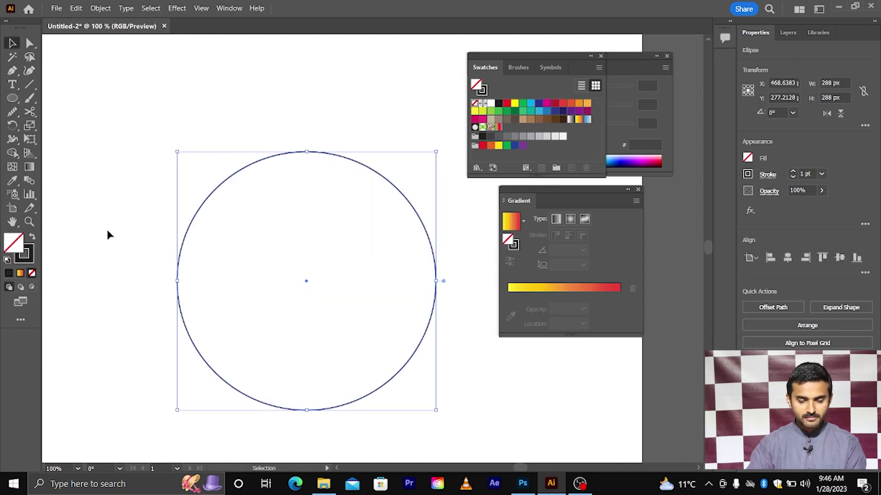
Paste a copy of the circle in place and shrink it about its centre to about 108 px as a concentric inner circle.
scroll(120, 230, down, 2)
scroll(128, 225, right, 3)
mouse_move(109, 103)
mouse_down()
mouse_move(155, 157)
mouse_move(362, 338)
mouse_up()
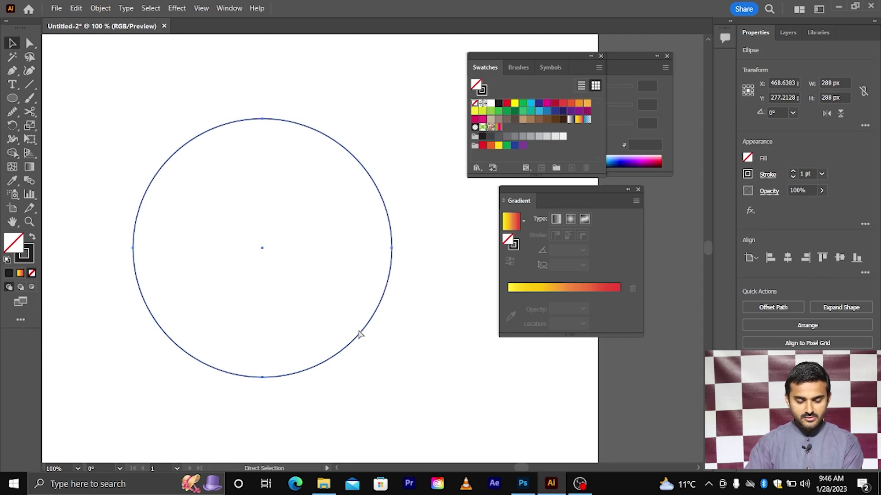
key(v)
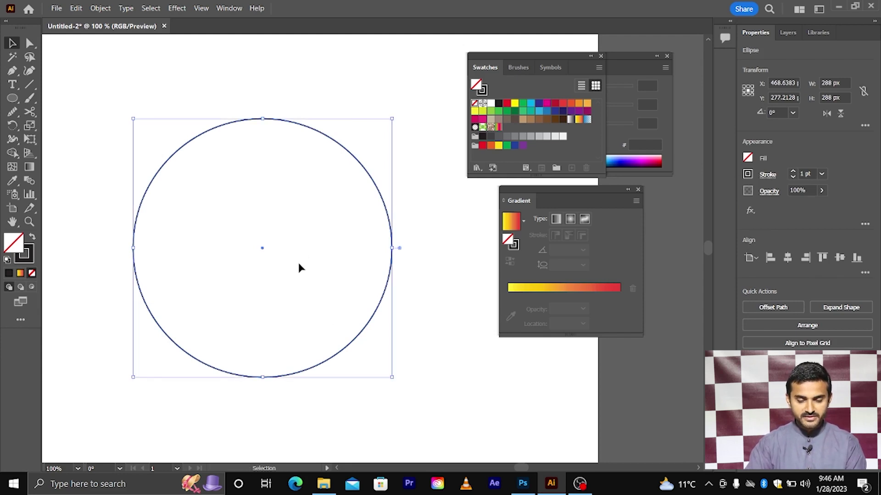
click(84, 6)
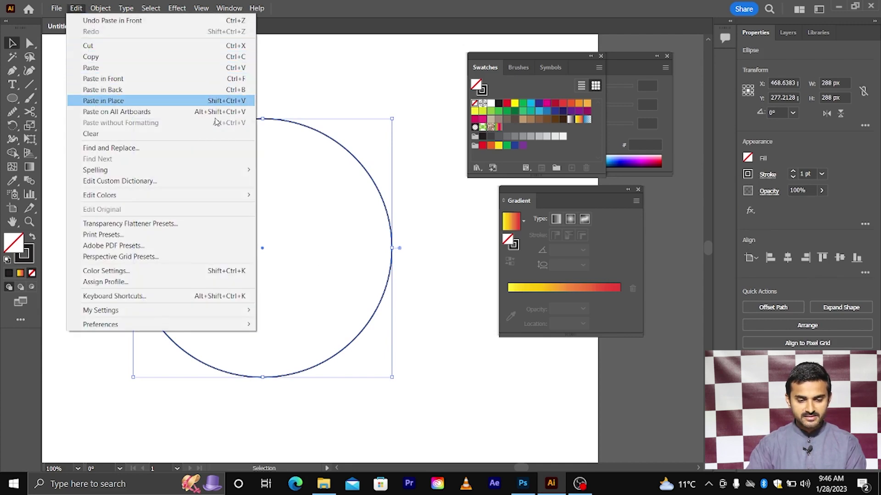
click(100, 100)
click(329, 137)
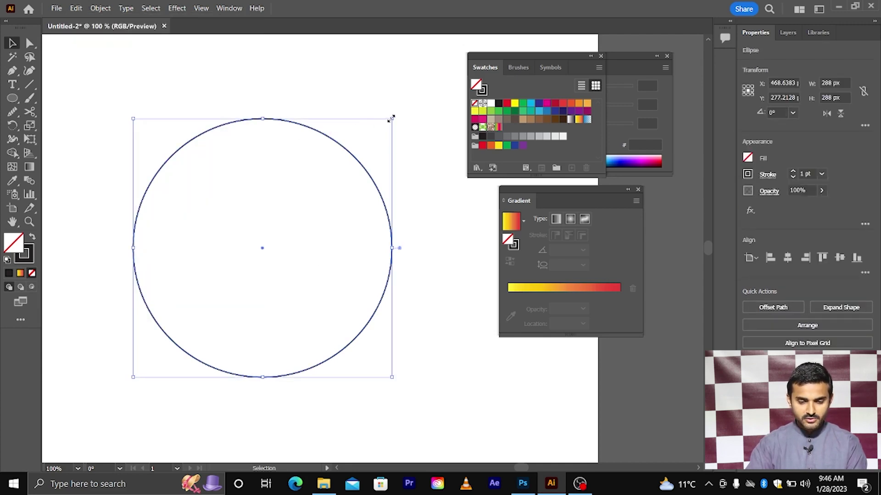
drag(391, 119, 370, 202)
key(a)
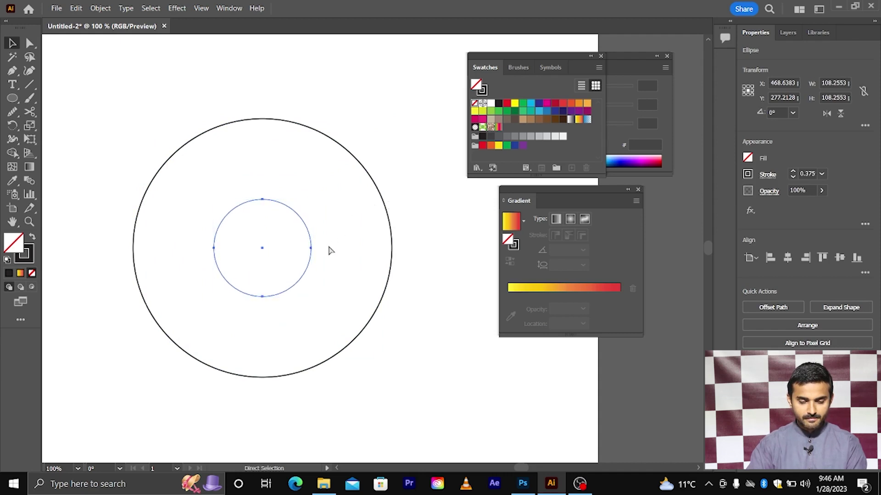
Enlarge two in-place copies of the inner circle to about 198 px, one reaching the outer circle's left edge and one its right edge.
scroll(330, 250, left, 1)
key(v)
scroll(254, 235, left, 1)
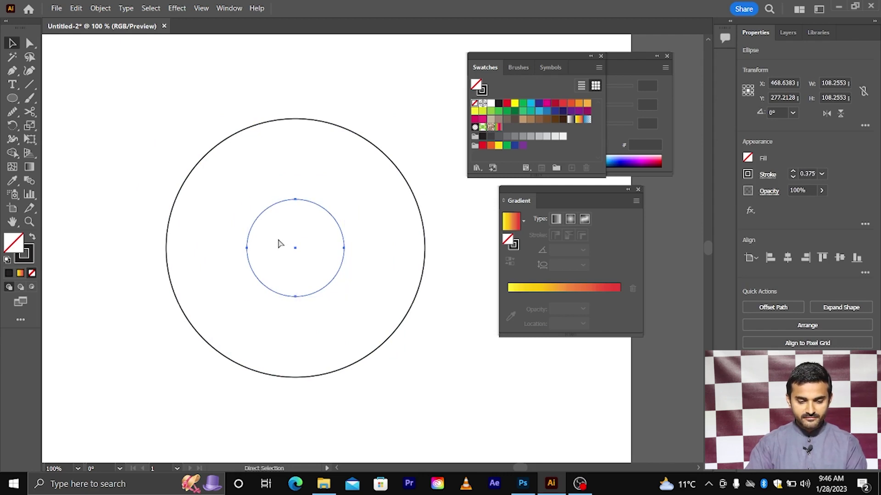
drag(247, 248, 167, 250)
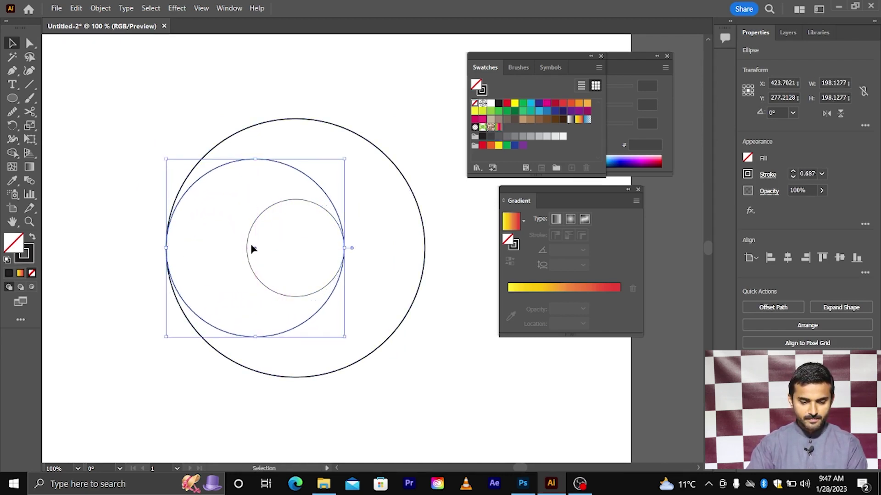
click(249, 246)
key(a)
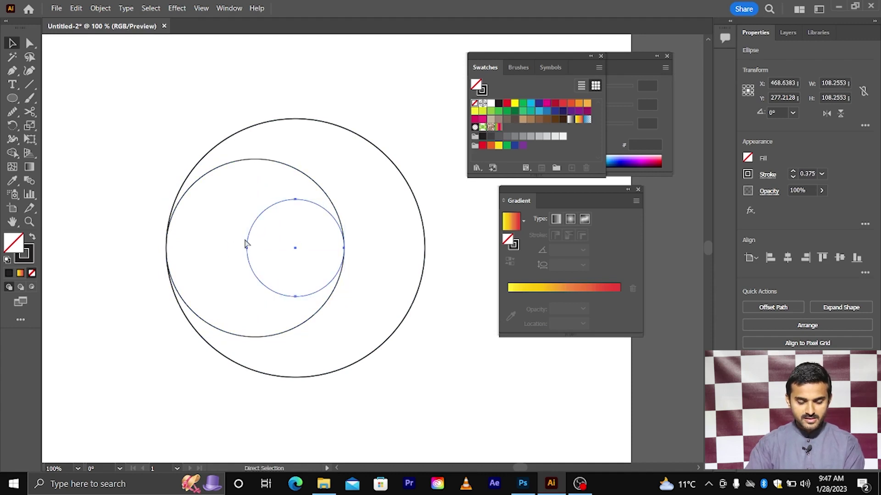
key(v)
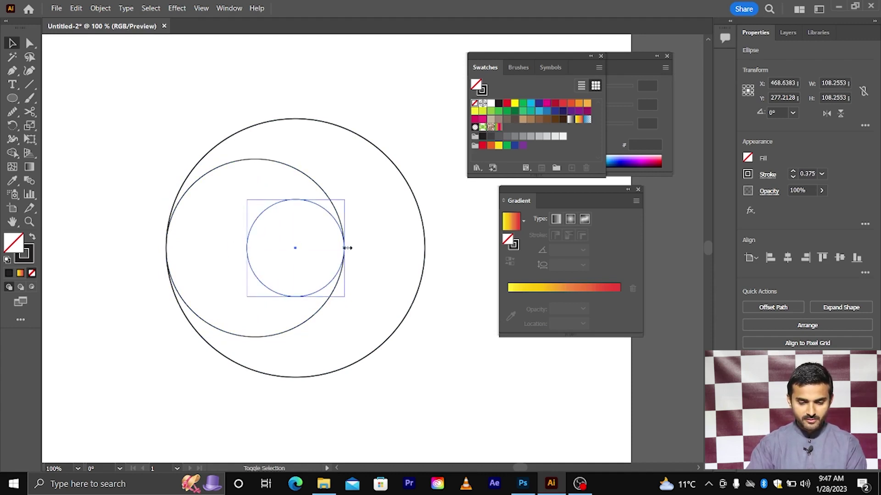
drag(347, 248, 425, 263)
Add two more circles of about 197 px, one touching the outer circle's top and one its bottom, both enclosing the inner circle.
click(379, 233)
drag(320, 166, 279, 124)
drag(336, 131, 328, 211)
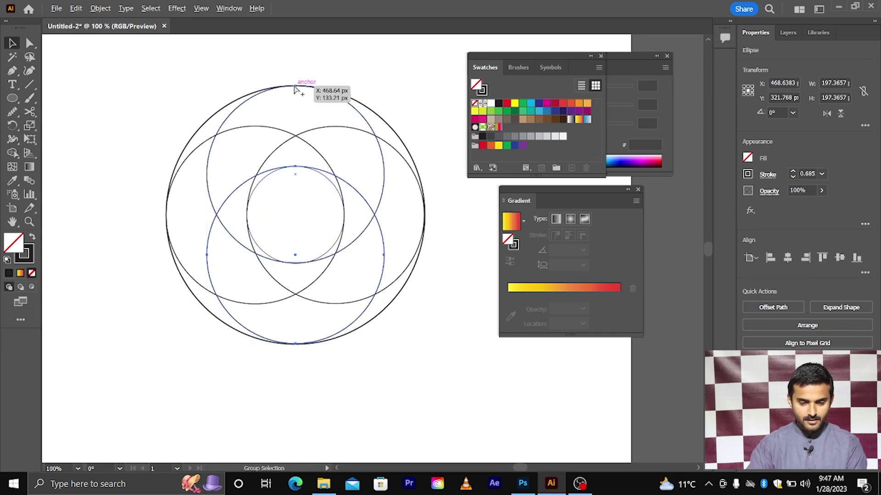
Examine close up how the overlapping circles meet the outer circle's edge.
alt+scroll(296, 88, up, 5)
alt+scroll(296, 88, down, 7)
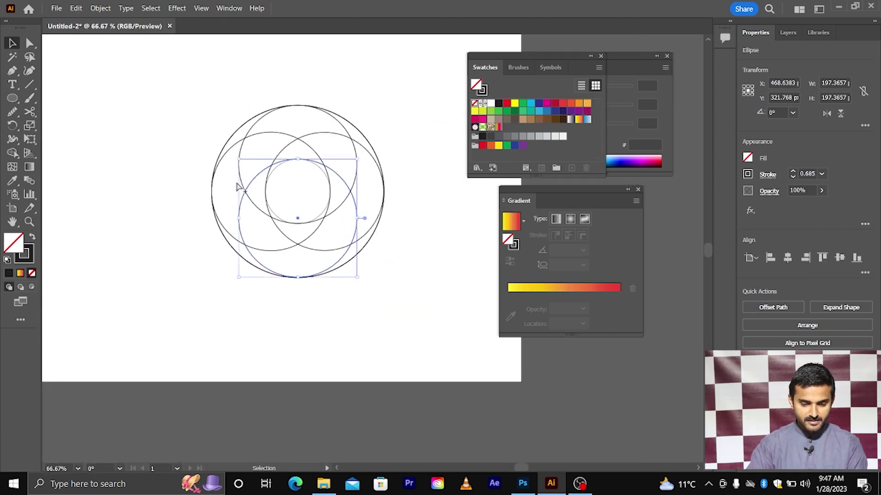
alt+scroll(236, 187, up, 4)
alt+scroll(236, 206, up, 1)
alt+scroll(235, 205, down, 5)
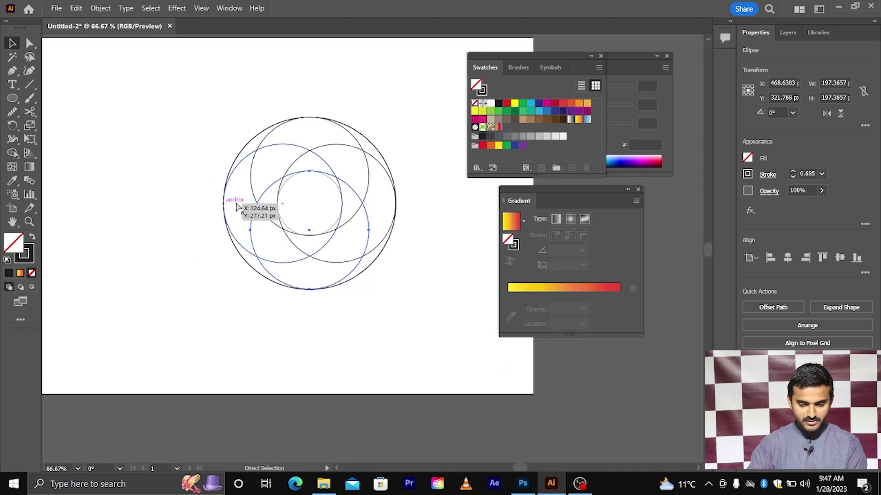
alt+scroll(360, 188, up, 2)
alt+scroll(393, 245, up, 4)
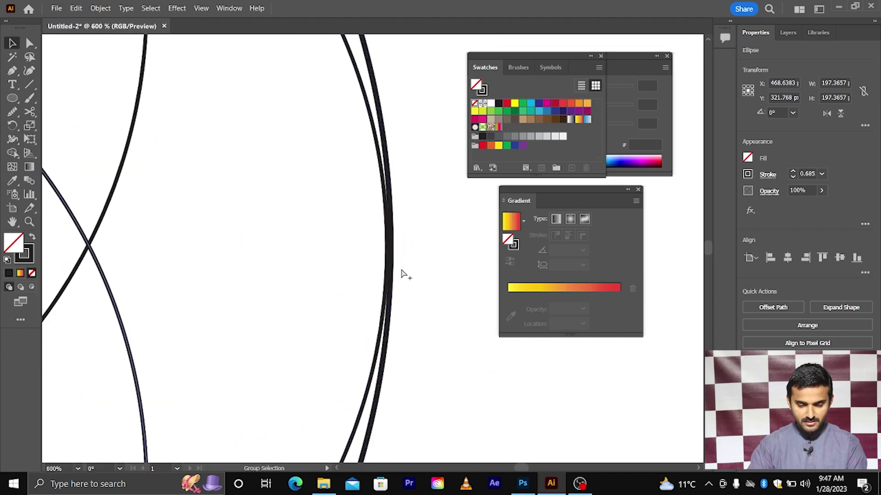
alt+scroll(403, 274, down, 7)
Select all circles and merge the upper-left regions into one crescent with the Shape Builder, filled with the yellow-to-red gradient swatch and no stroke.
drag(208, 159, 437, 371)
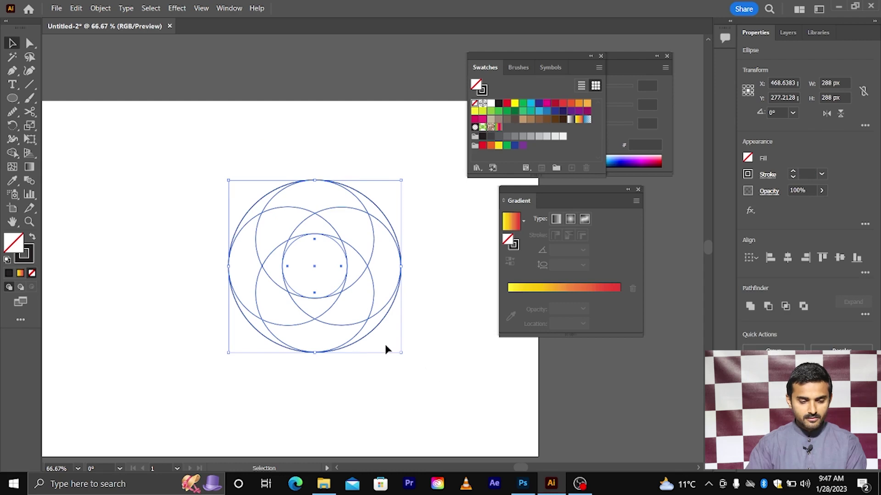
click(12, 154)
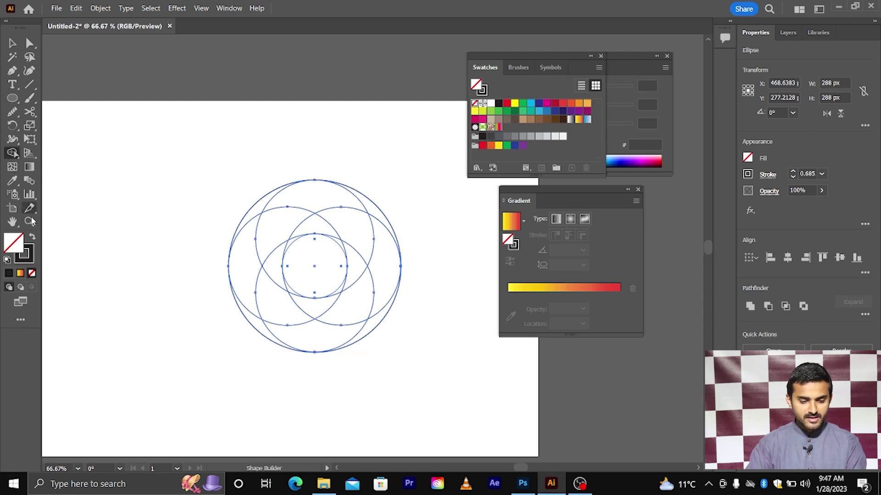
click(33, 237)
scroll(242, 230, down, 1)
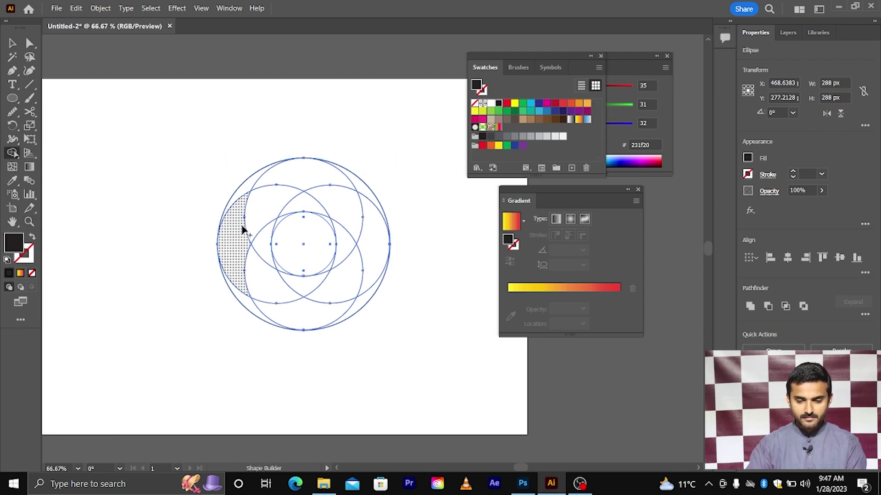
click(578, 120)
scroll(299, 205, up, 1)
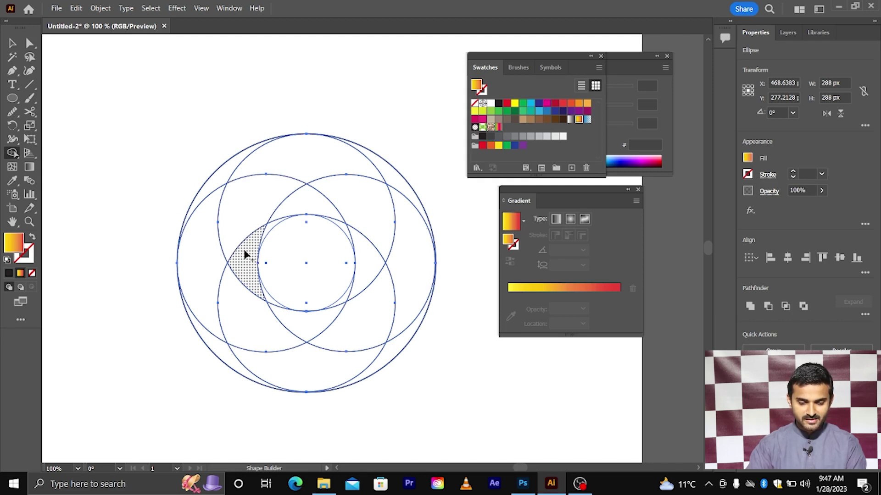
mouse_move(244, 257)
mouse_down()
mouse_move(271, 177)
mouse_move(288, 161)
mouse_move(286, 175)
mouse_up()
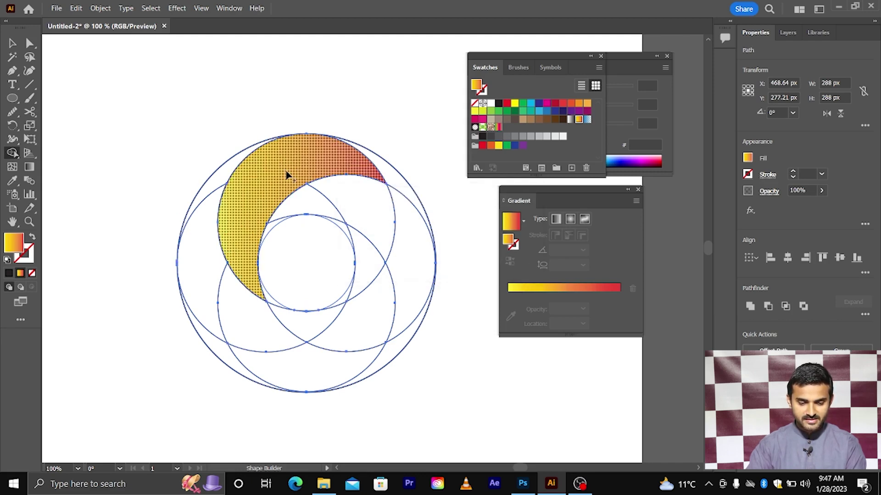
scroll(287, 175, down, 1)
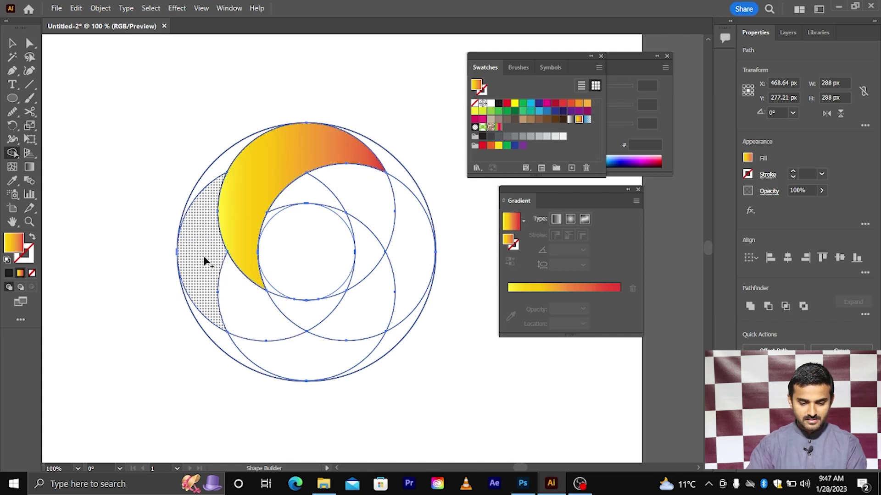
mouse_move(214, 275)
mouse_down()
mouse_move(238, 296)
mouse_move(300, 314)
mouse_up()
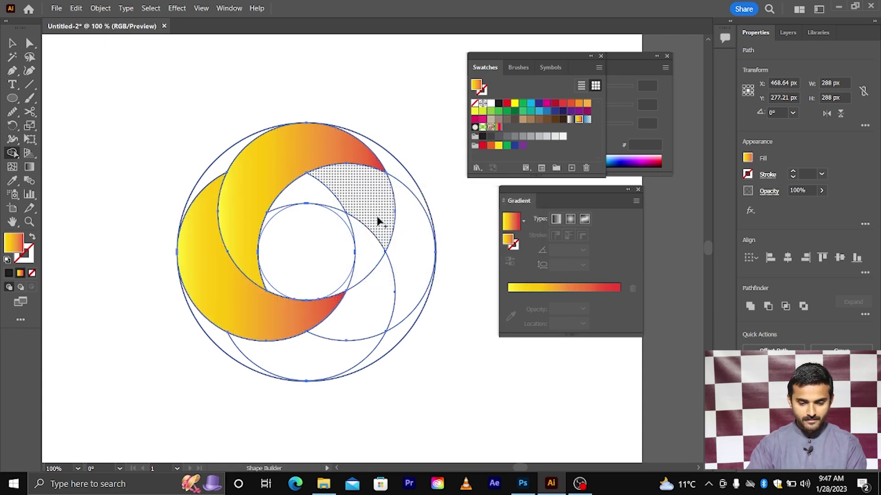
mouse_move(373, 211)
mouse_down()
mouse_move(399, 246)
mouse_move(394, 290)
mouse_move(379, 303)
mouse_up()
key(ctrl+z)
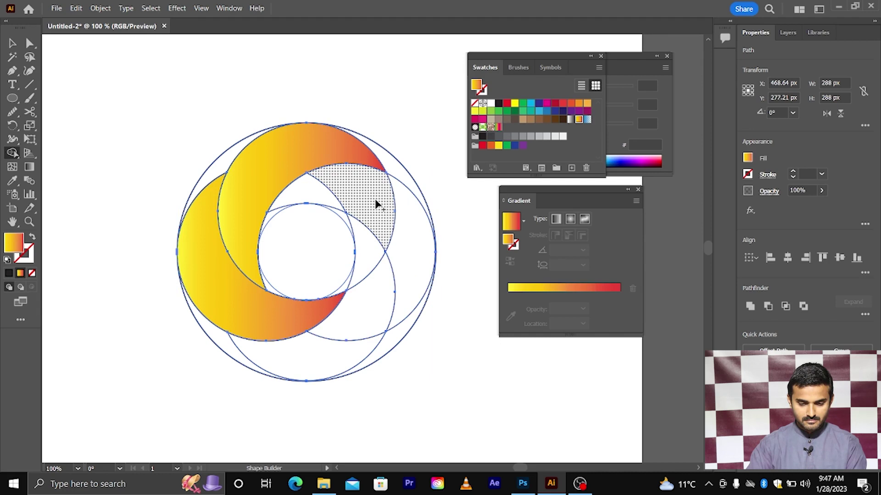
drag(375, 200, 413, 256)
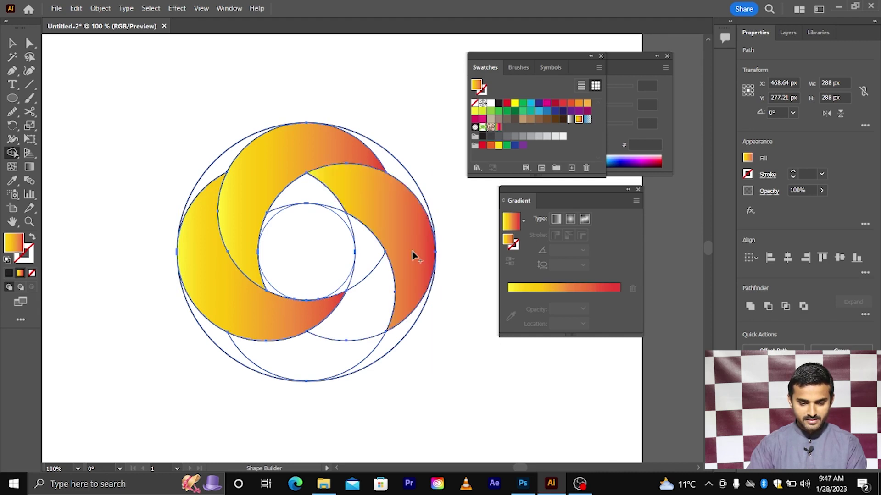
key(ctrl+z)
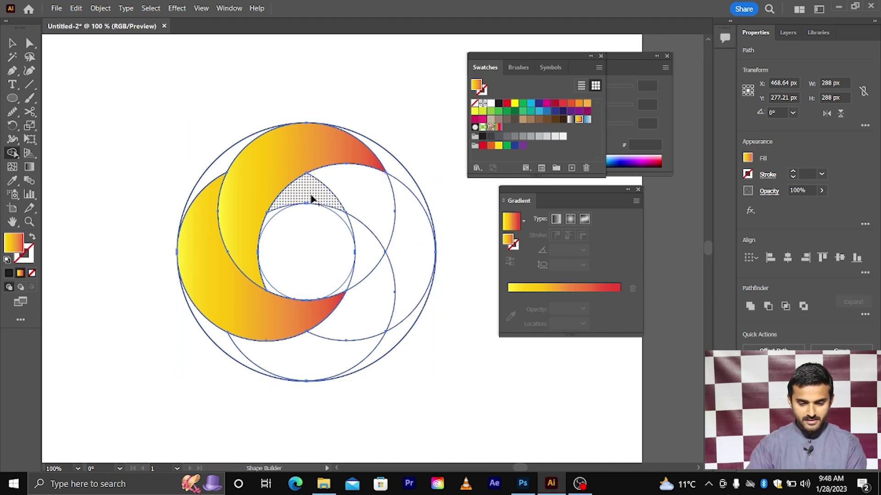
mouse_move(311, 197)
mouse_down()
mouse_move(363, 202)
mouse_move(379, 225)
mouse_up()
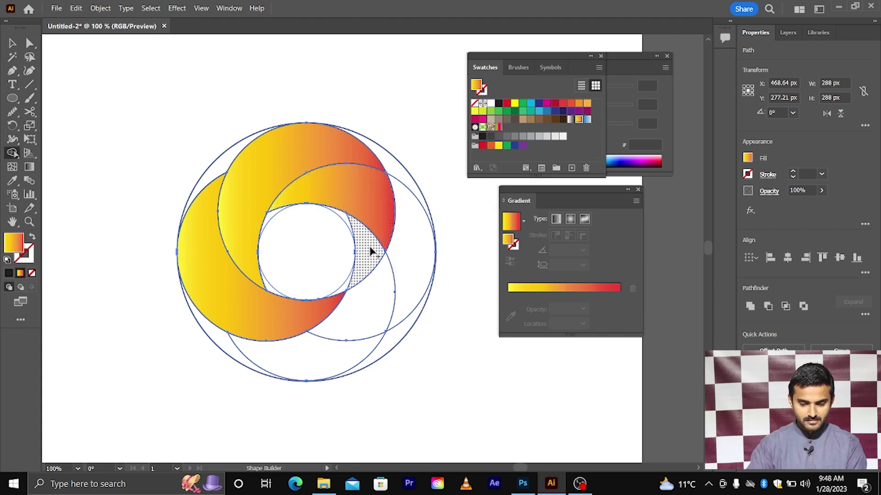
drag(366, 282, 351, 316)
scroll(351, 317, down, 2)
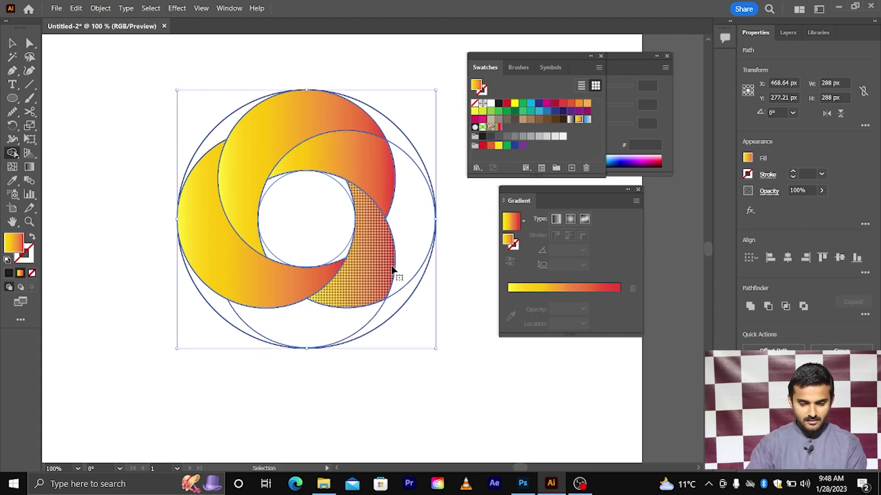
key(ctrl+z)
key(ctrl+z)
key(ctrl+z)
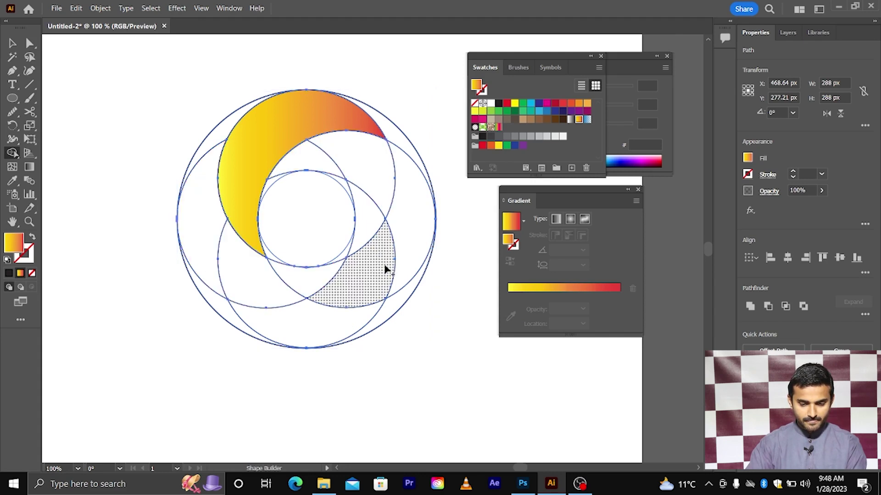
scroll(379, 247, right, 1)
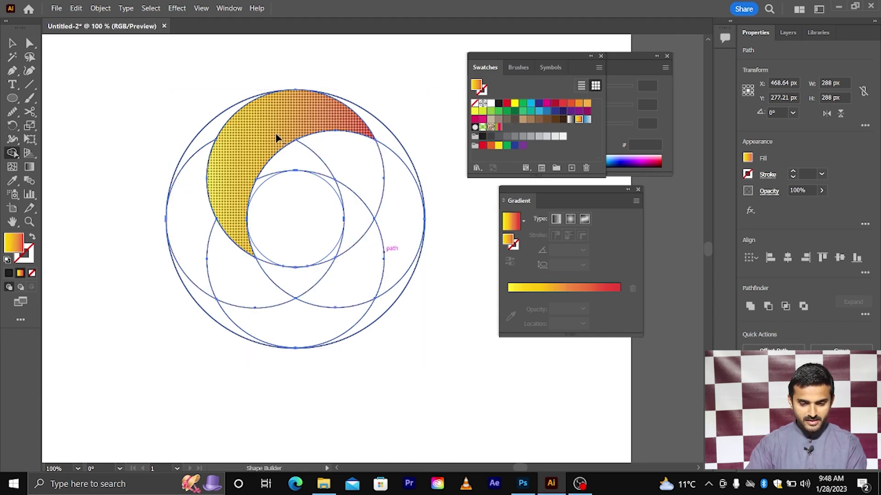
drag(347, 166, 395, 226)
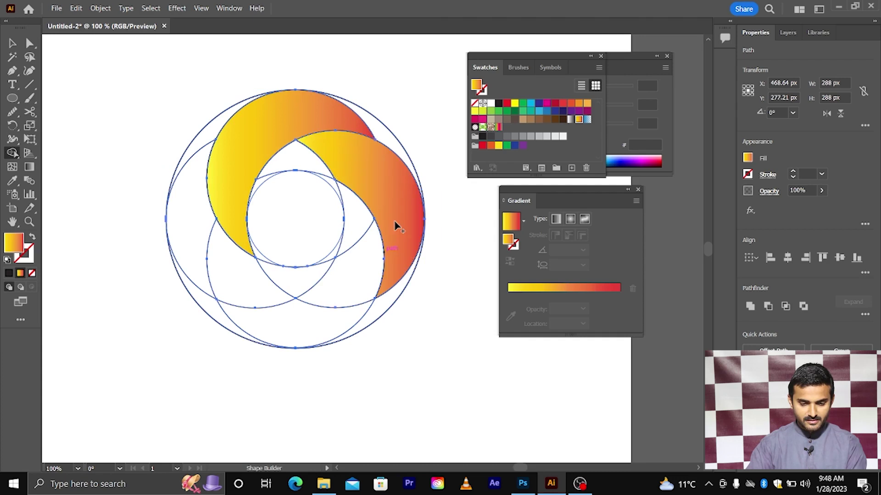
key(ctrl+z)
Merge the remaining ring regions into right, bottom and left gradient crescents with the Shape Builder, completing the four-part overlapping swirl.
mouse_move(311, 169)
mouse_down()
mouse_move(343, 167)
mouse_move(397, 199)
mouse_up()
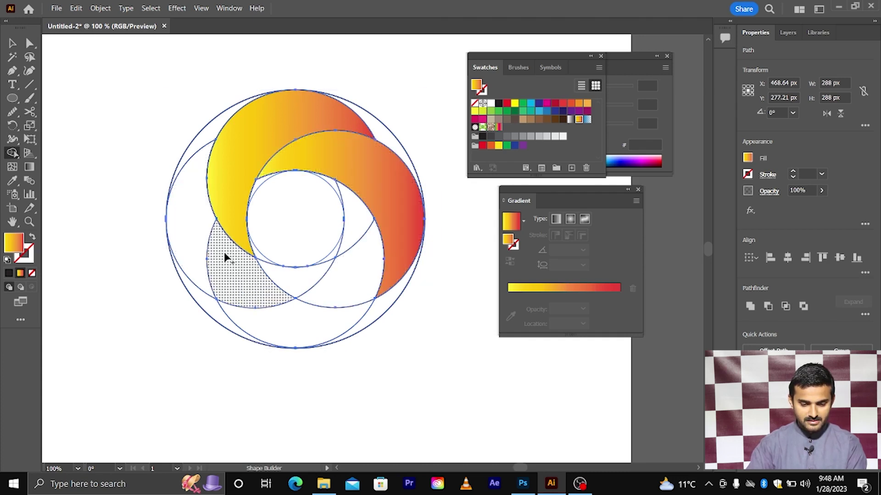
mouse_move(344, 292)
mouse_down()
mouse_move(330, 314)
mouse_move(360, 232)
mouse_move(310, 324)
mouse_up()
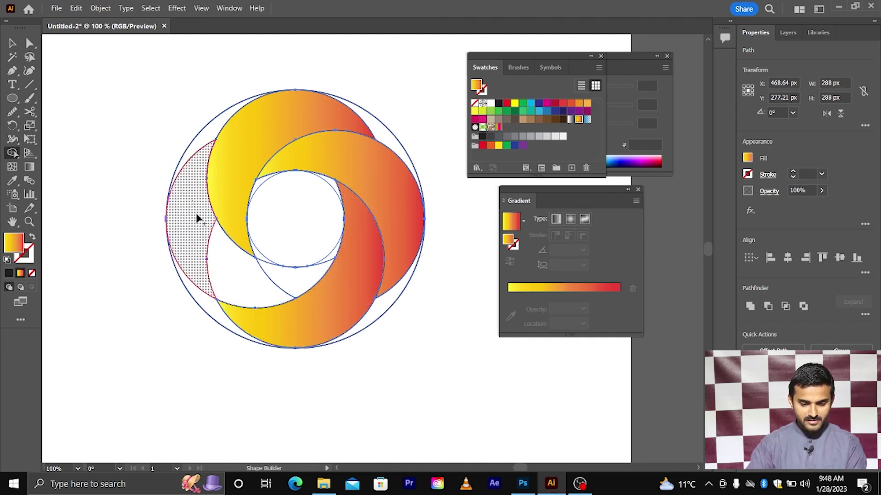
mouse_move(197, 219)
mouse_down()
mouse_move(242, 282)
mouse_move(287, 291)
mouse_up()
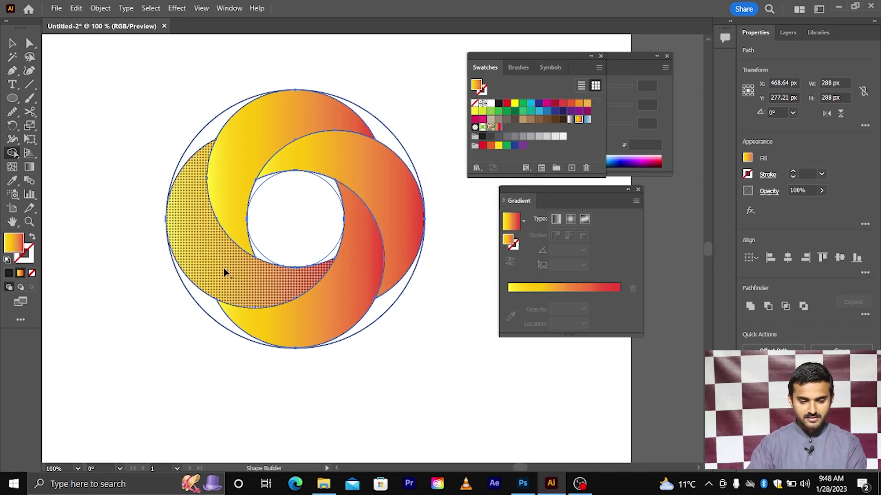
Examine close up how the gradient crescents meet around the inner circle and along the outer ring.
scroll(304, 171, up, 3)
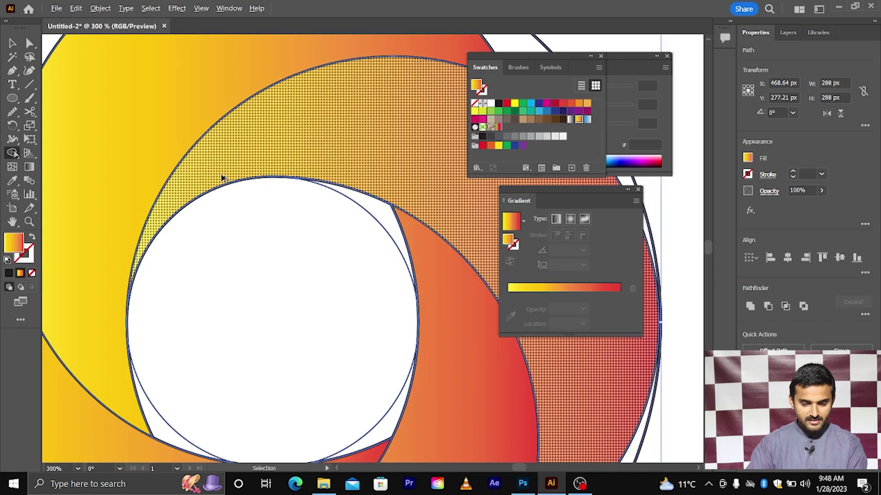
scroll(222, 178, down, 3)
scroll(178, 251, up, 2)
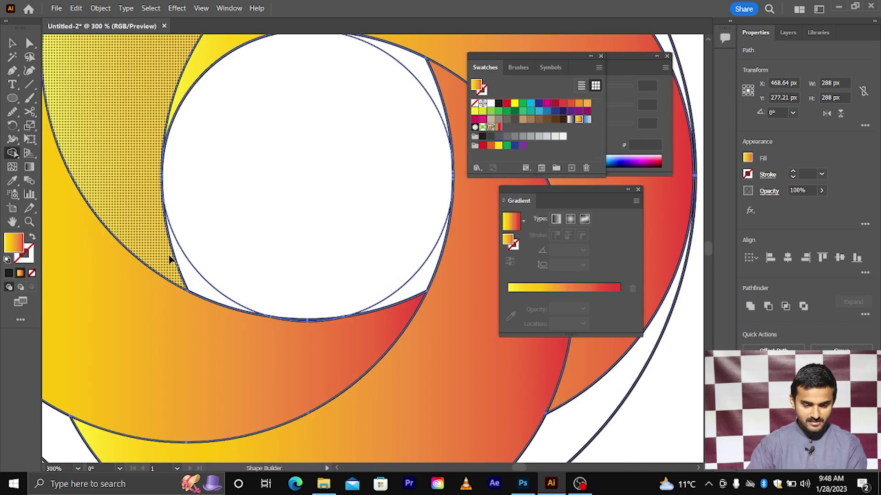
key(v)
scroll(200, 287, down, 2)
scroll(308, 289, up, 2)
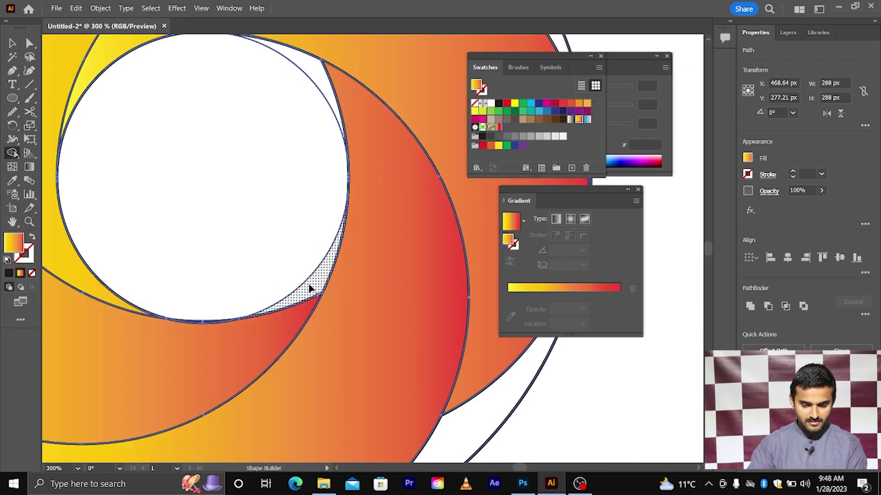
scroll(282, 327, down, 3)
scroll(282, 325, down, 2)
scroll(295, 298, up, 3)
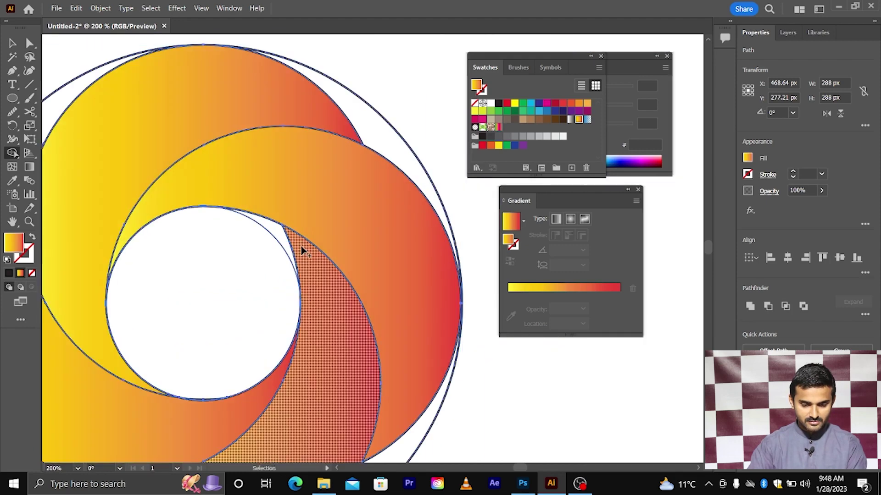
scroll(328, 262, down, 4)
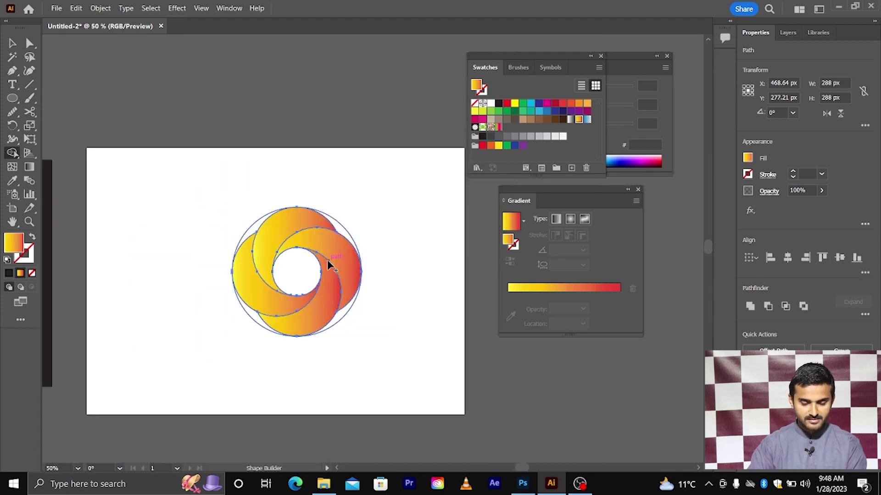
scroll(291, 262, up, 2)
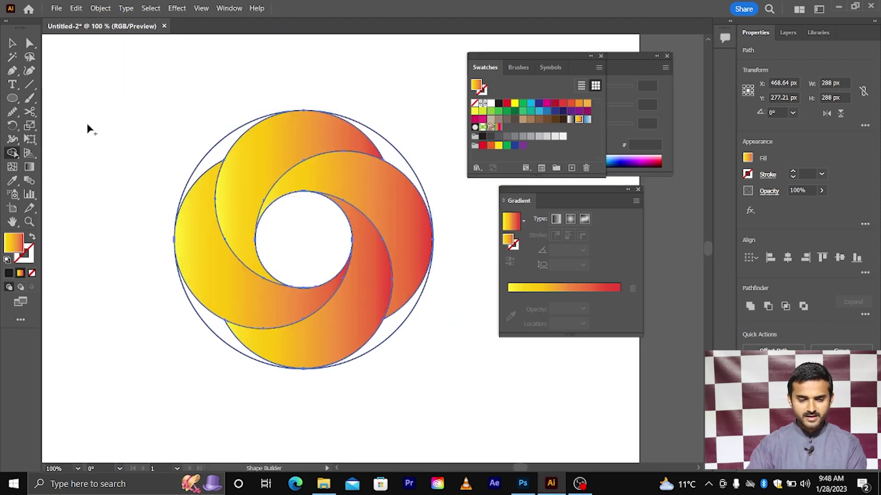
Move the four gradient crescents together off the construction circles to the left, and delete the leftover circles and slivers.
click(12, 44)
scroll(362, 258, down, 2)
click(380, 232)
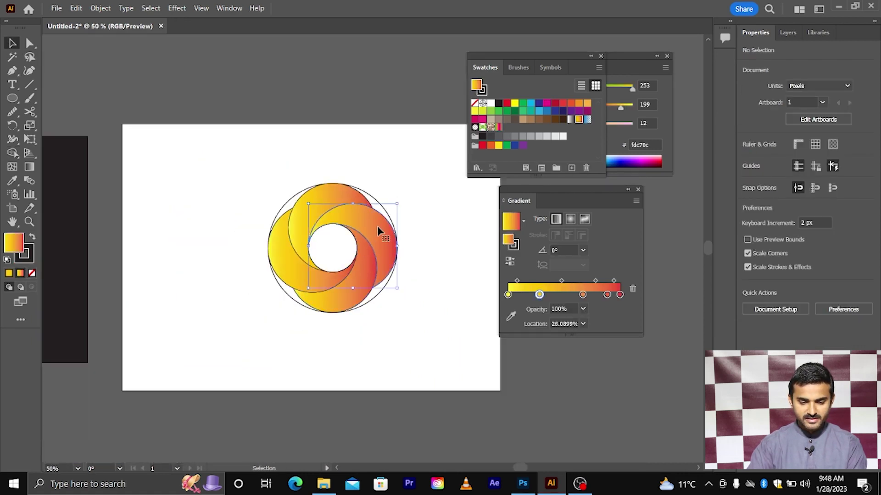
shift+click(303, 221)
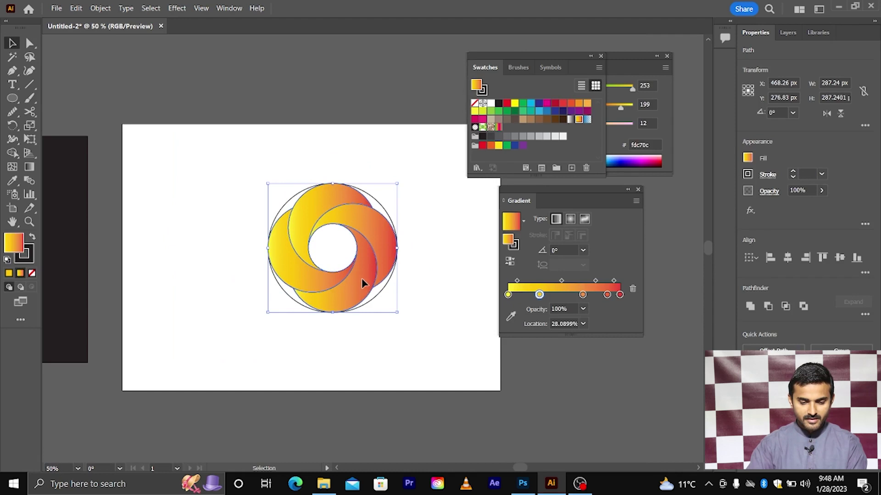
drag(361, 278, 207, 277)
drag(416, 322, 433, 339)
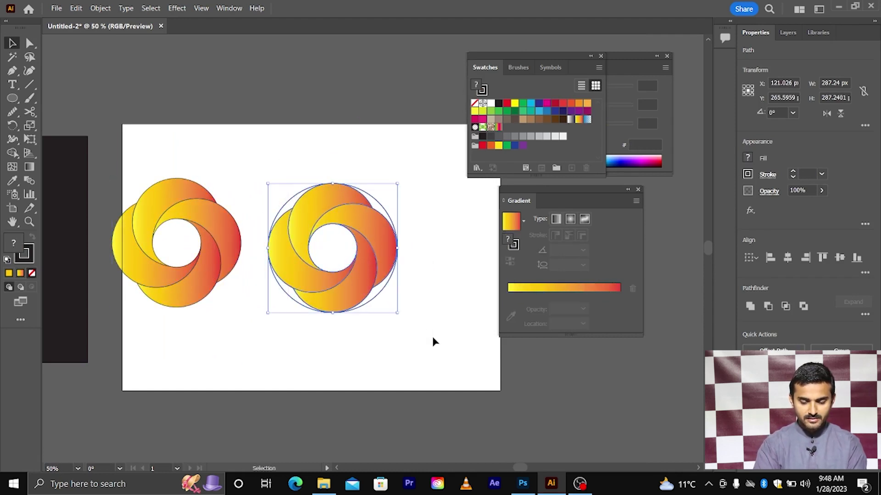
key(Delete)
Move the whole swirl back to the middle of the white artboard and remove its stroke.
scroll(464, 350, left, 2)
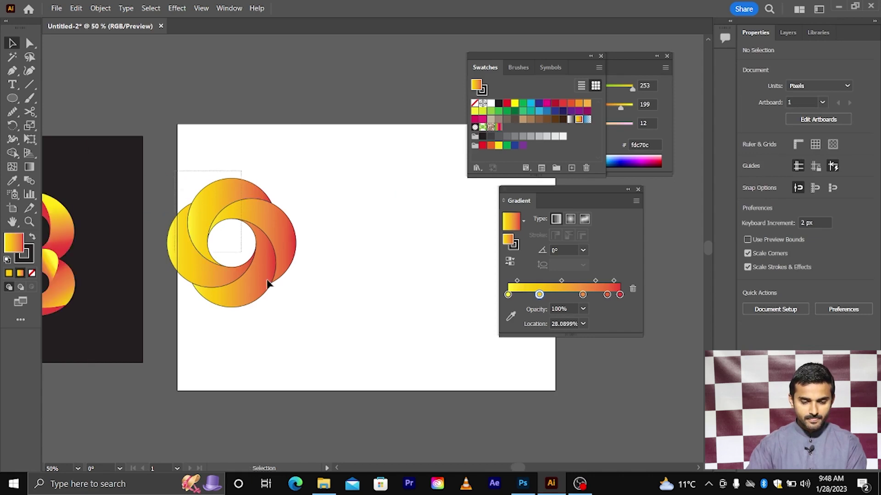
drag(288, 244, 399, 248)
scroll(321, 257, right, 1)
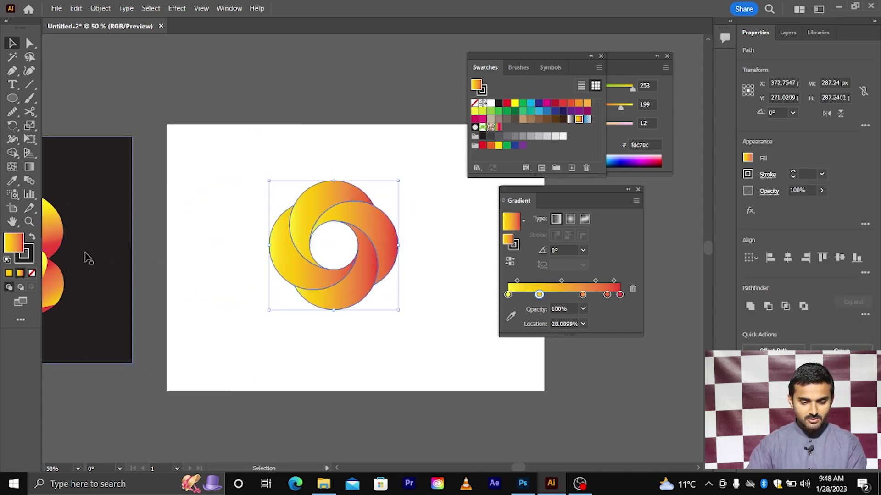
click(24, 253)
click(32, 274)
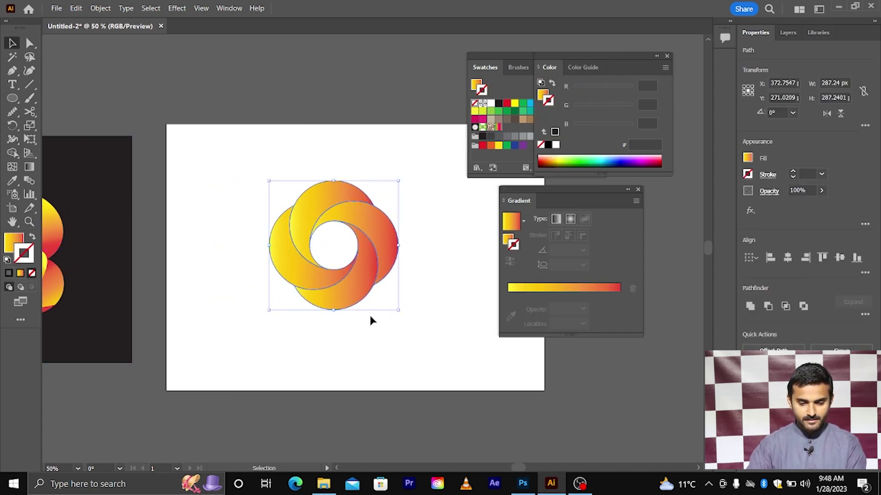
click(370, 315)
Redirect the top crescent's fill gradient to about -27°, running from yellow at its upper left to red at its lower right, with no stroke.
key(ctrl+plus)
key(ctrl+plus)
scroll(238, 199, down, 2)
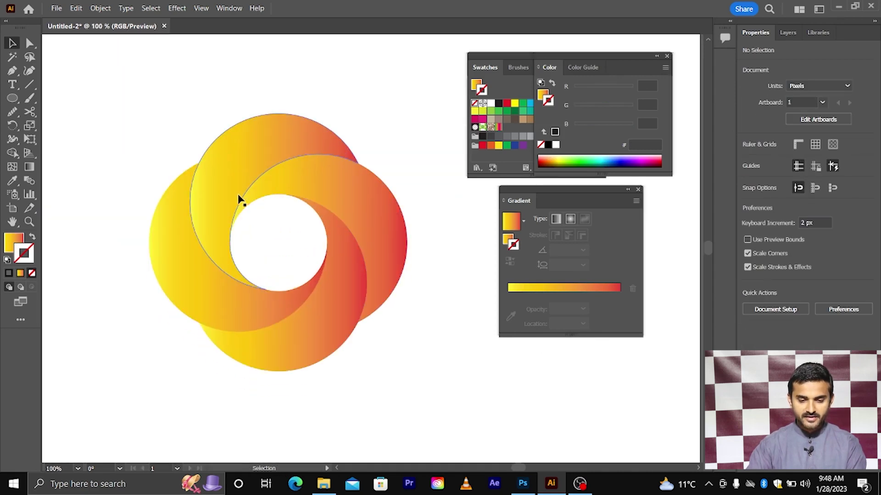
click(243, 172)
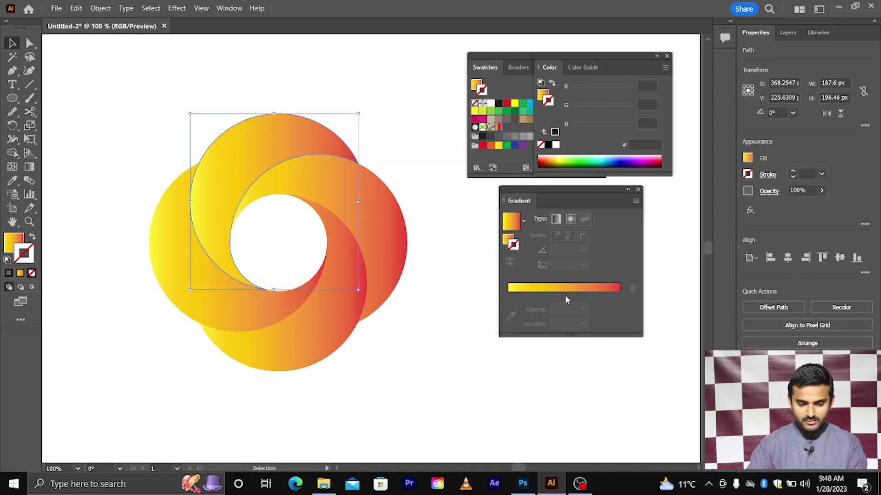
click(539, 294)
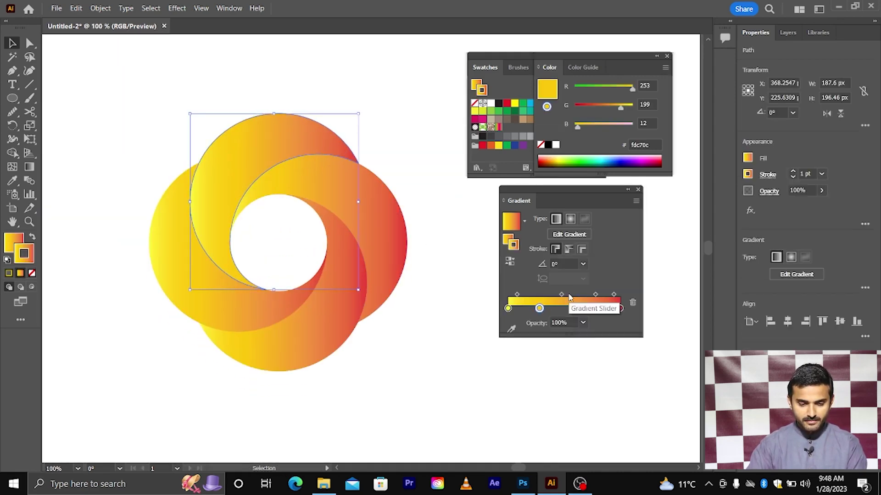
click(31, 274)
click(13, 242)
scroll(185, 228, down, 1)
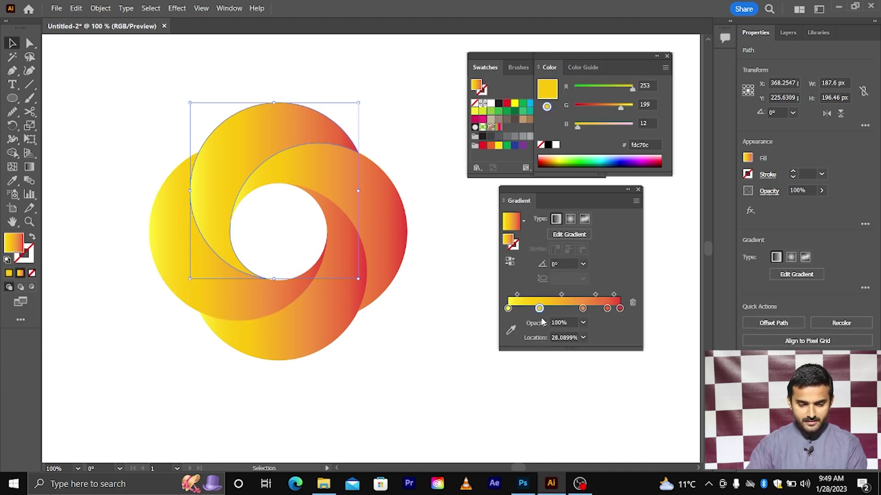
click(29, 168)
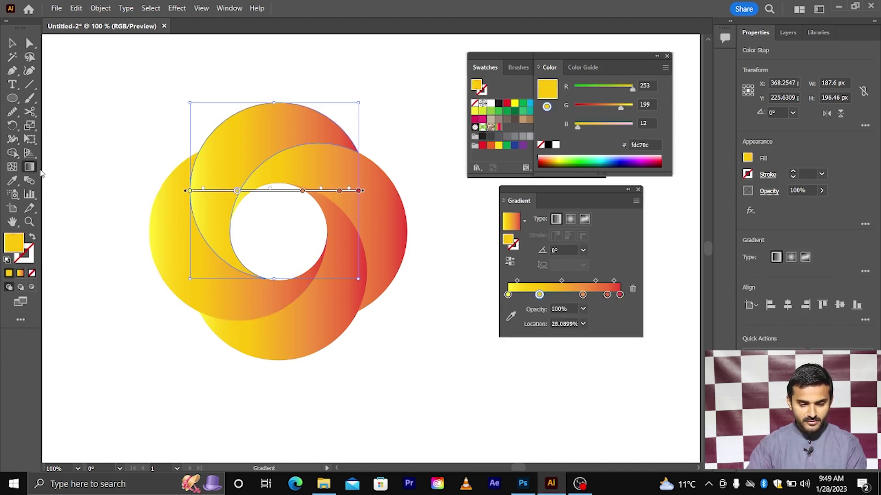
mouse_move(293, 184)
mouse_down()
mouse_move(230, 136)
mouse_move(197, 126)
mouse_move(286, 179)
mouse_move(304, 133)
mouse_move(329, 125)
mouse_move(337, 148)
mouse_move(316, 155)
mouse_move(288, 197)
mouse_up()
key(ctrl+z)
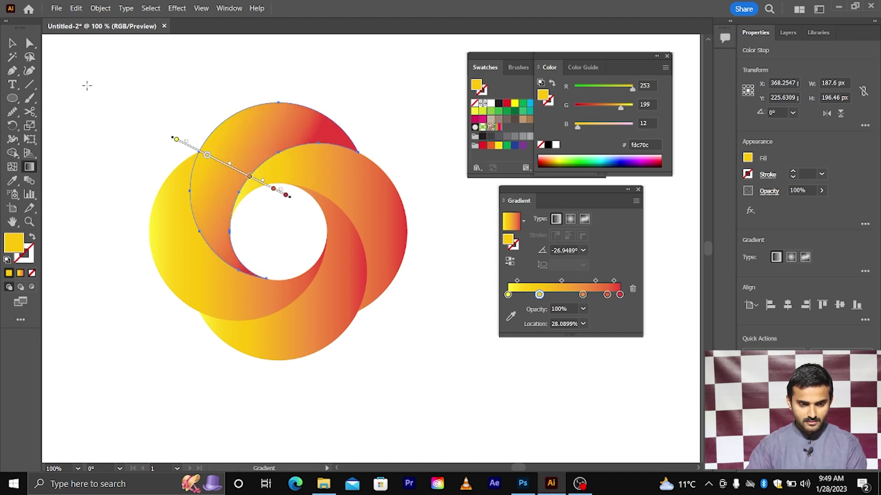
Redirect the left crescent's gradient to about 126°, running from yellow at its lower right to red at its upper left.
key(v)
click(193, 240)
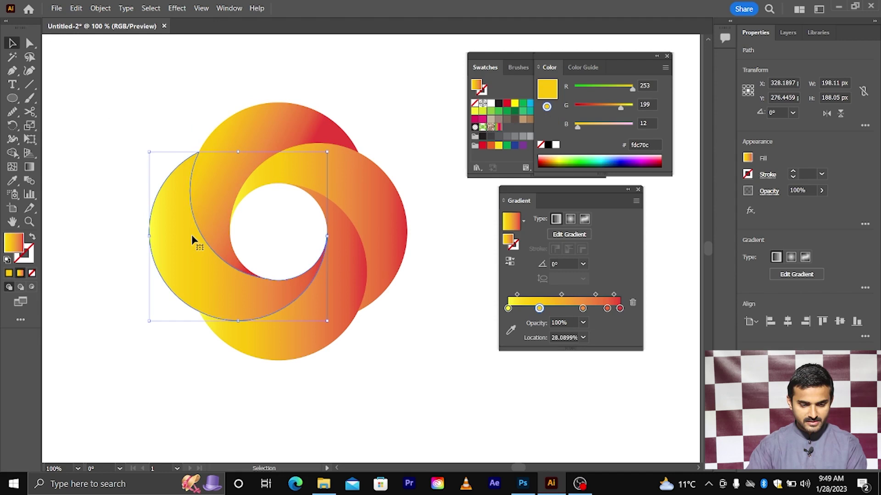
click(28, 169)
mouse_move(210, 336)
mouse_down()
mouse_move(210, 245)
mouse_move(211, 257)
mouse_up()
key(ctrl+z)
mouse_move(316, 326)
mouse_down()
mouse_move(222, 254)
mouse_move(201, 208)
mouse_move(180, 193)
mouse_up()
mouse_move(278, 334)
mouse_down()
mouse_move(179, 200)
mouse_move(172, 188)
mouse_move(186, 175)
mouse_up()
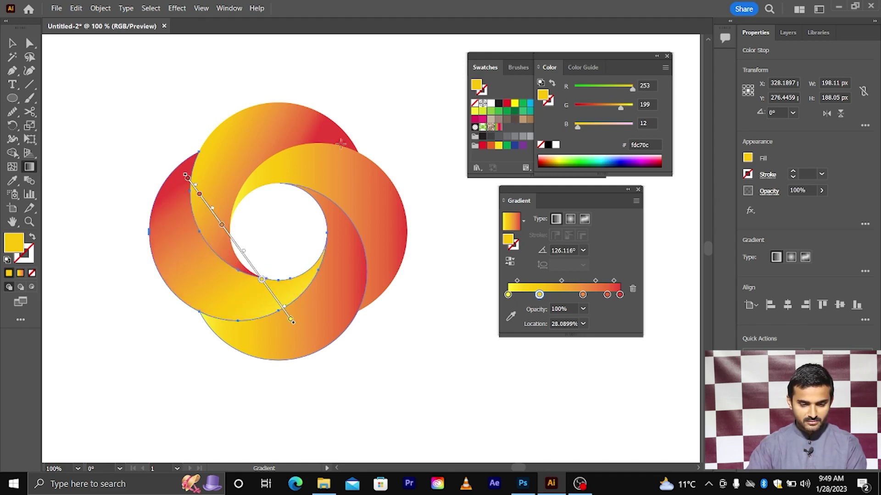
Redirect the bottom crescent's gradient to about -125°, running from yellow at its upper right to red at its lower left.
click(10, 45)
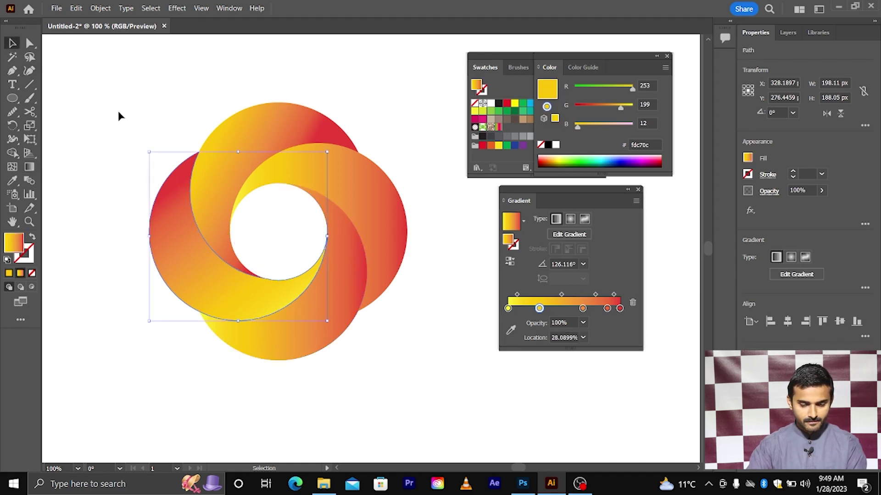
click(339, 296)
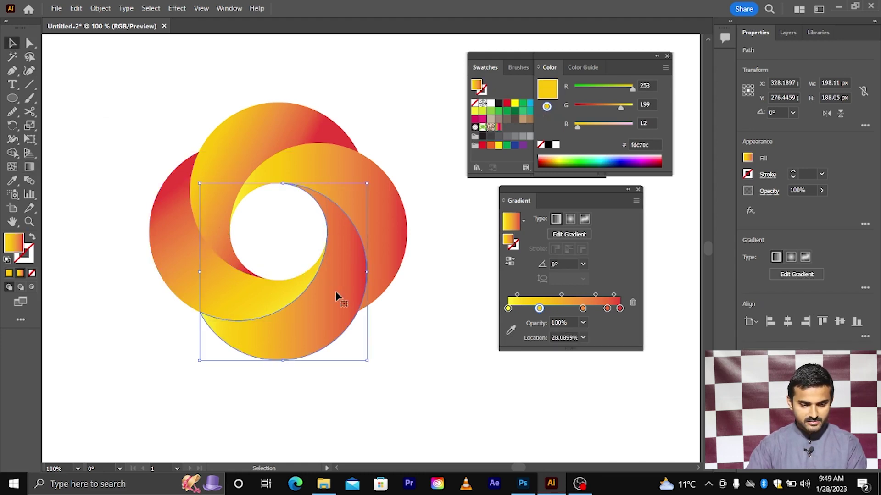
click(29, 168)
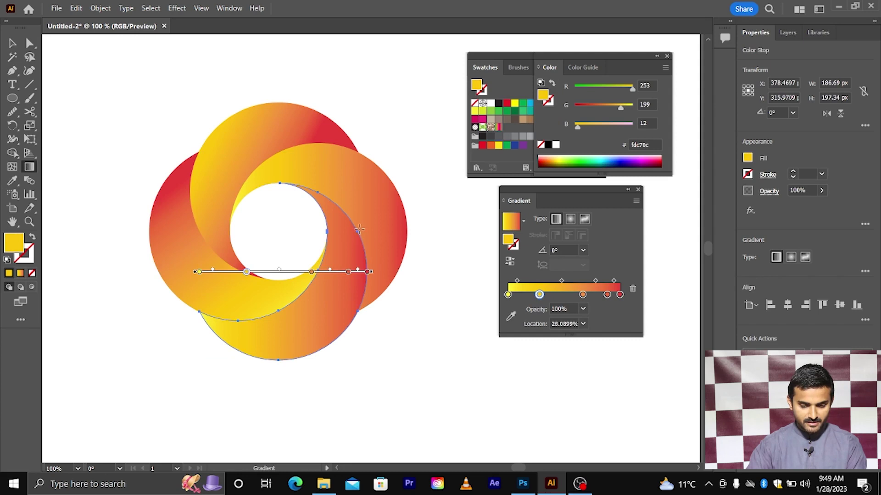
drag(359, 228, 269, 355)
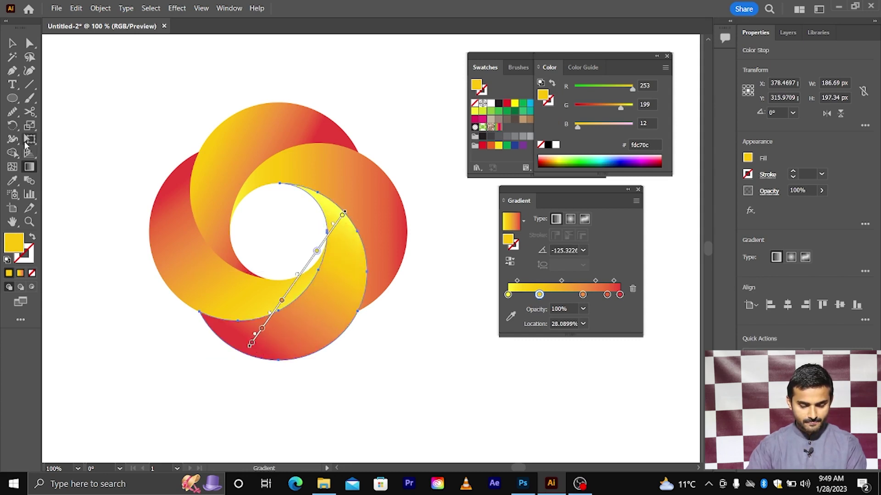
Redirect the right crescent's gradient to about -52°, running from yellow at its upper left to red at its lower right.
click(13, 43)
click(393, 222)
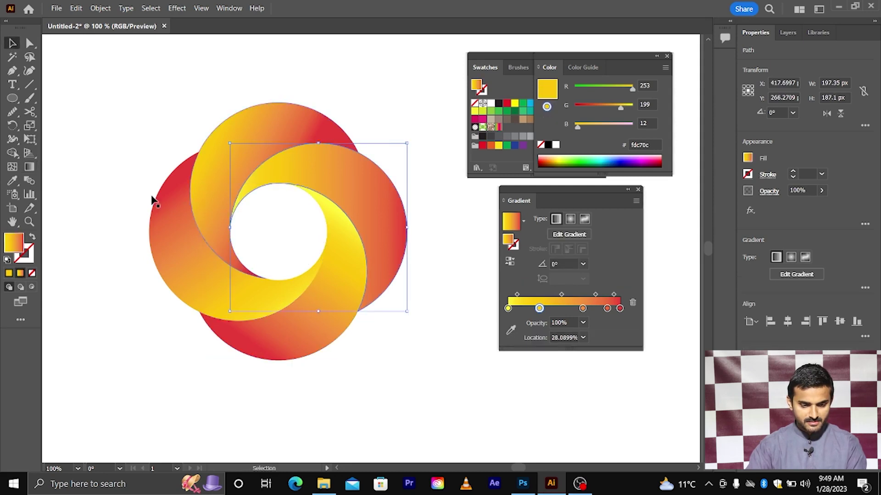
click(31, 167)
drag(409, 282, 279, 183)
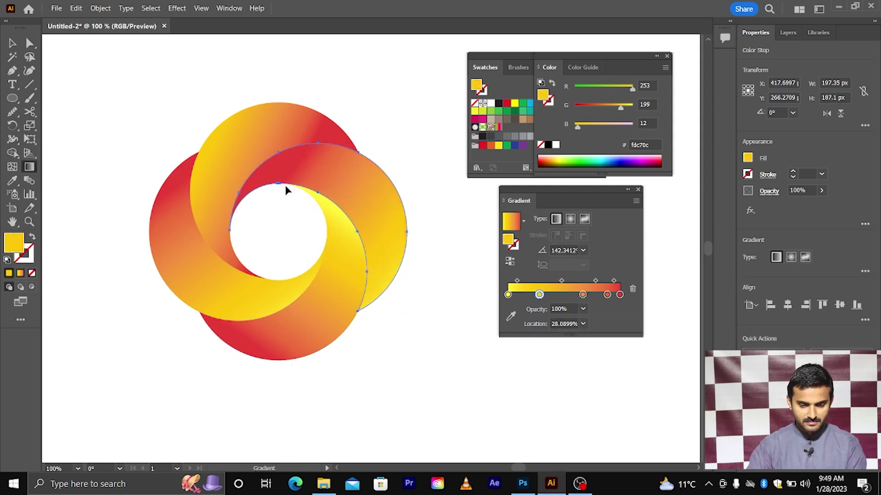
mouse_move(285, 137)
mouse_down()
mouse_move(403, 266)
mouse_move(400, 280)
mouse_up()
click(10, 44)
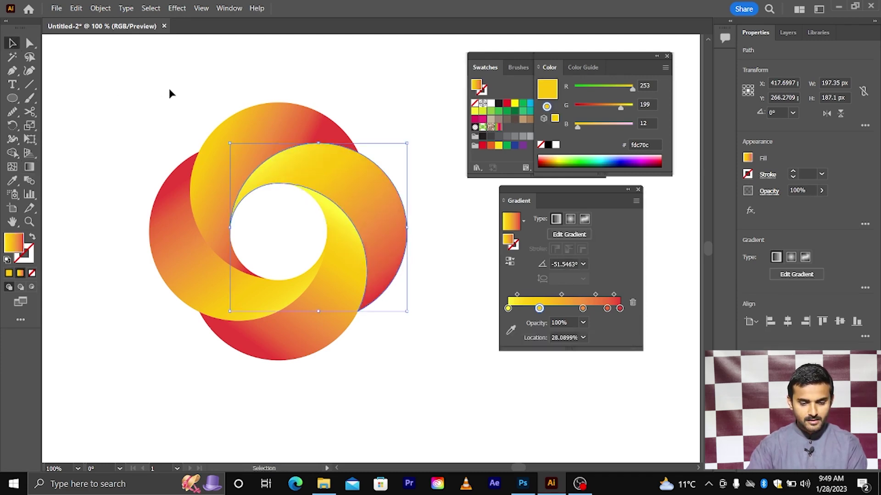
Deselect everything and examine the finished swirl logo from a distance and close up.
click(172, 92)
scroll(321, 257, down, 2)
scroll(332, 273, down, 2)
scroll(358, 281, up, 1)
scroll(360, 282, up, 2)
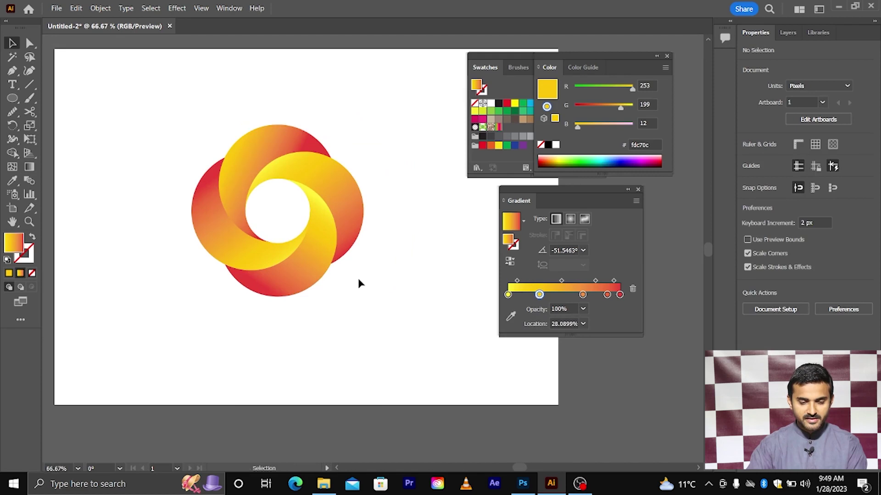
key(ctrl+a)
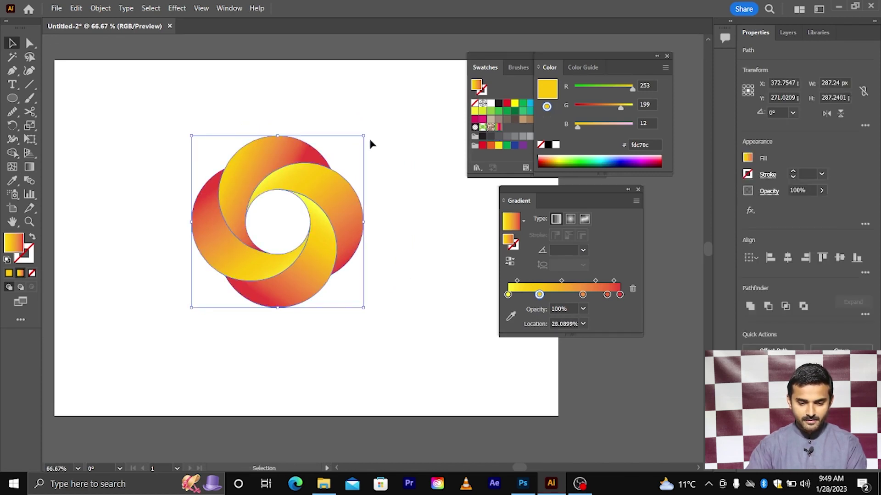
drag(375, 139, 414, 293)
key(ctrl+shift+a)
scroll(390, 305, up, 2)
scroll(390, 305, left, 3)
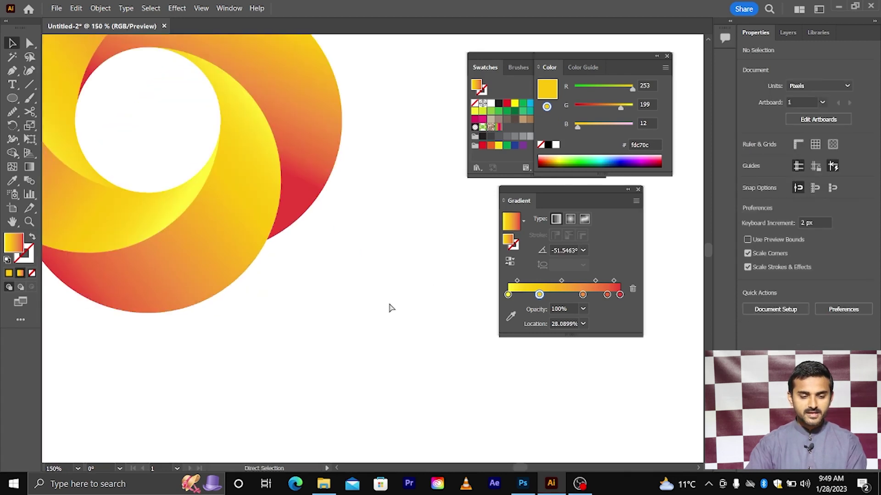
scroll(441, 335, down, 3)
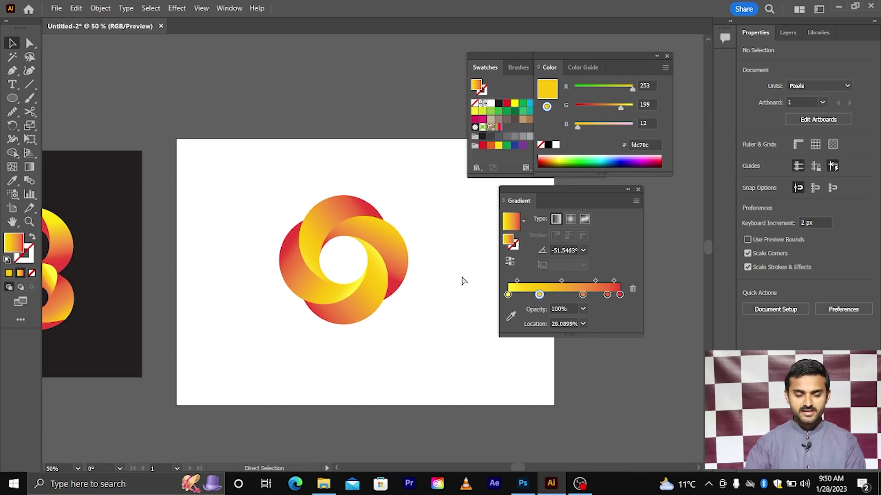
scroll(464, 279, left, 3)
scroll(95, 275, right, 3)
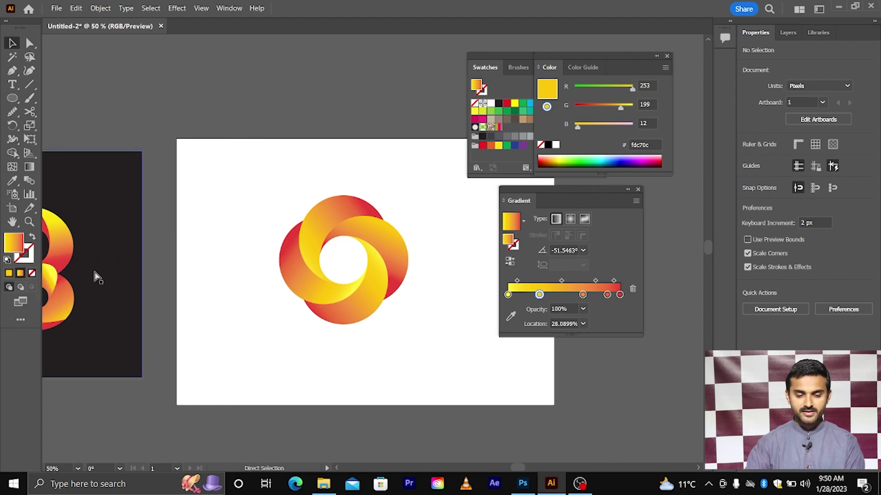
scroll(400, 238, up, 2)
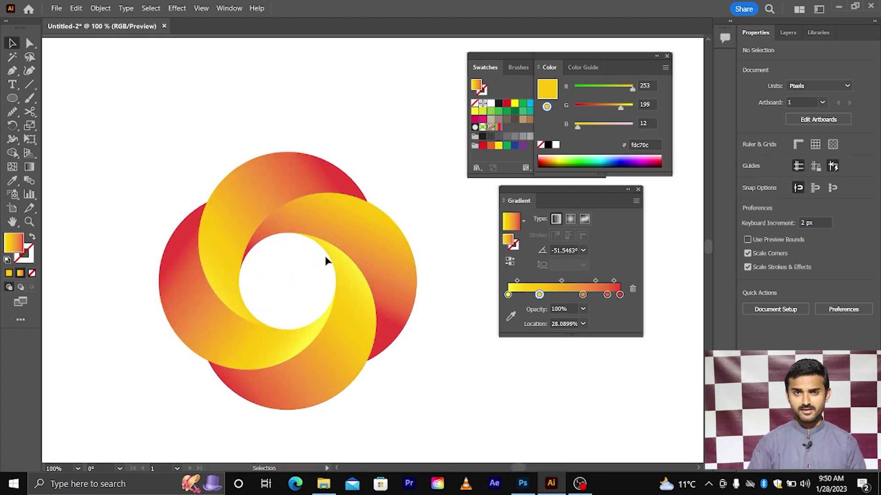